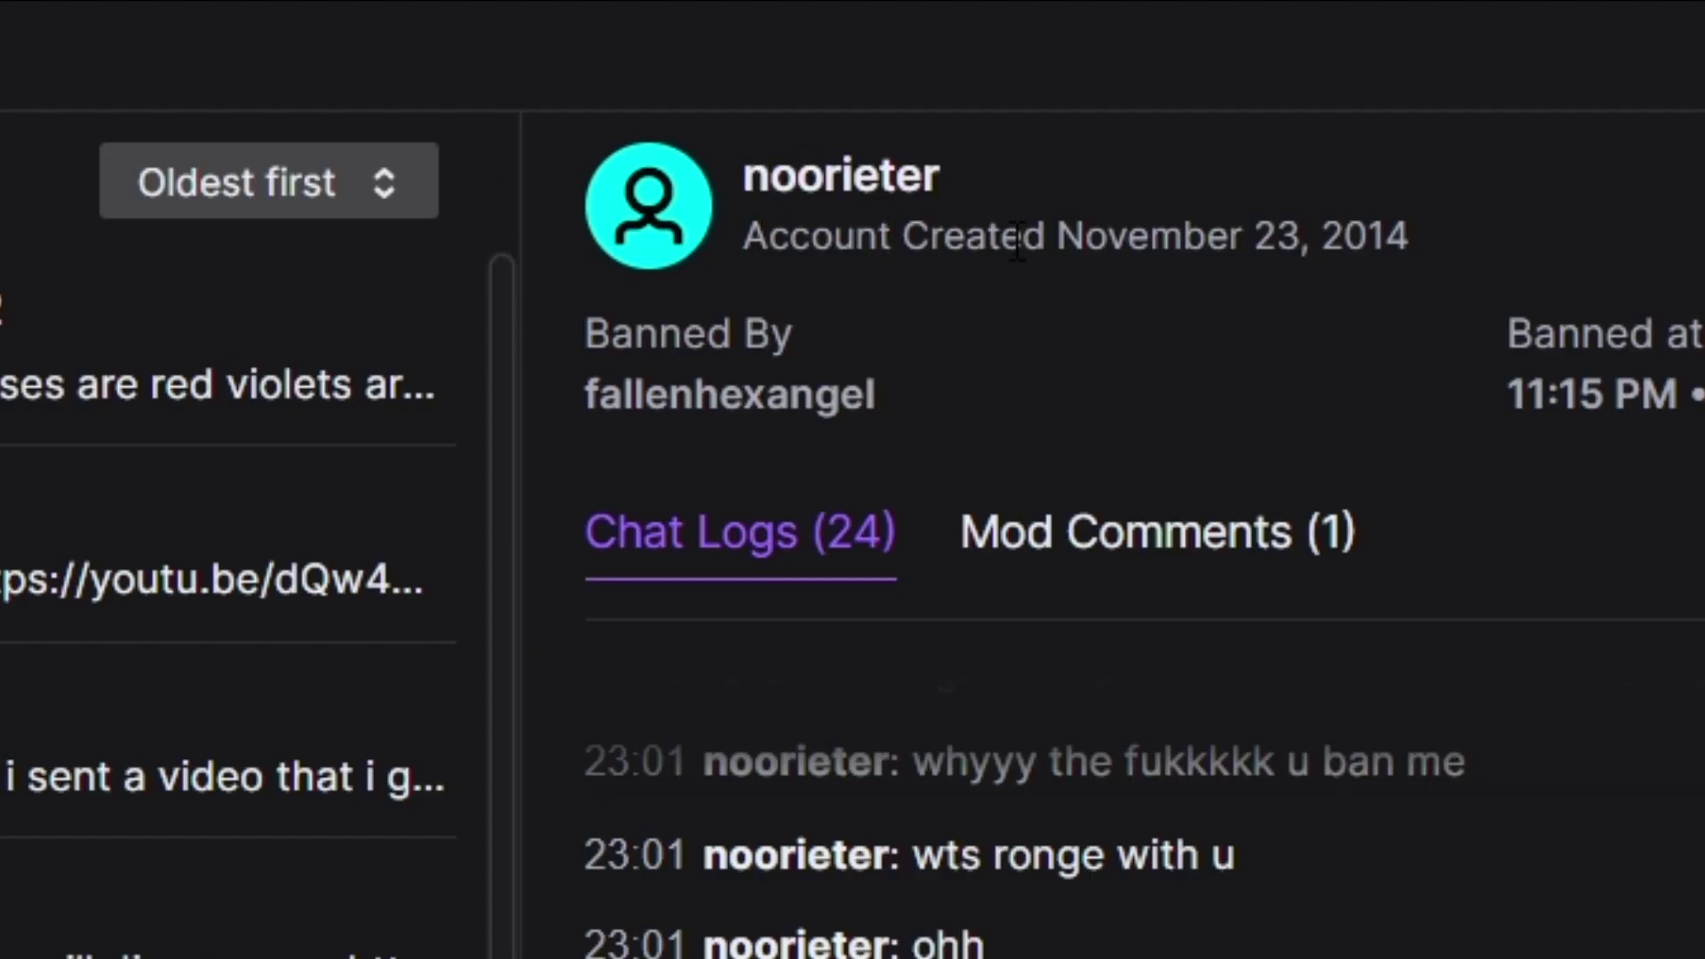
# Step: Read the chat log, marking the messages about deleted chat, the angry ban complaints, and lying
pyautogui.scroll(5, 926, 799)
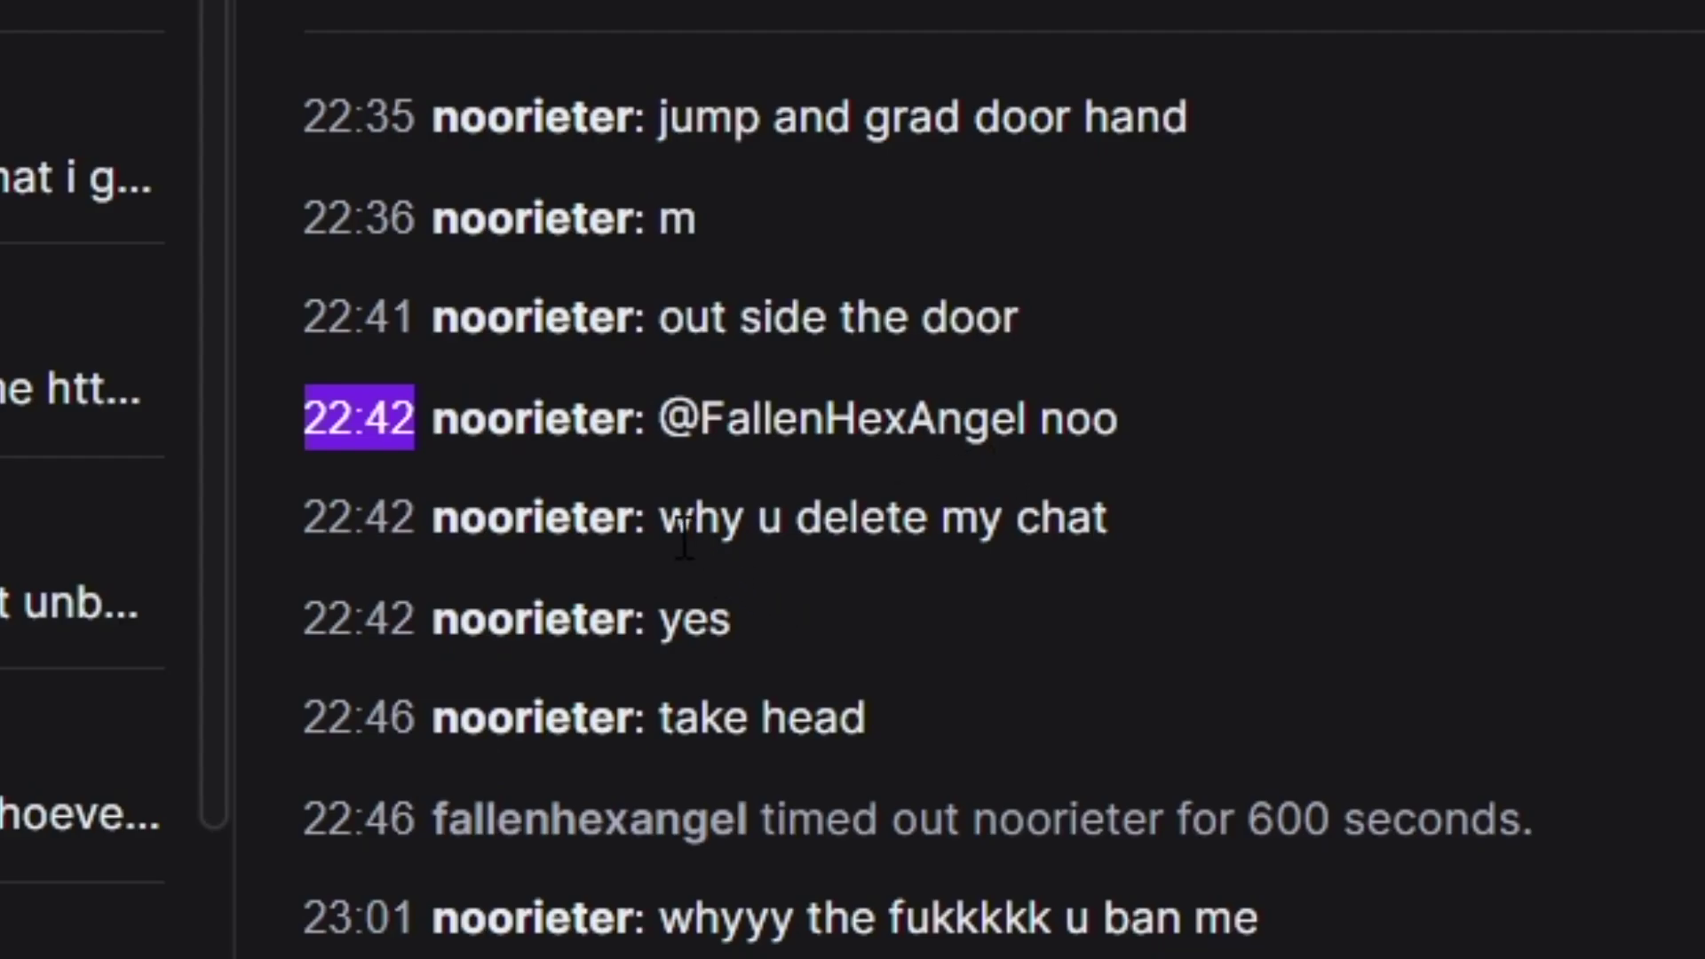
pyautogui.moveTo(649, 524); pyautogui.dragTo(1208, 542)
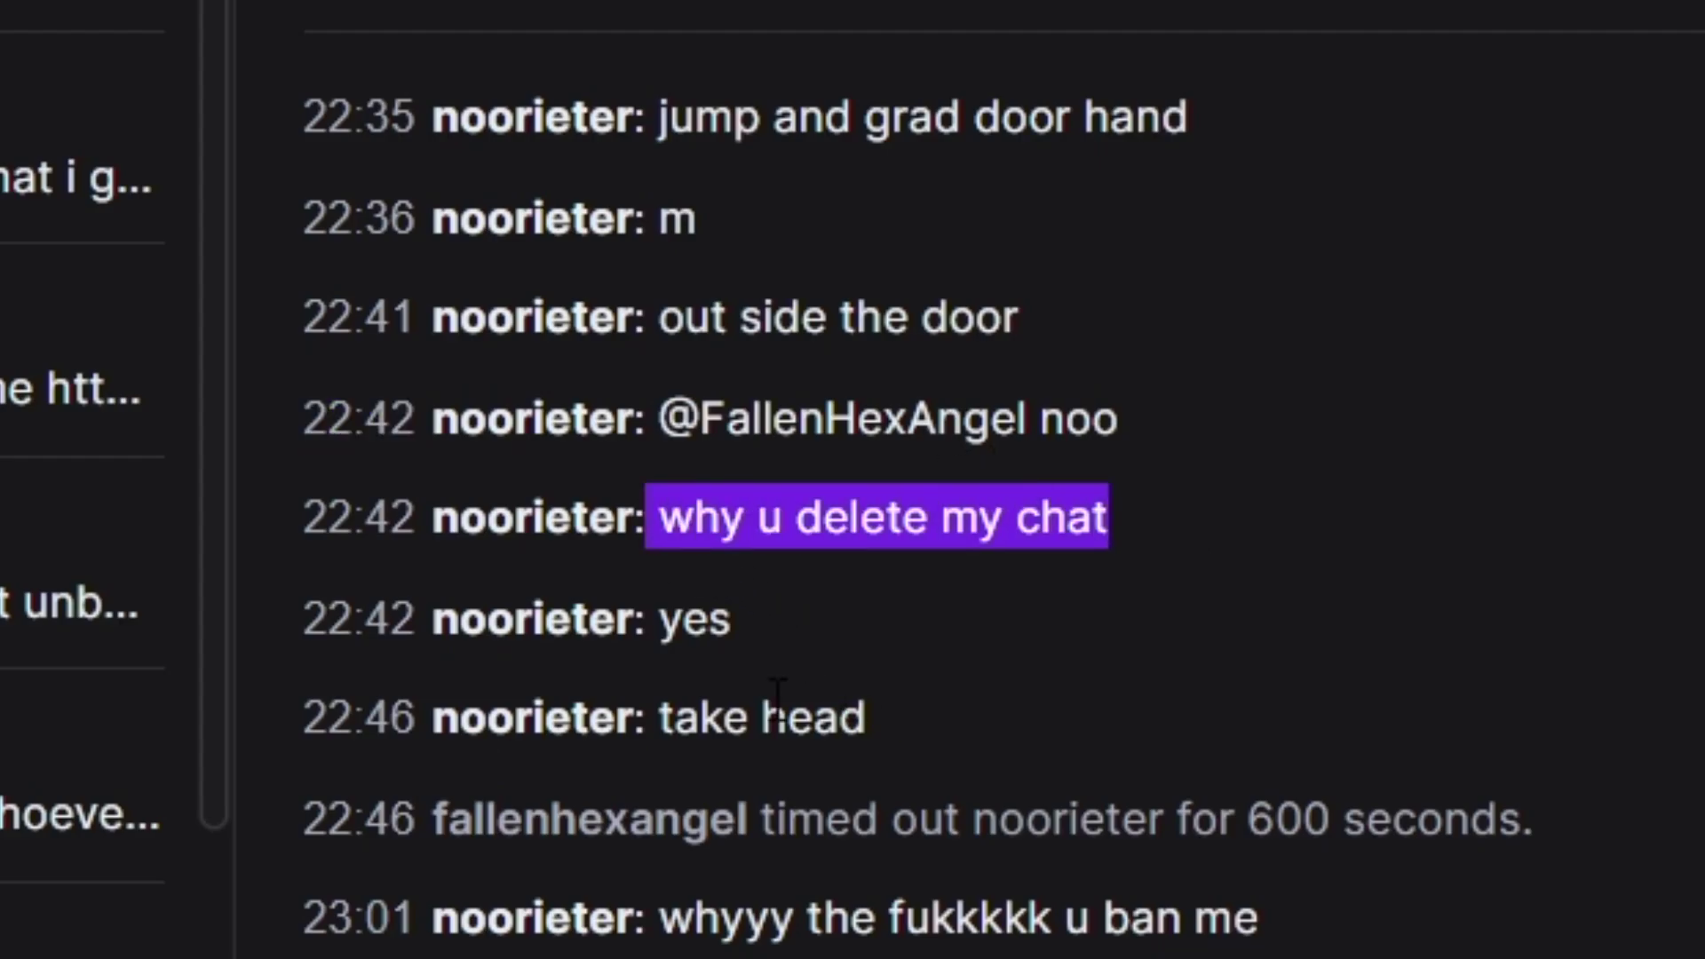
pyautogui.moveTo(658, 718); pyautogui.dragTo(865, 717)
pyautogui.moveTo(809, 917); pyautogui.dragTo(1350, 951)
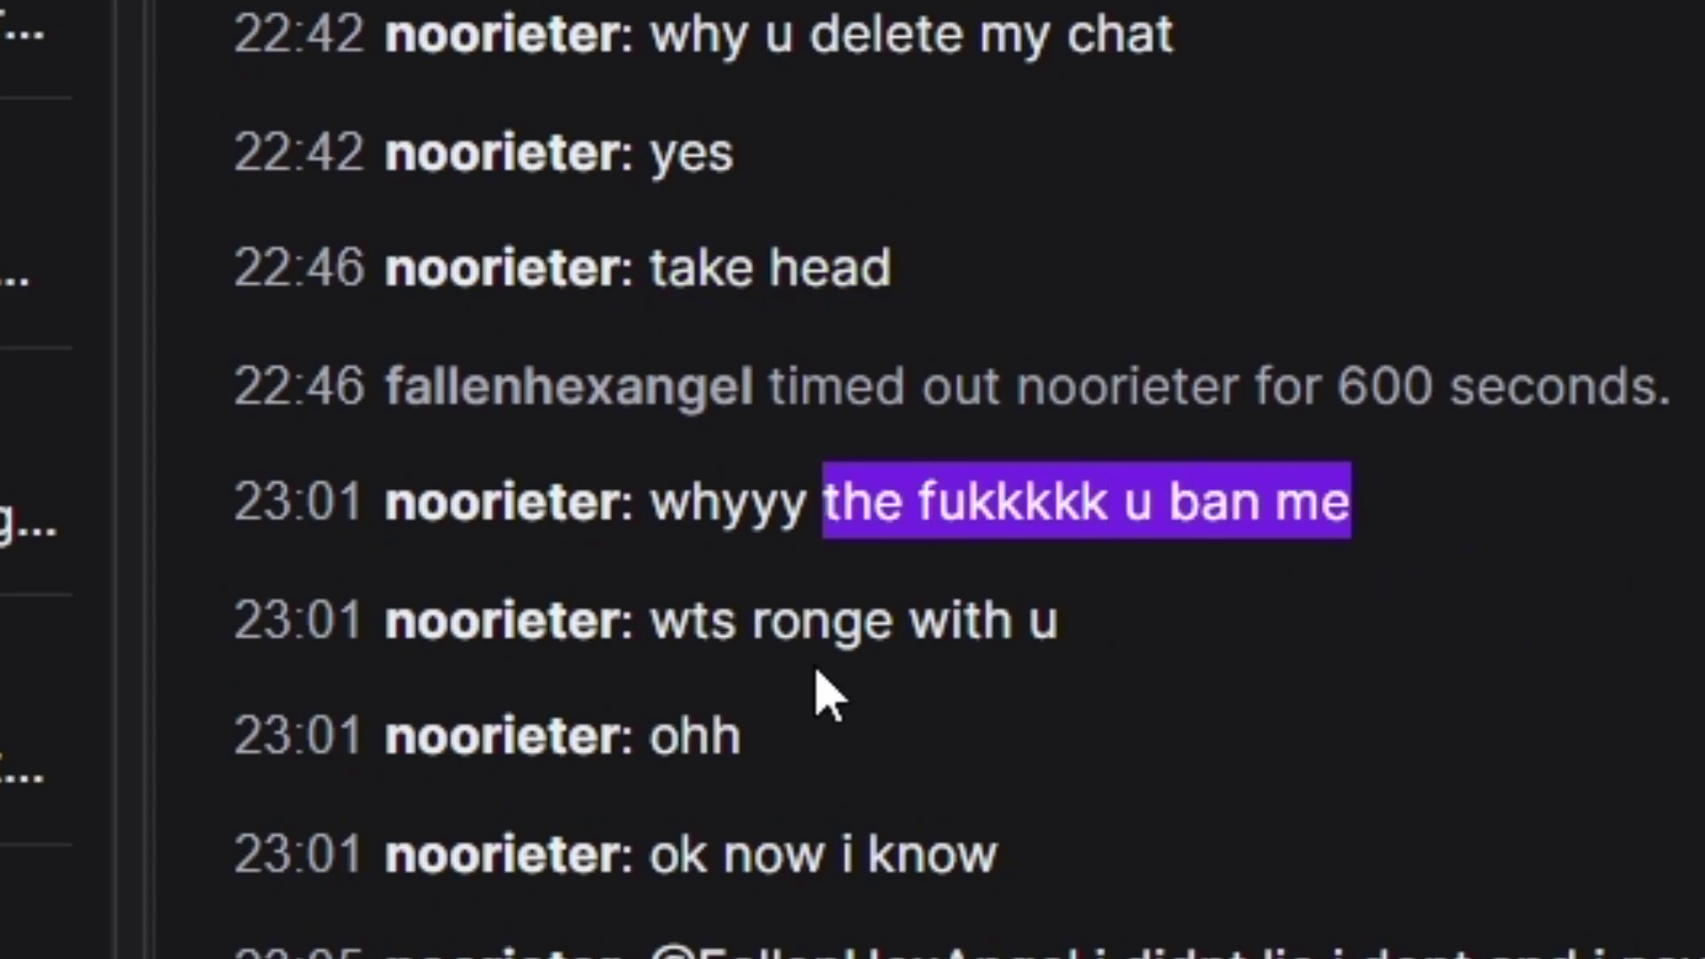
pyautogui.moveTo(634, 429); pyautogui.dragTo(725, 431)
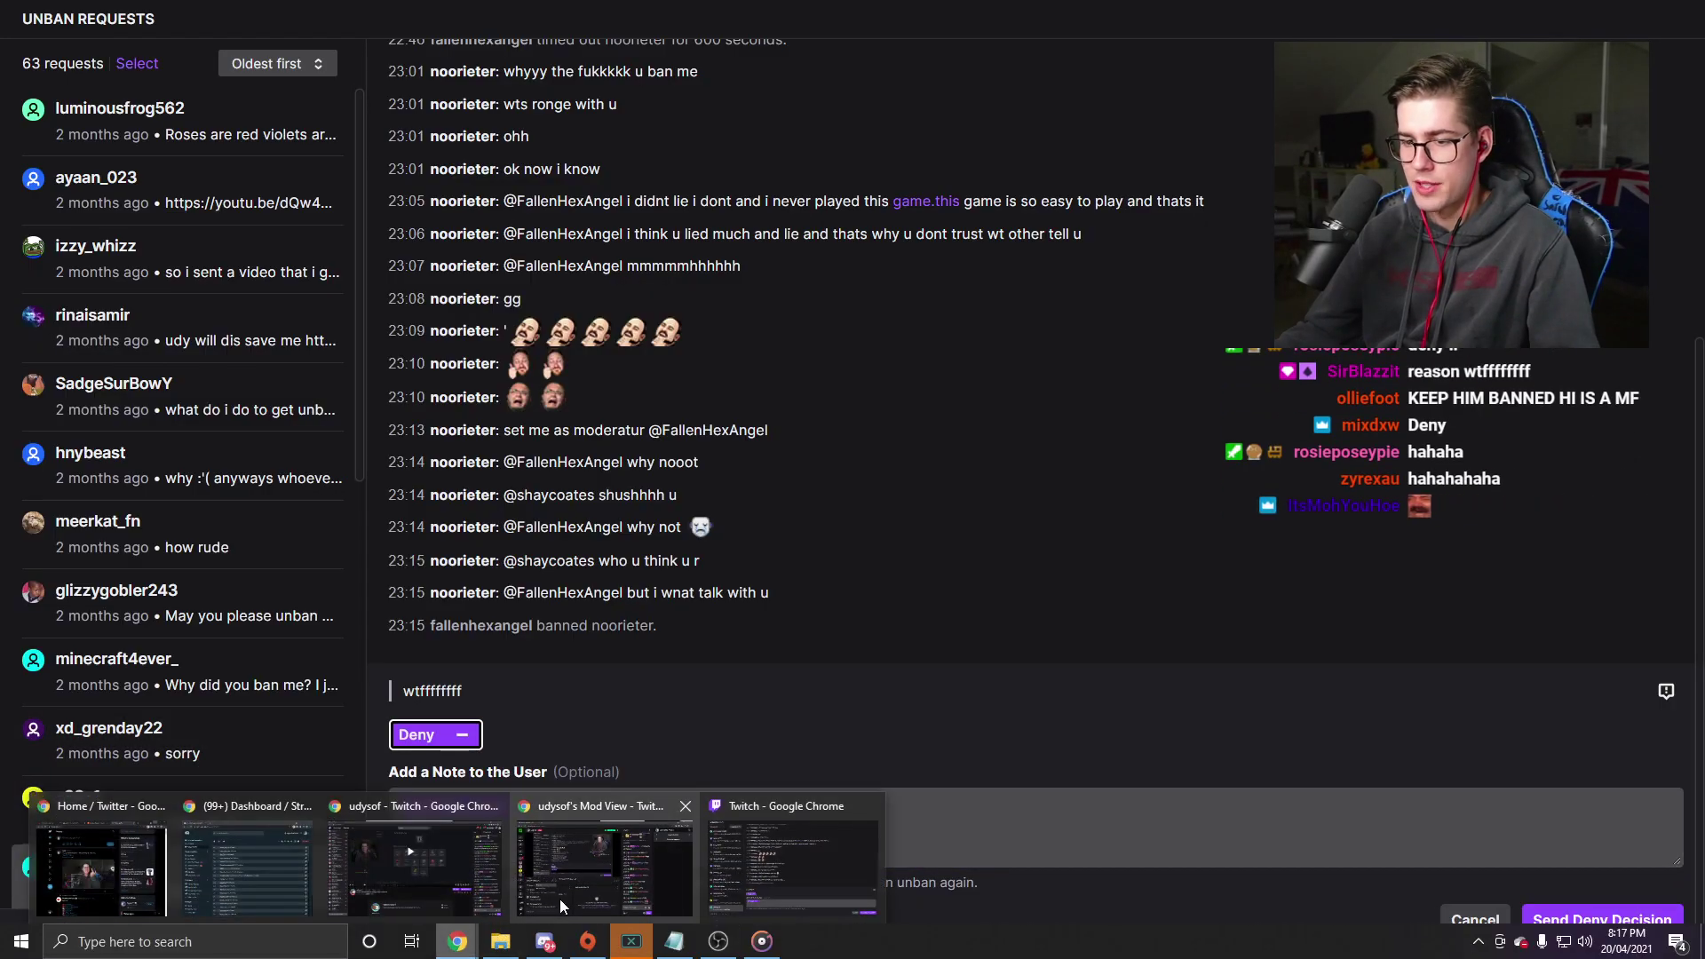
# Step: Look up the copied term on an online dictionary site in a new browser tab
pyautogui.click(639, 857)
pyautogui.click(239, 15)
pyautogui.write('dictionary.com')
pyautogui.press('Return')
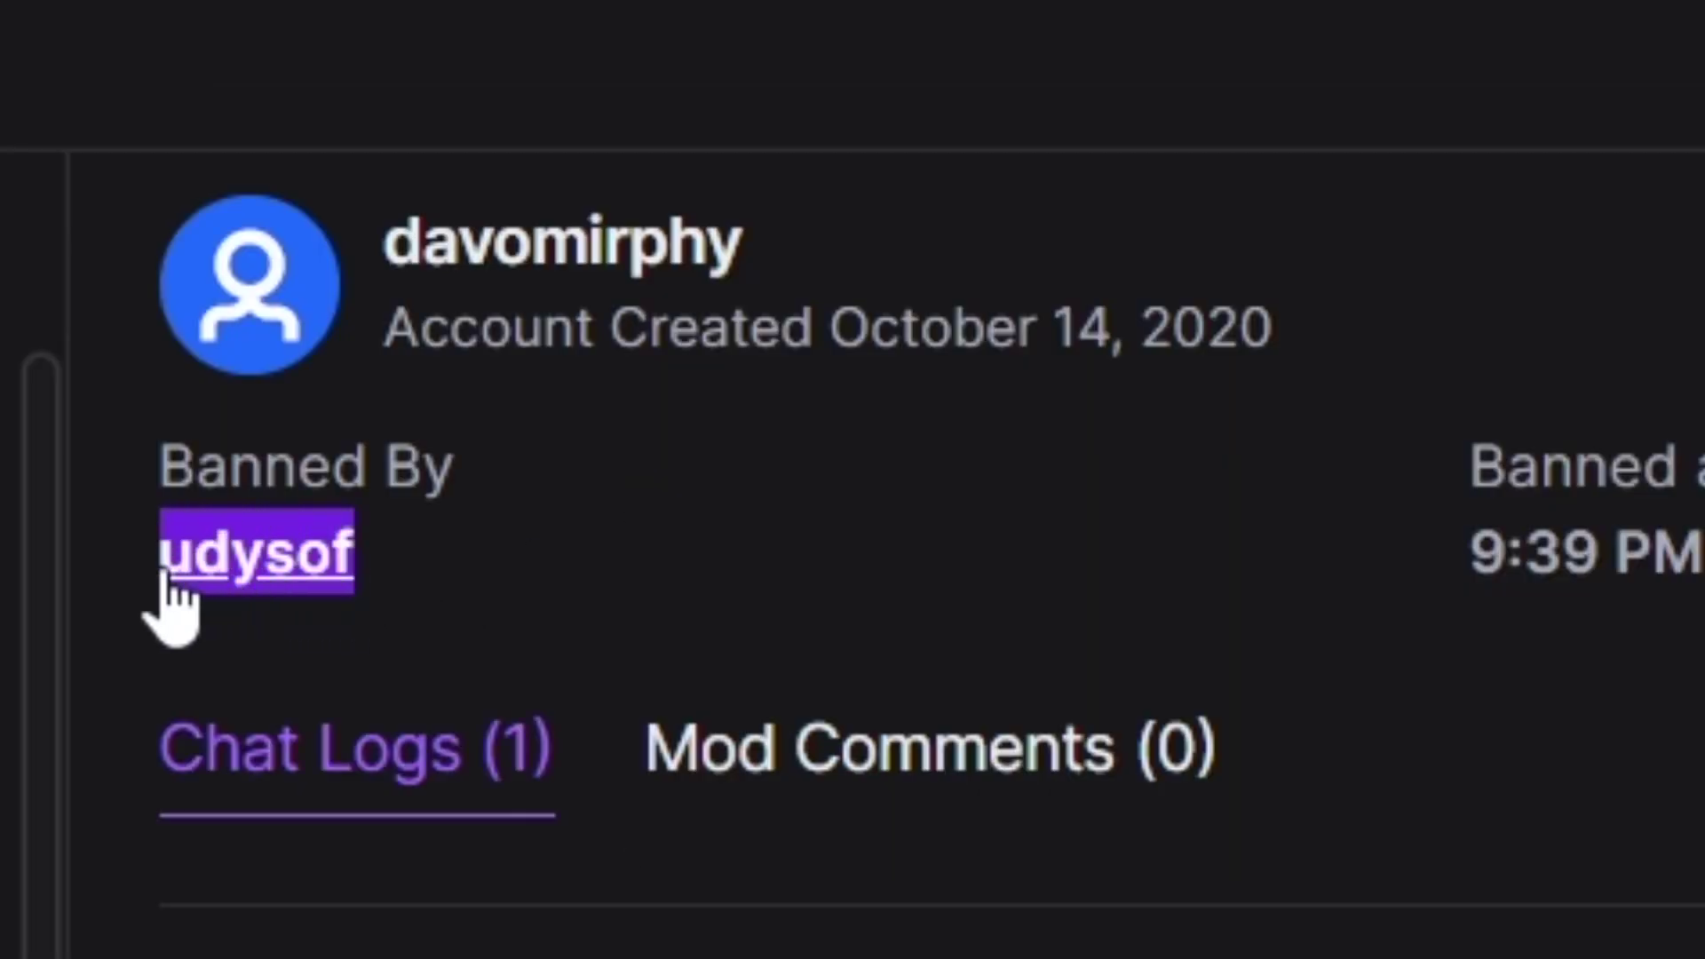
# Step: Check the banning moderator and offending message, then choose Unban with a note starting 'Hope'
pyautogui.moveTo(168, 609); pyautogui.dragTo(251, 601)
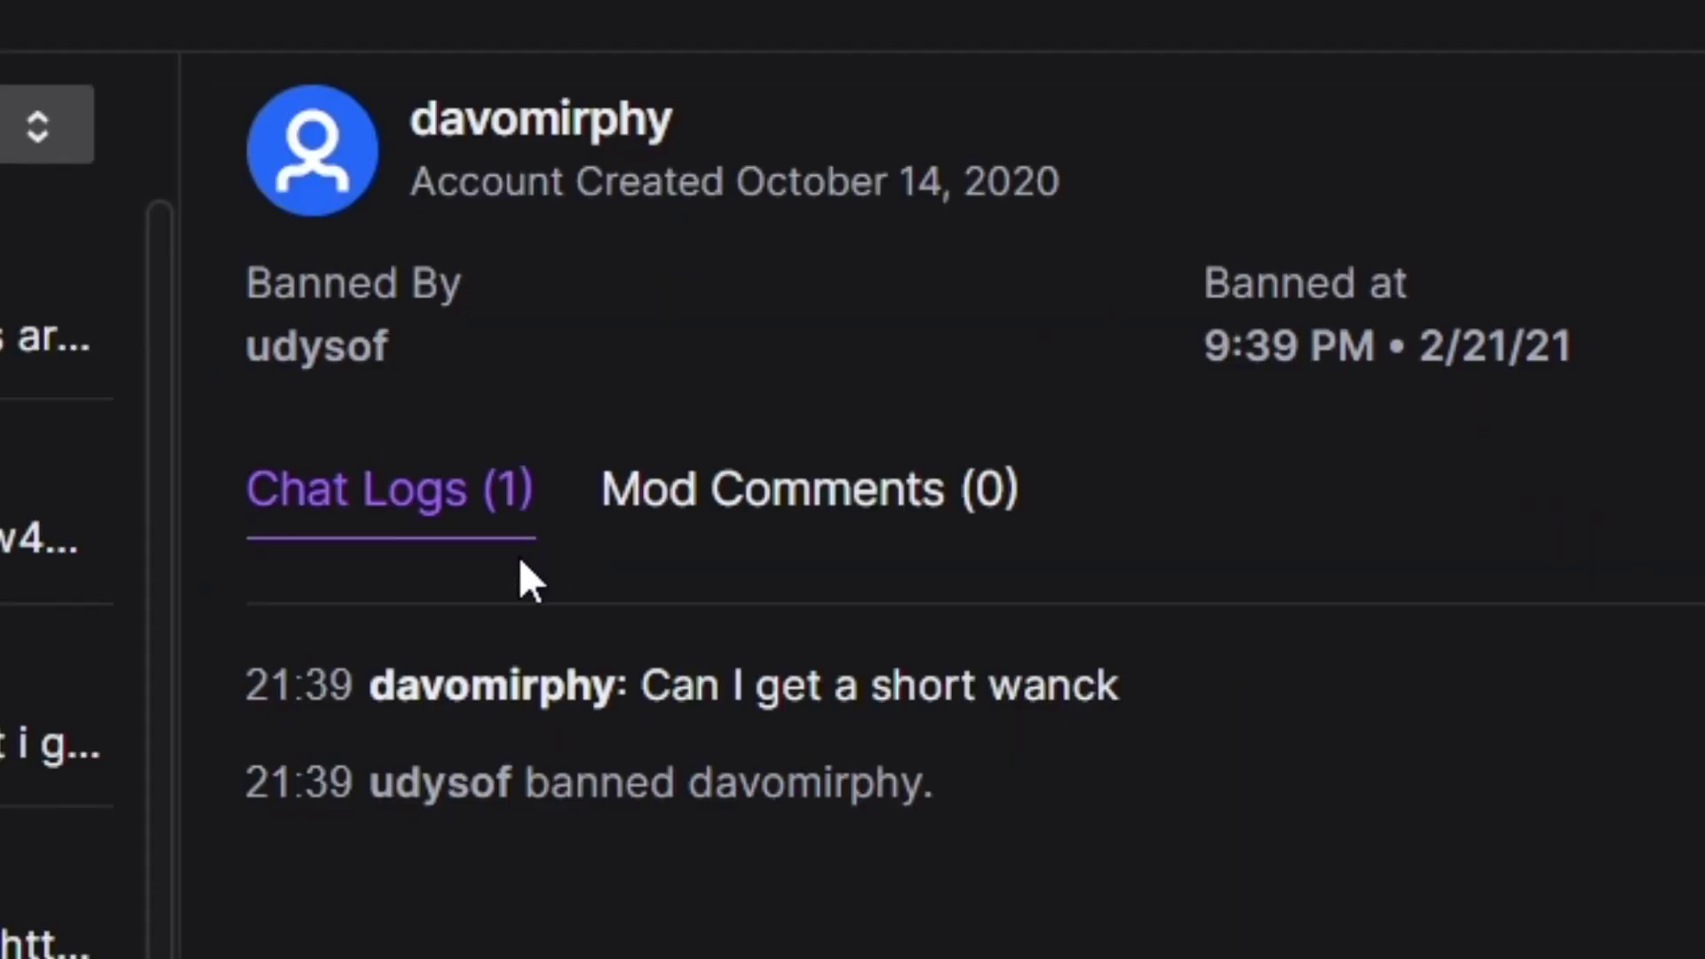
pyautogui.moveTo(646, 679); pyautogui.dragTo(1133, 684)
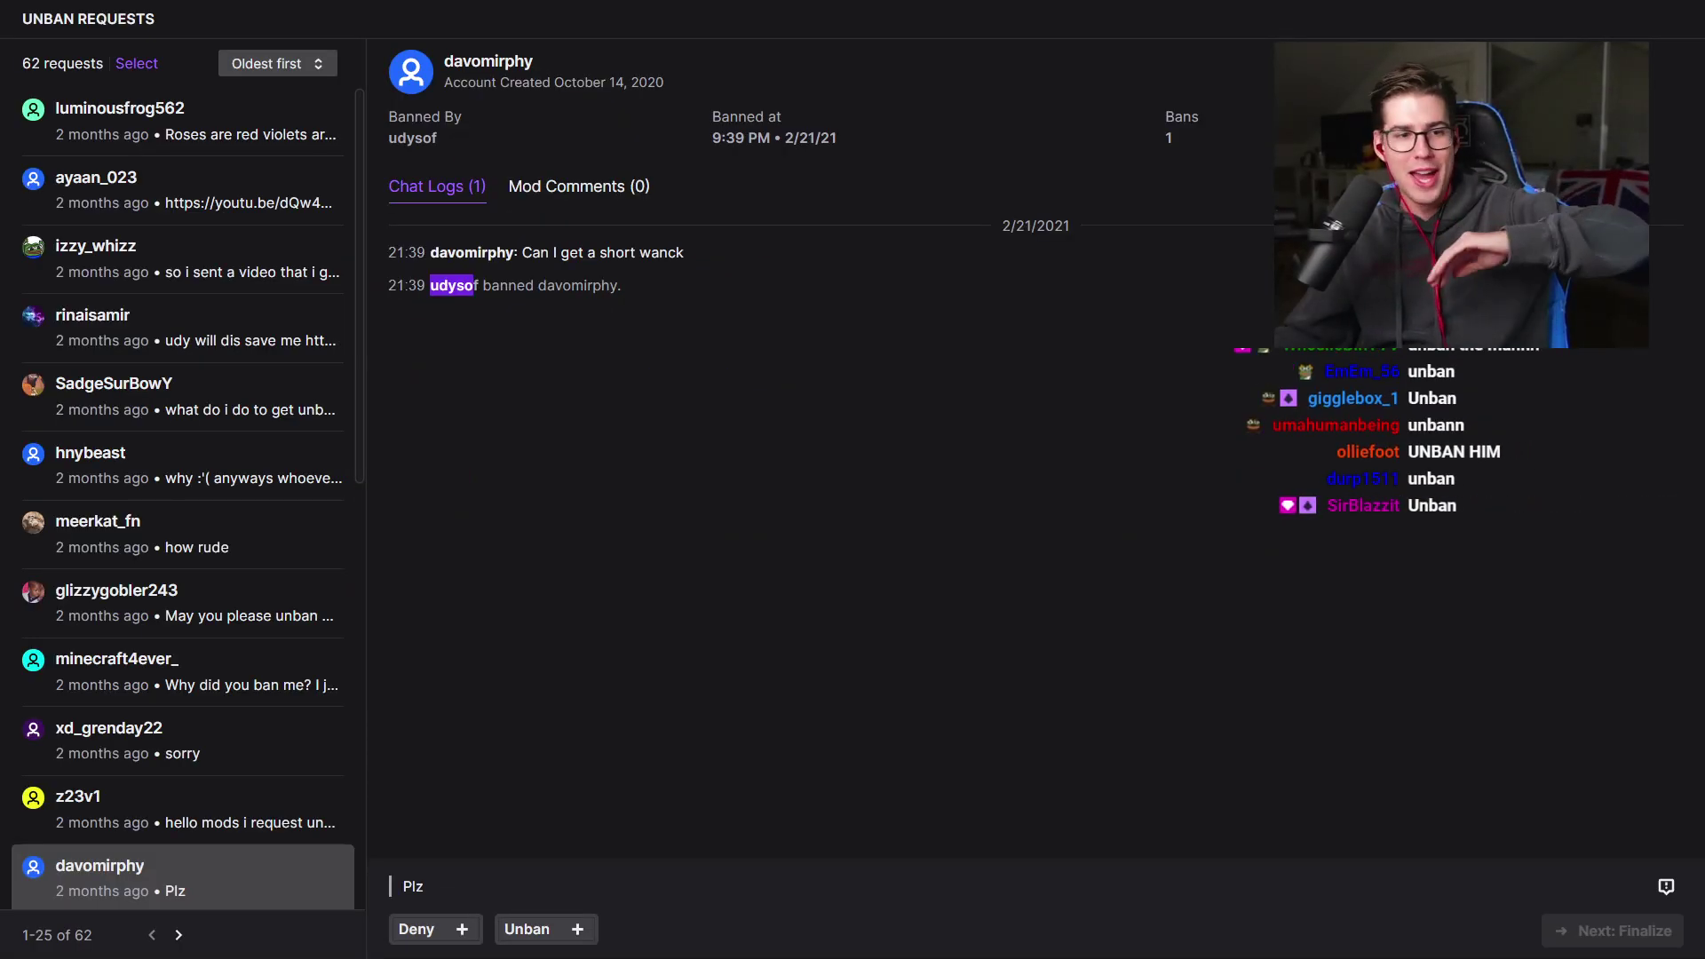
pyautogui.click(532, 928)
pyautogui.write('Hope')
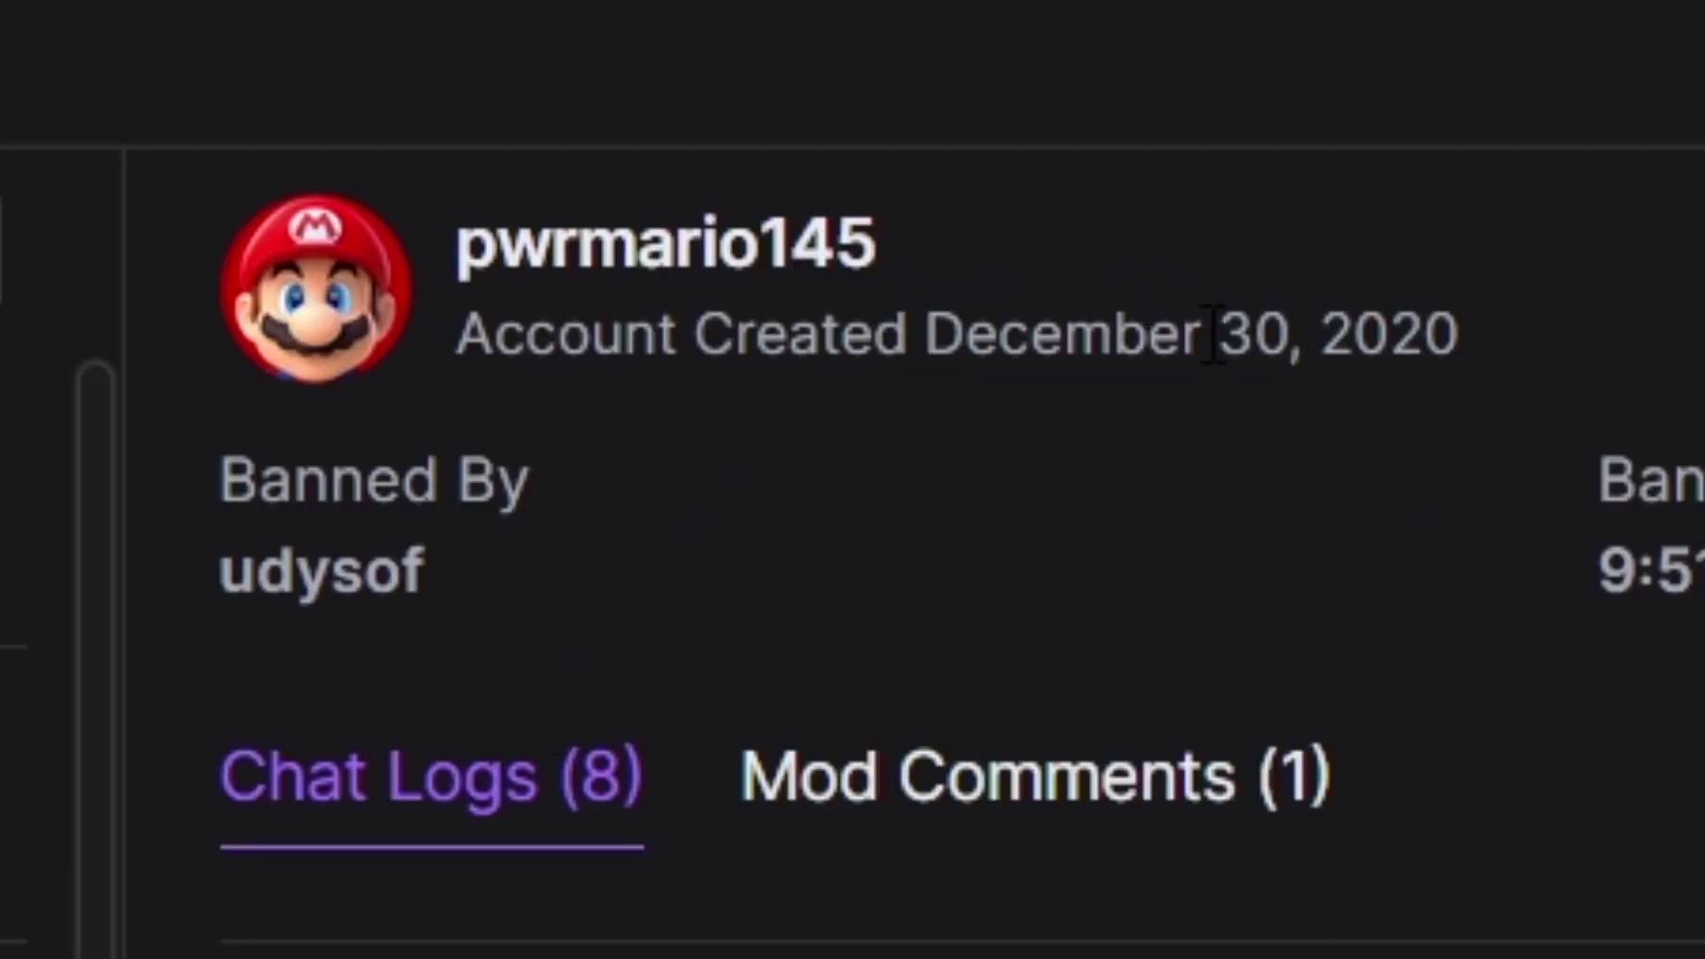
# Step: Read the chat log's shout-out requests and the PLAY FORTNITE and DO A VORTEX messages
pyautogui.moveTo(589, 462); pyautogui.dragTo(1137, 466)
pyautogui.moveTo(588, 579); pyautogui.dragTo(1348, 619)
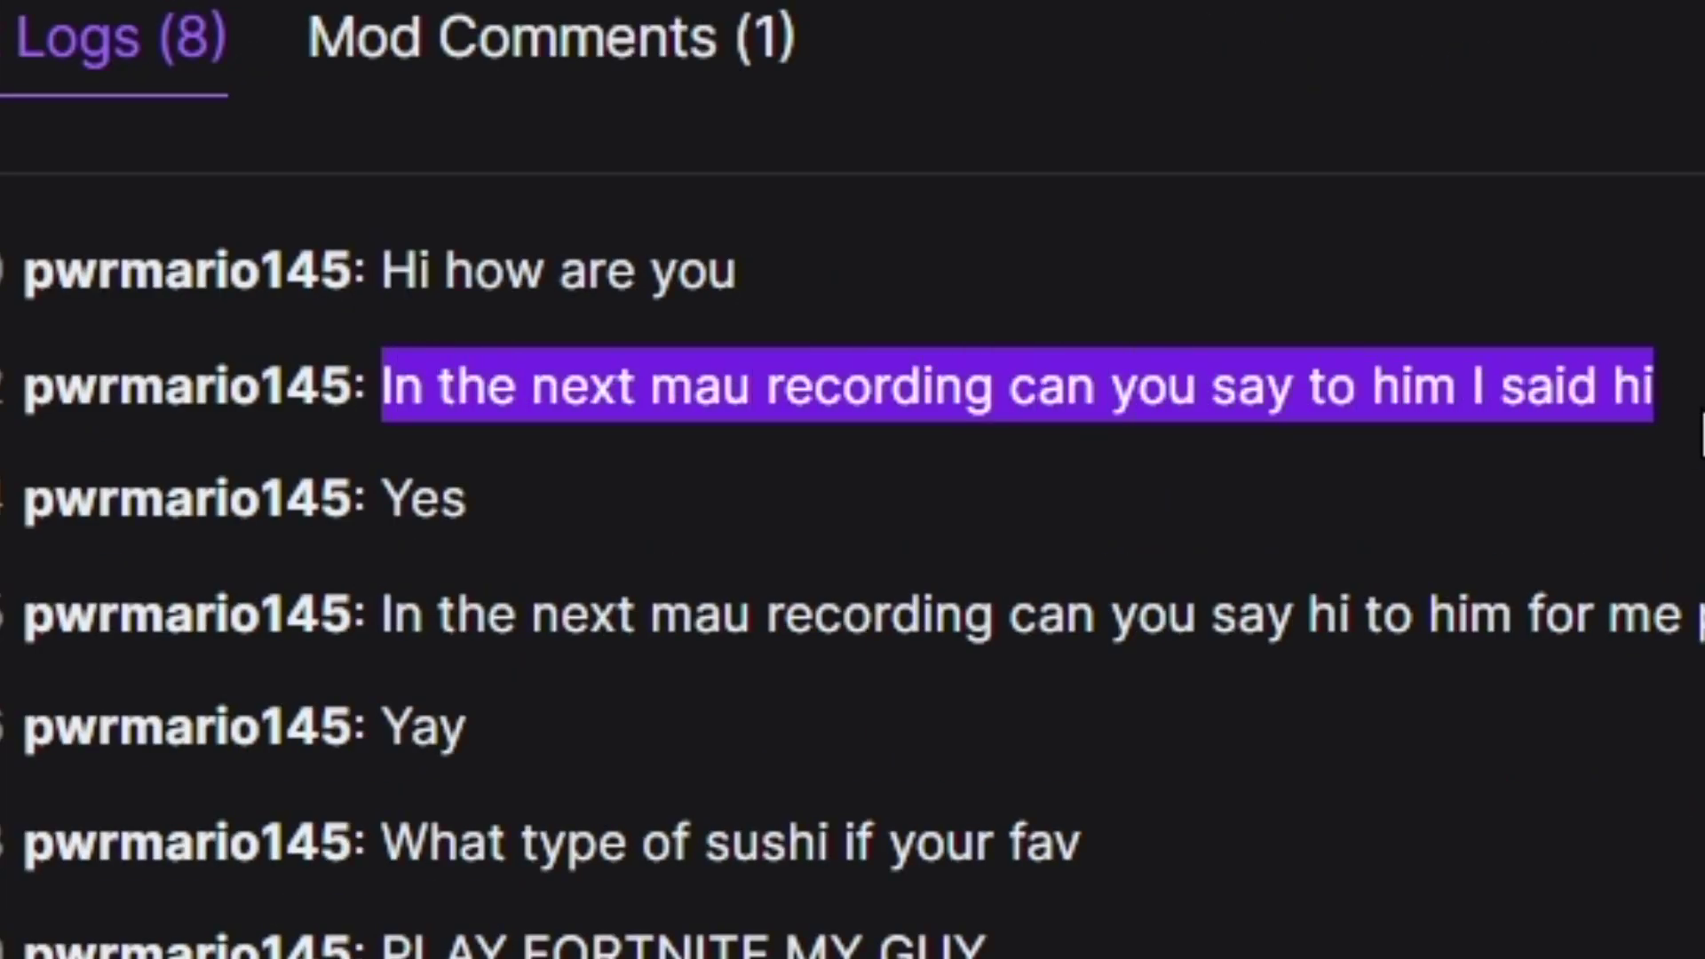
pyautogui.moveTo(533, 349); pyautogui.dragTo(983, 355)
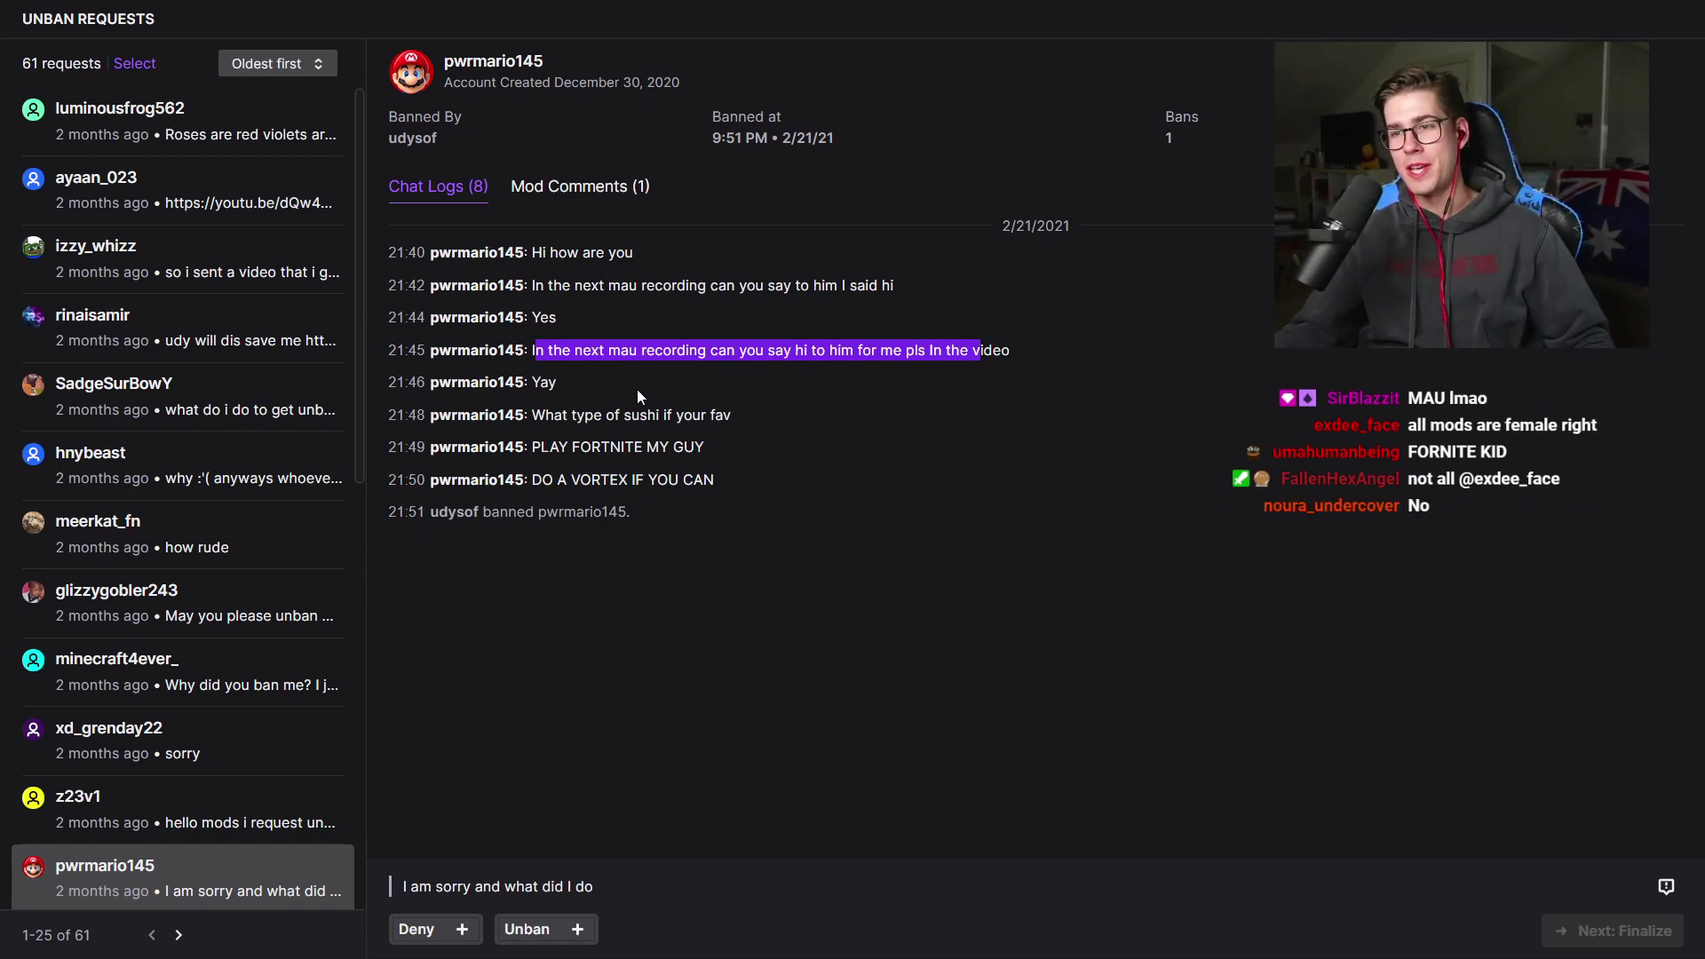
pyautogui.click(571, 380)
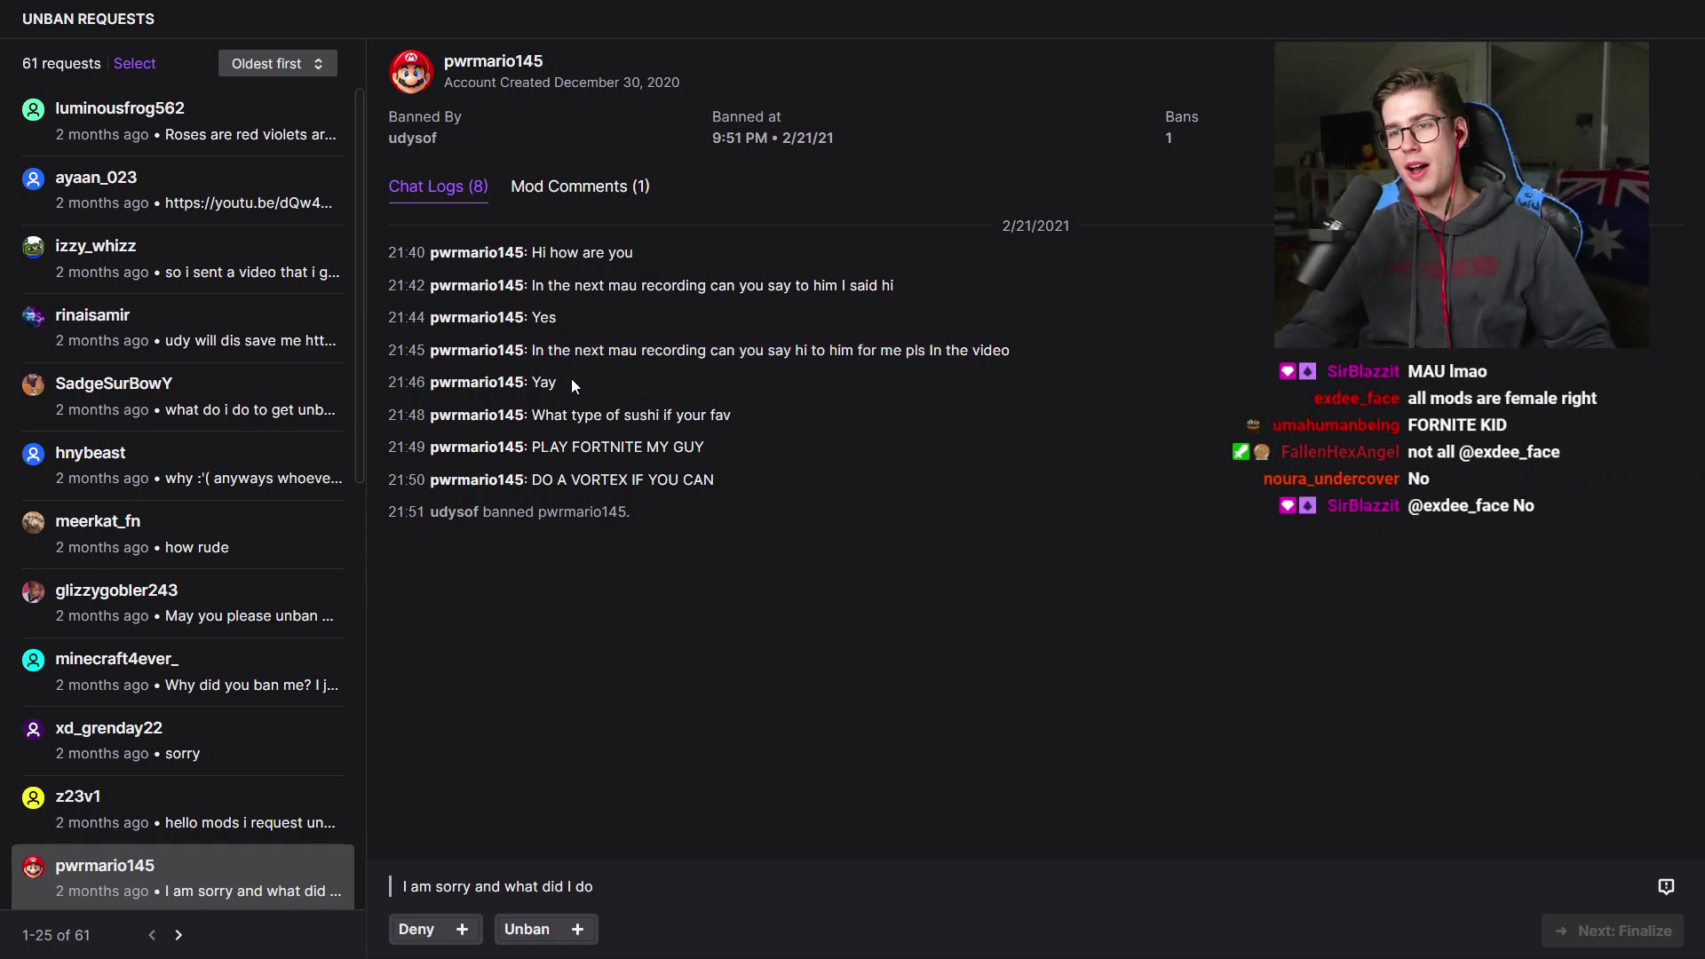
pyautogui.moveTo(531, 446); pyautogui.dragTo(760, 460)
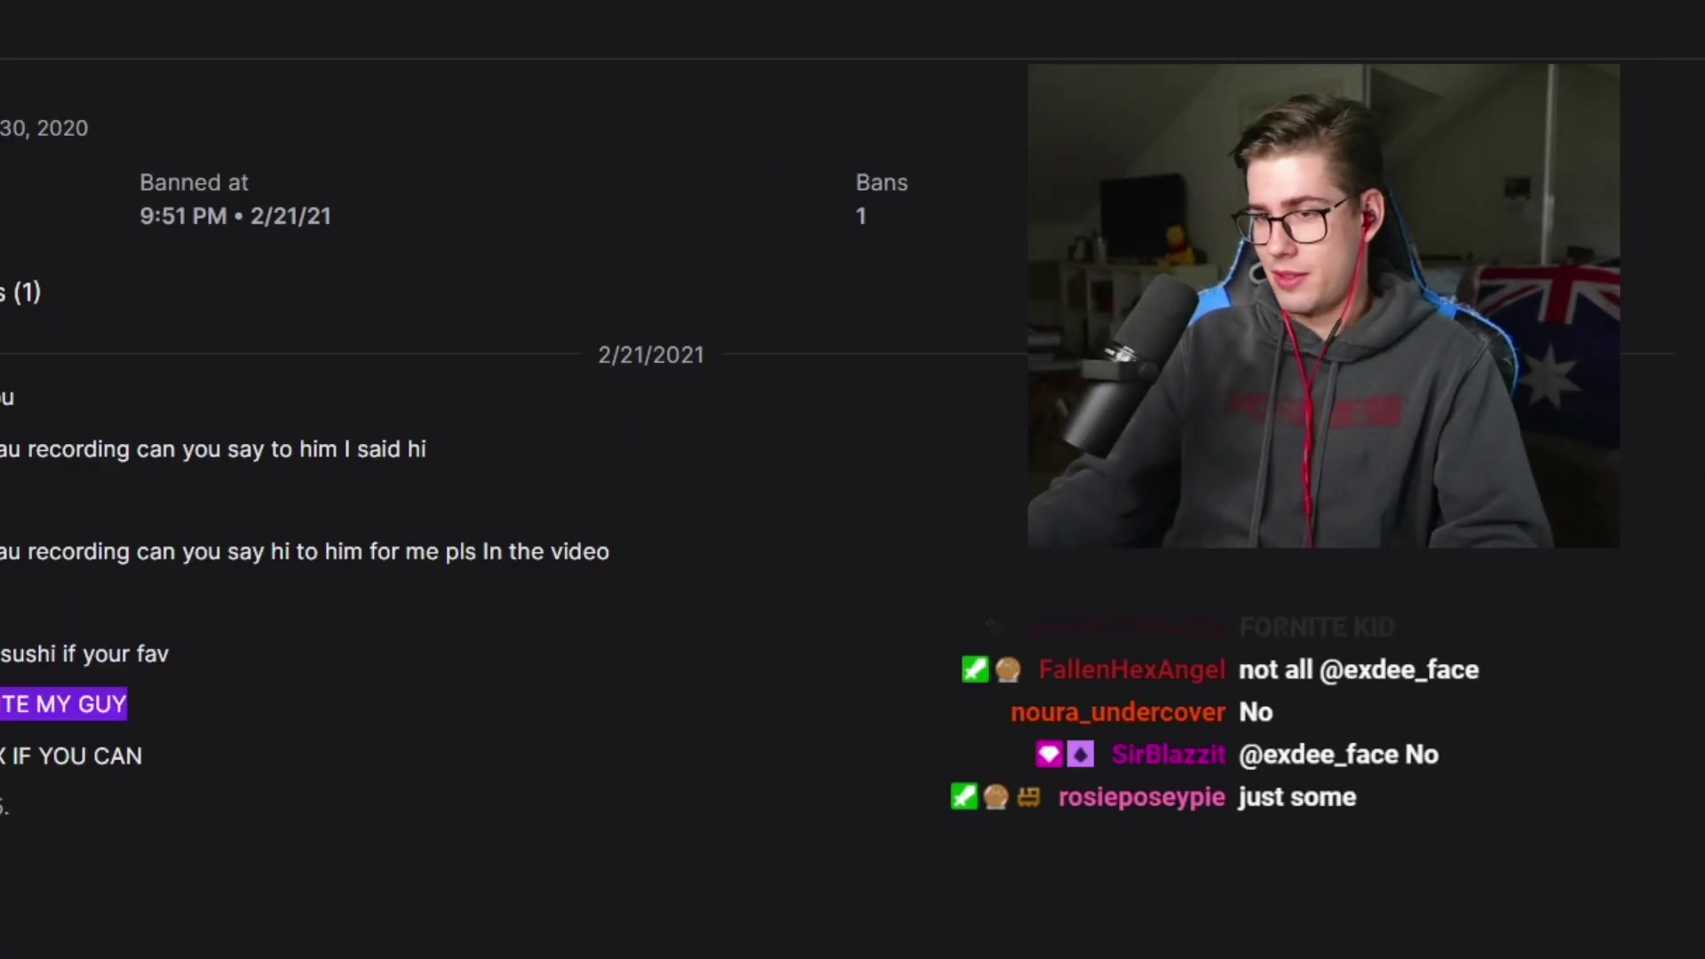
pyautogui.moveTo(532, 479); pyautogui.dragTo(805, 481)
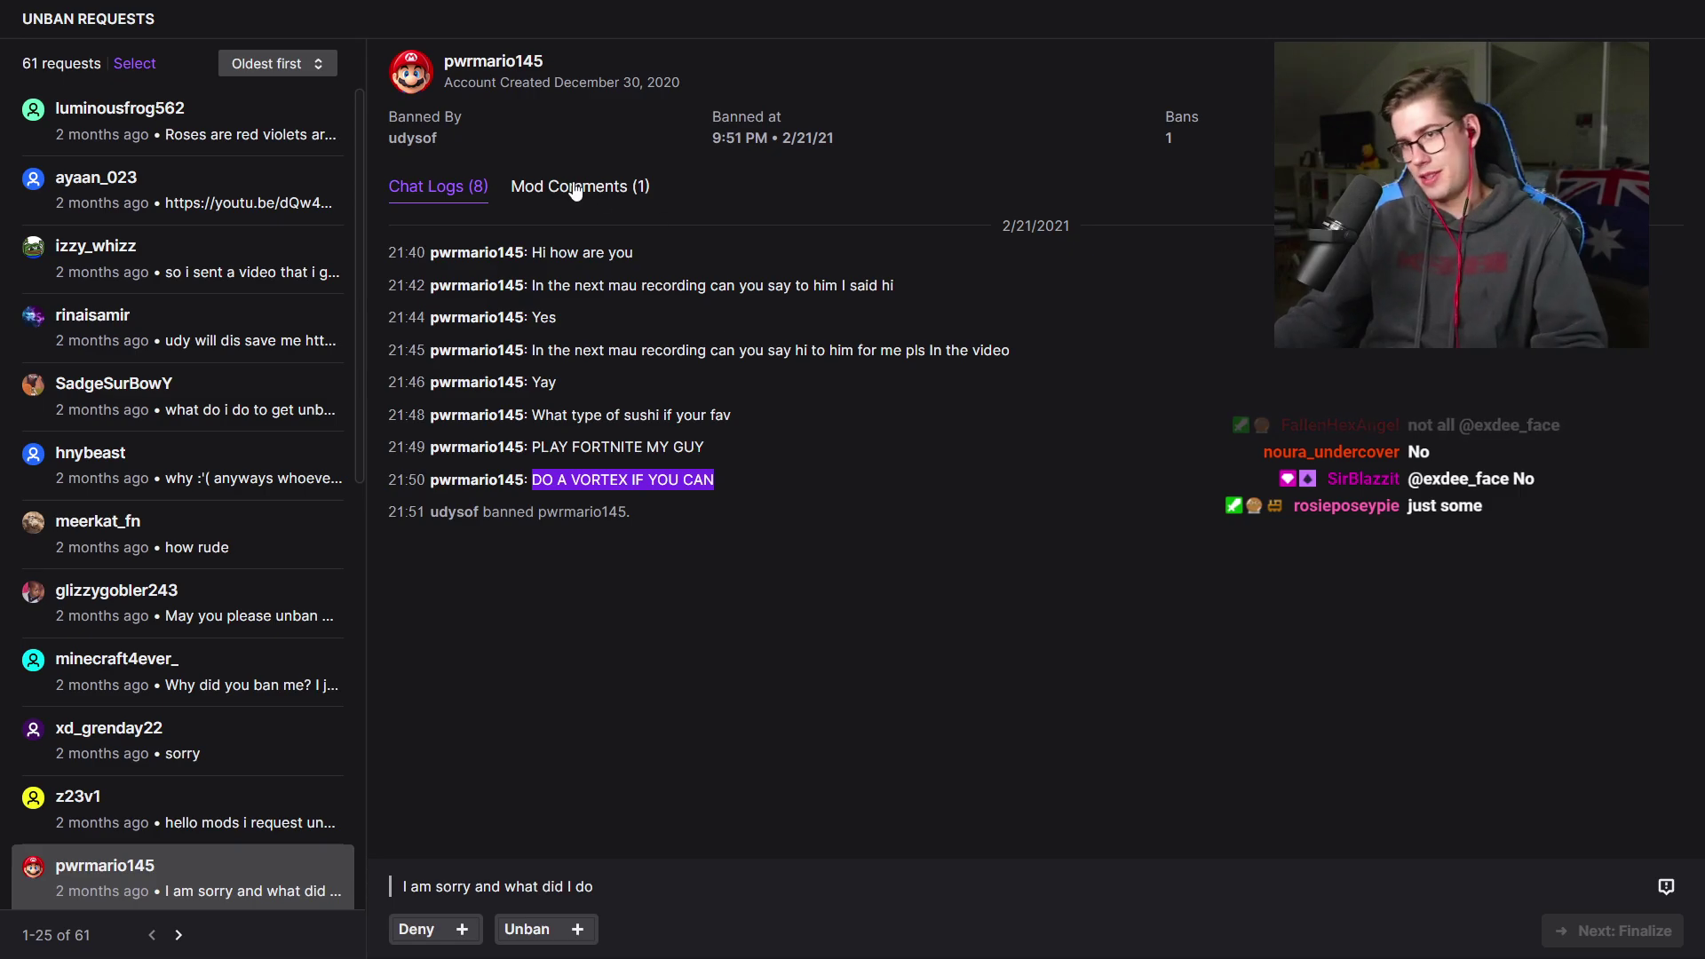
pyautogui.click(673, 556)
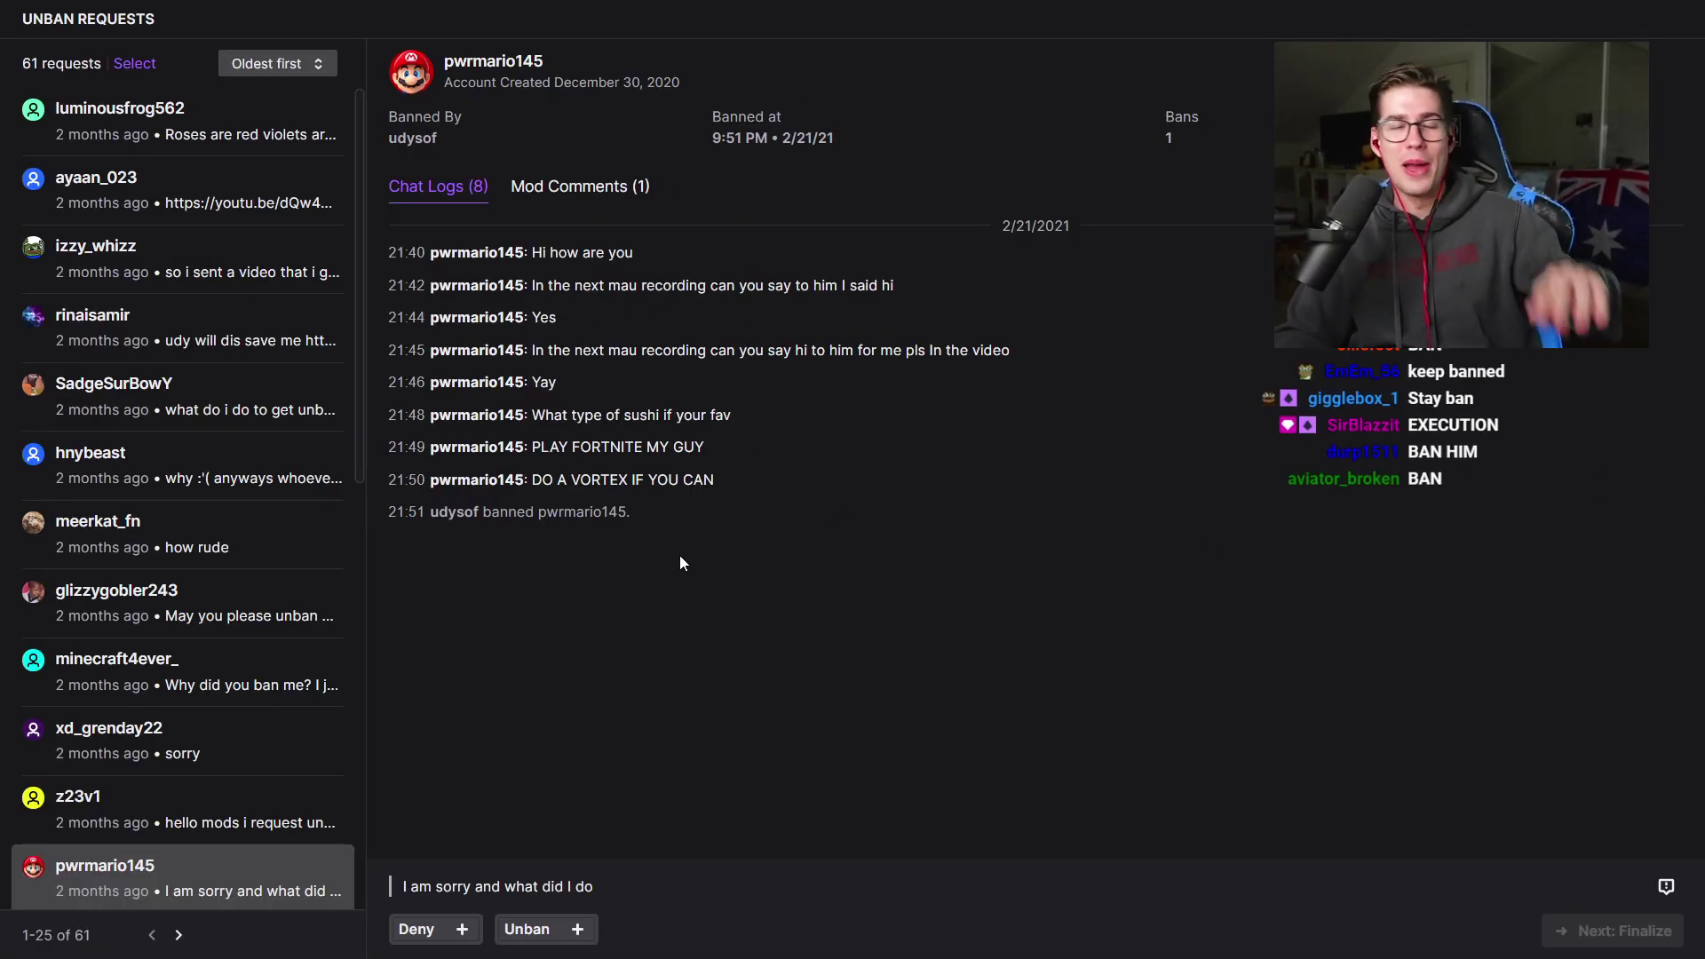
# Step: Choose Deny and paste the Chug Jug With You YouTube link as the note
pyautogui.click(460, 929)
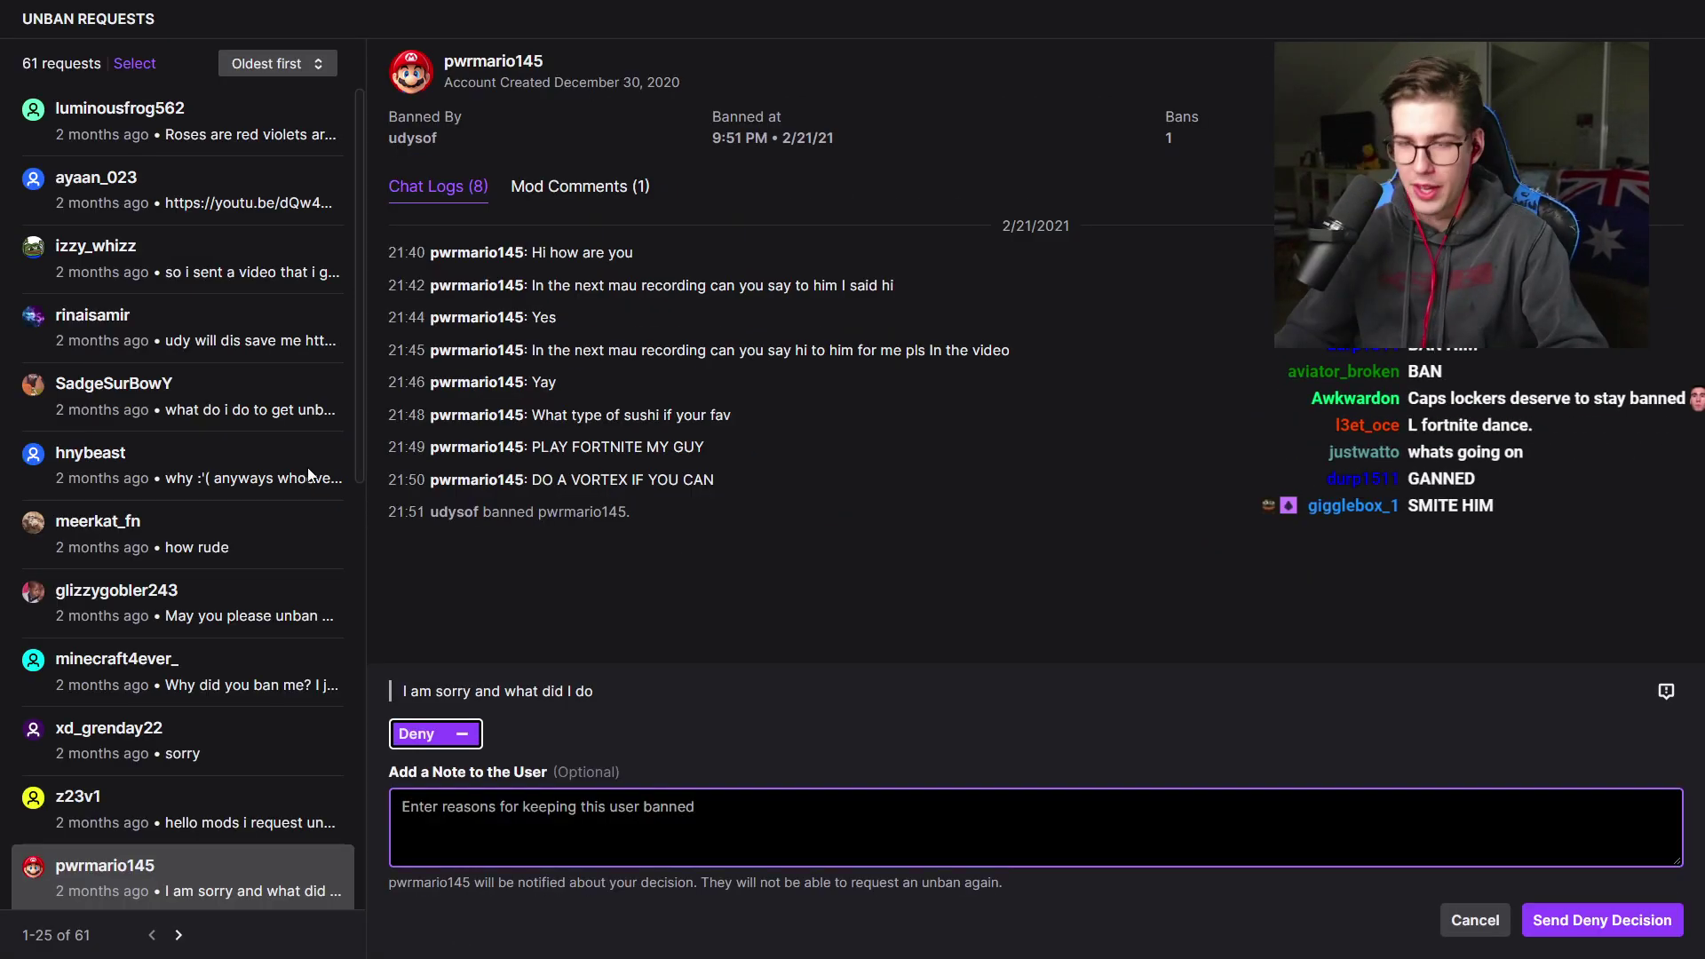
pyautogui.hotkey('alt', 'Tab')
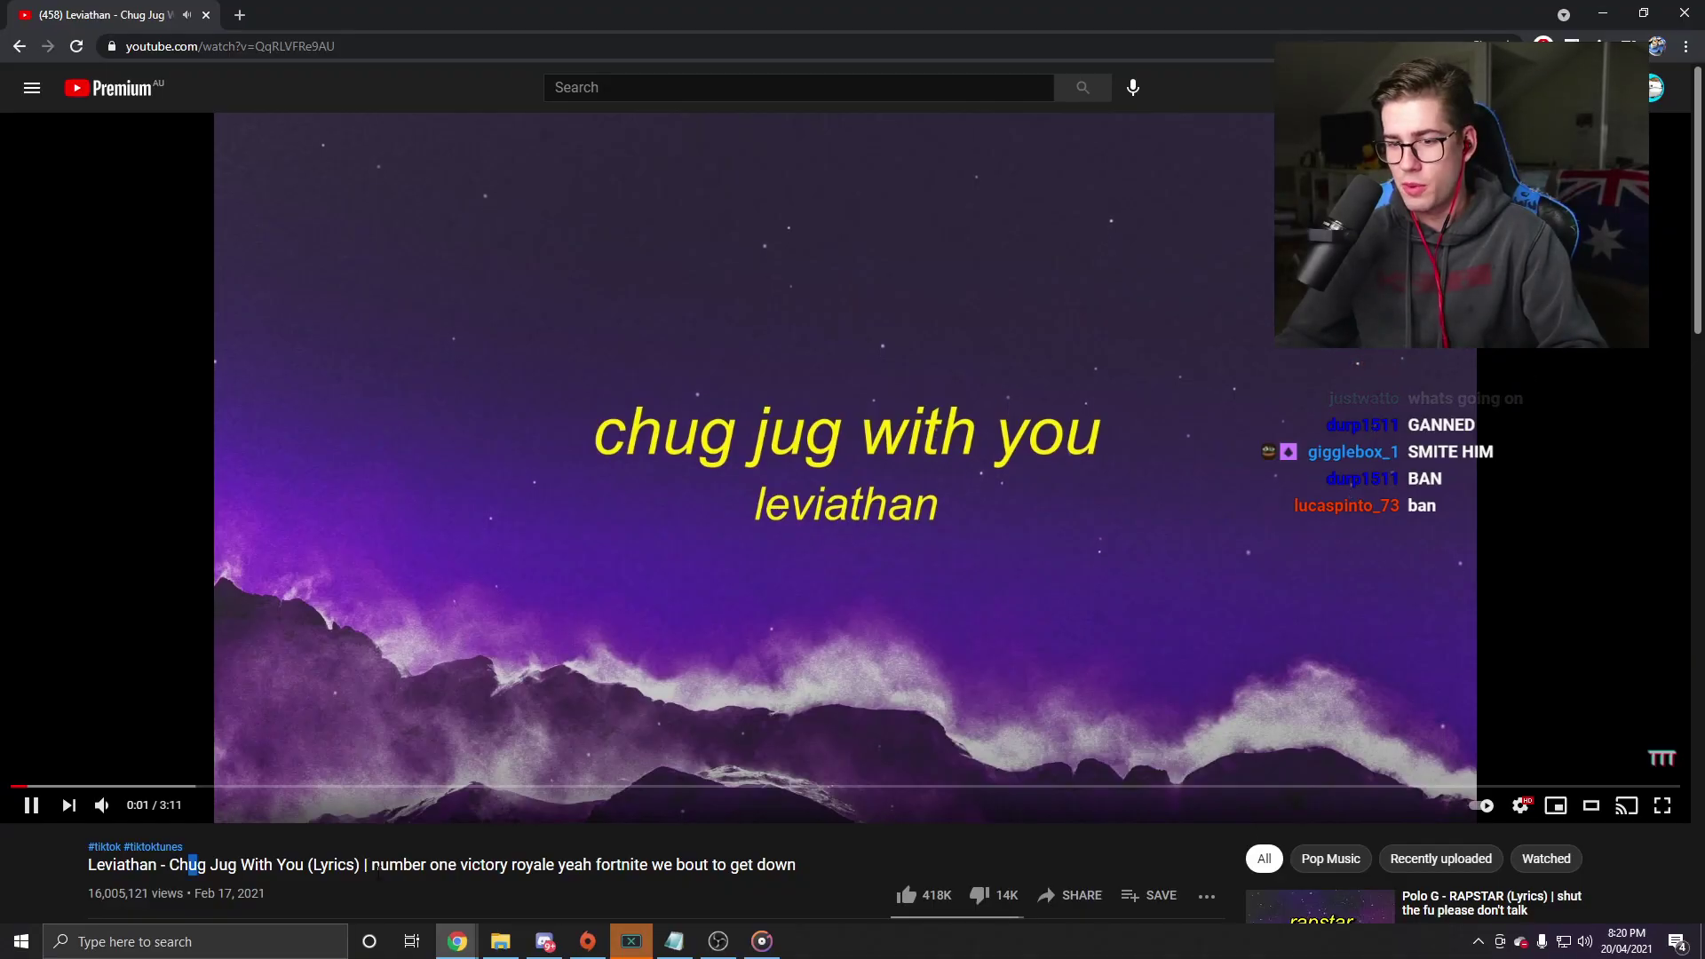
pyautogui.hotkey('alt', 'Tab')
pyautogui.click(567, 809)
pyautogui.write('https://www.youtube.com/watch?v=QqRLVFRe9AU')
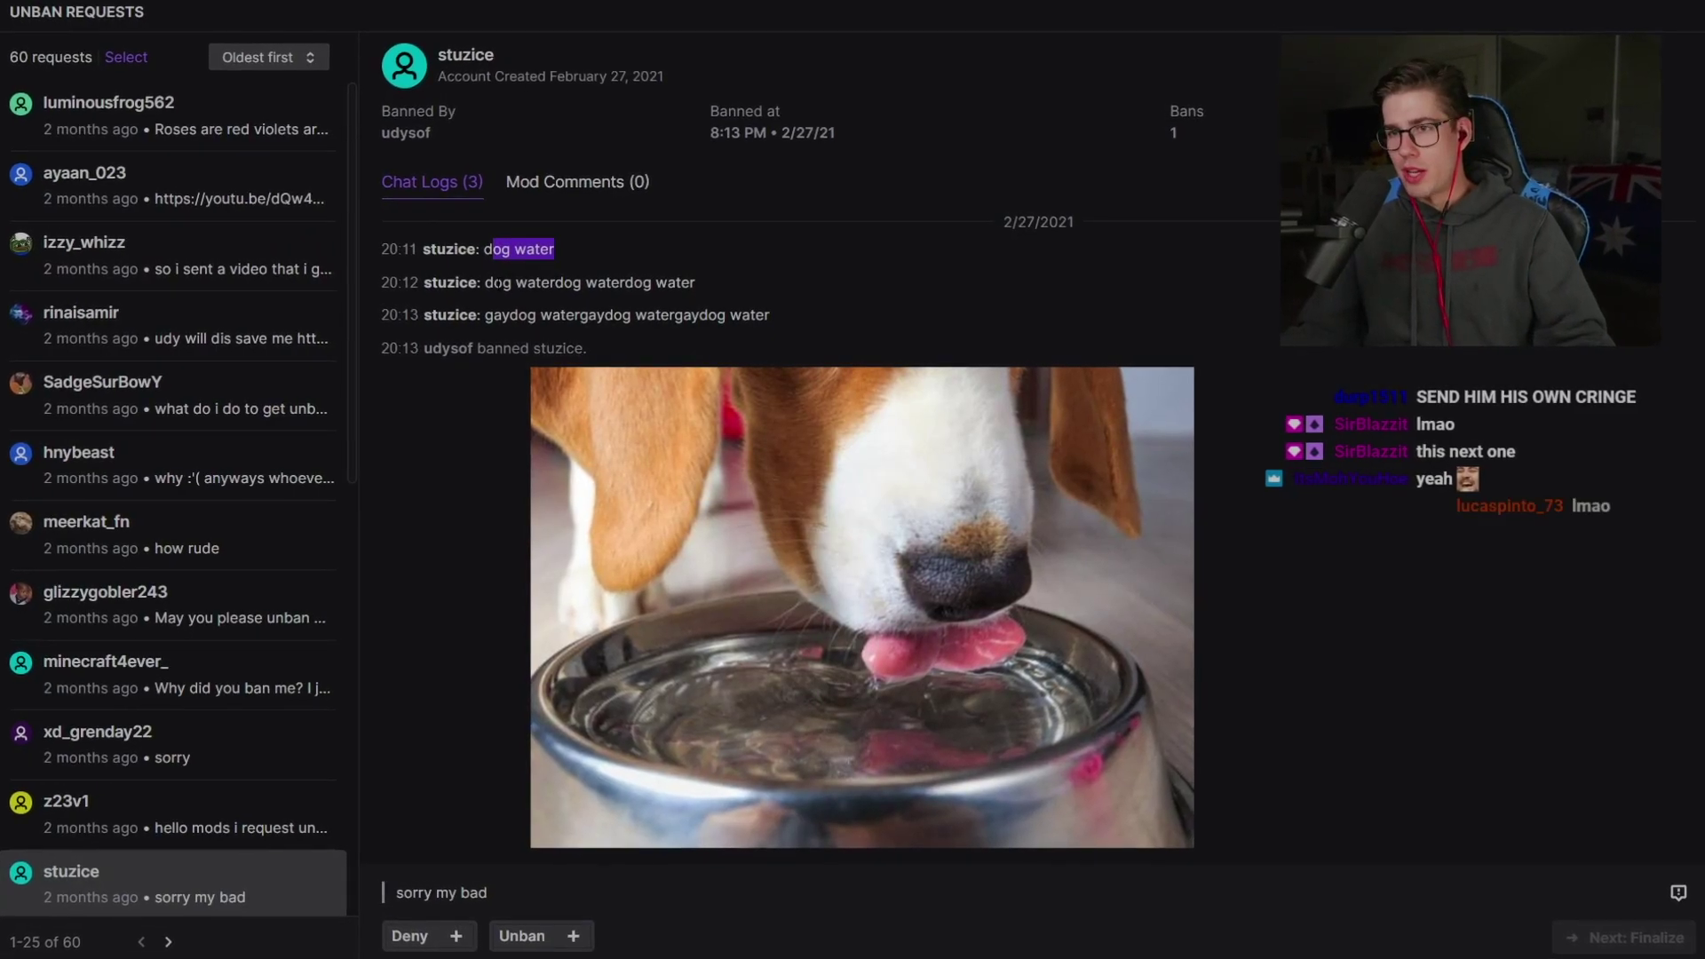
# Step: Read the next chat log, including the 'dog water' messages, and choose Unban for this user
pyautogui.moveTo(482, 281); pyautogui.dragTo(726, 290)
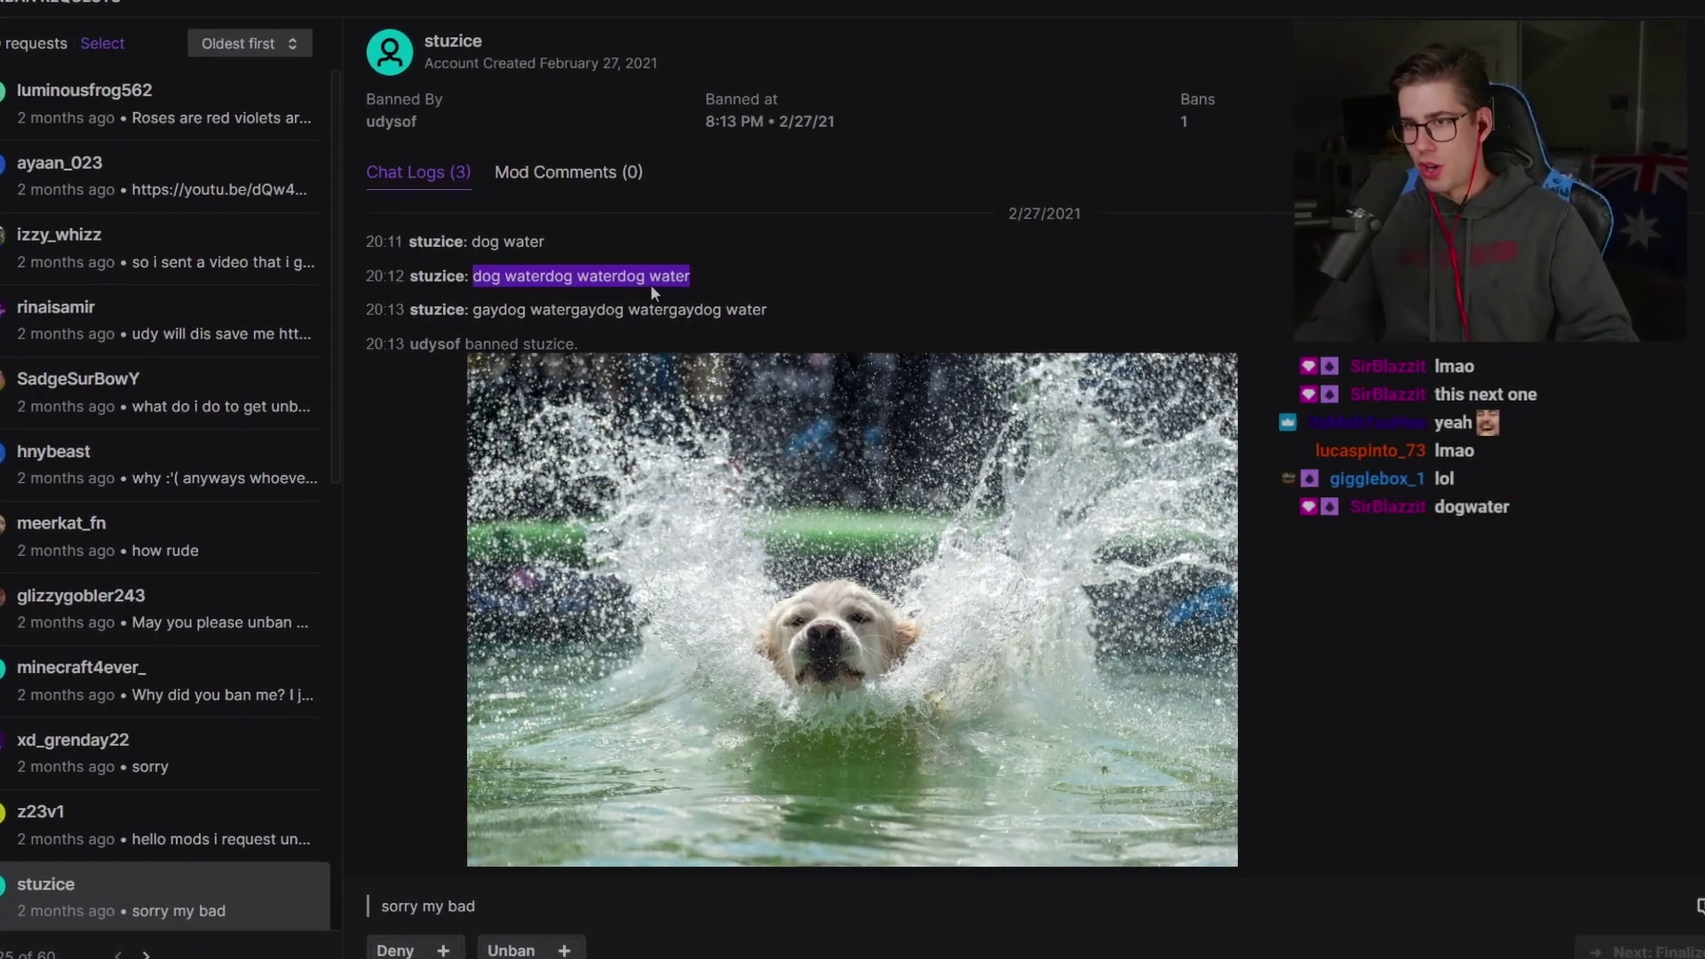
pyautogui.doubleClick(506, 313)
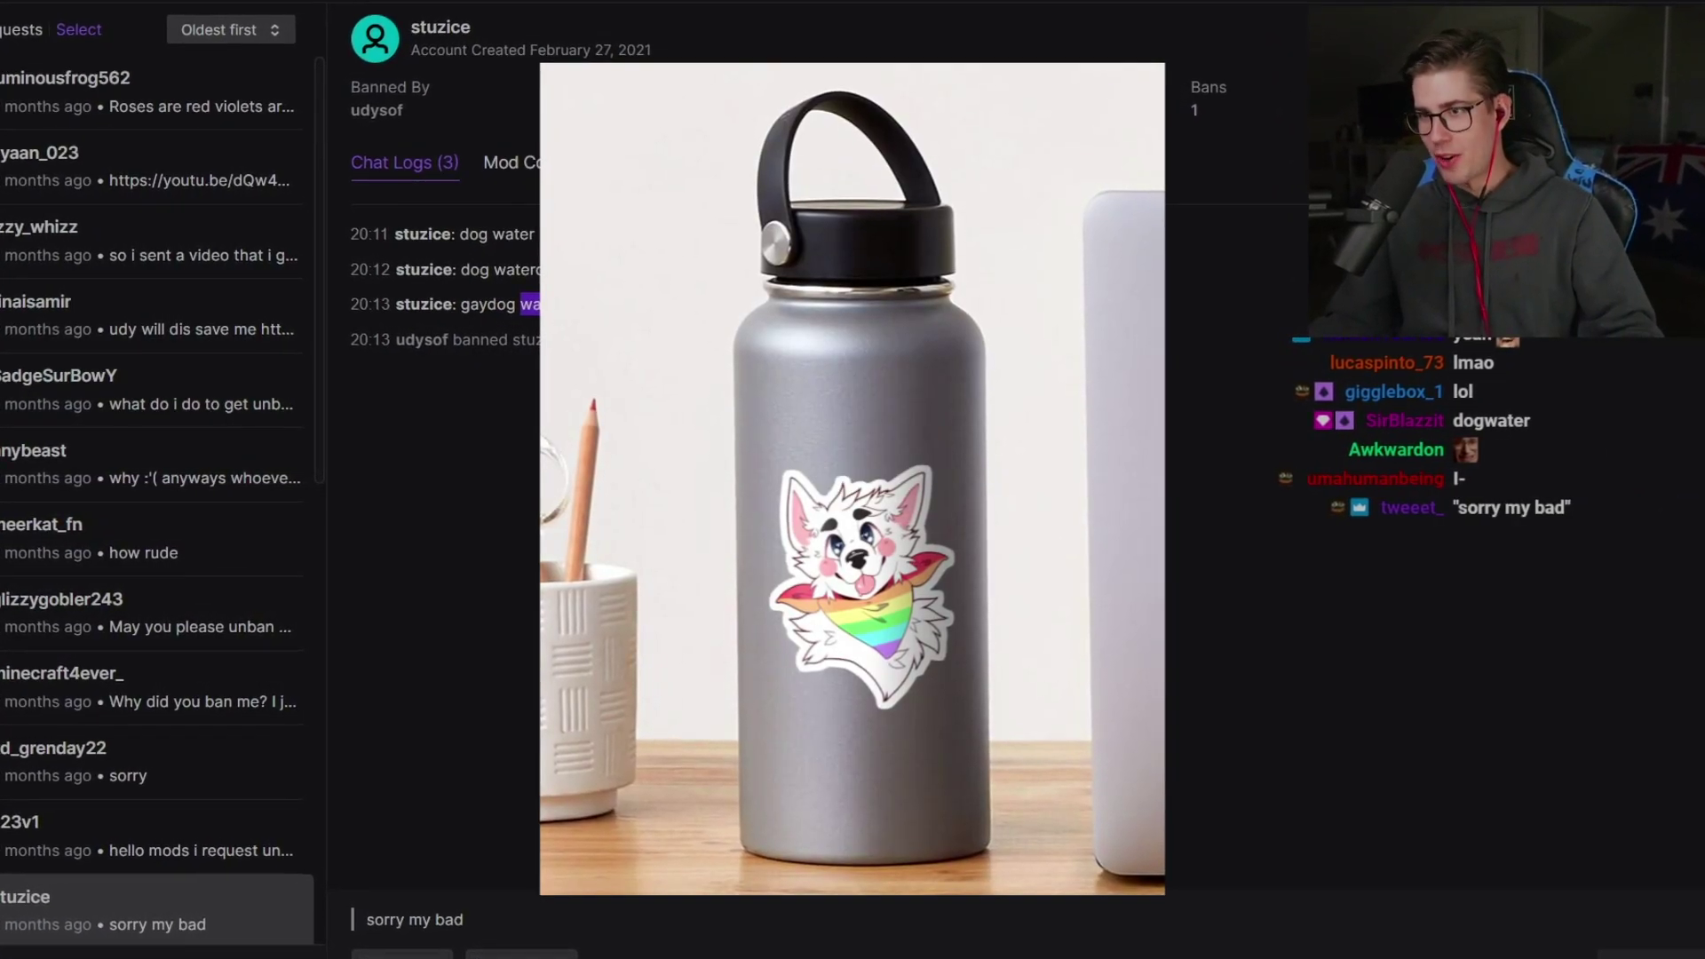
pyautogui.doubleClick(672, 308)
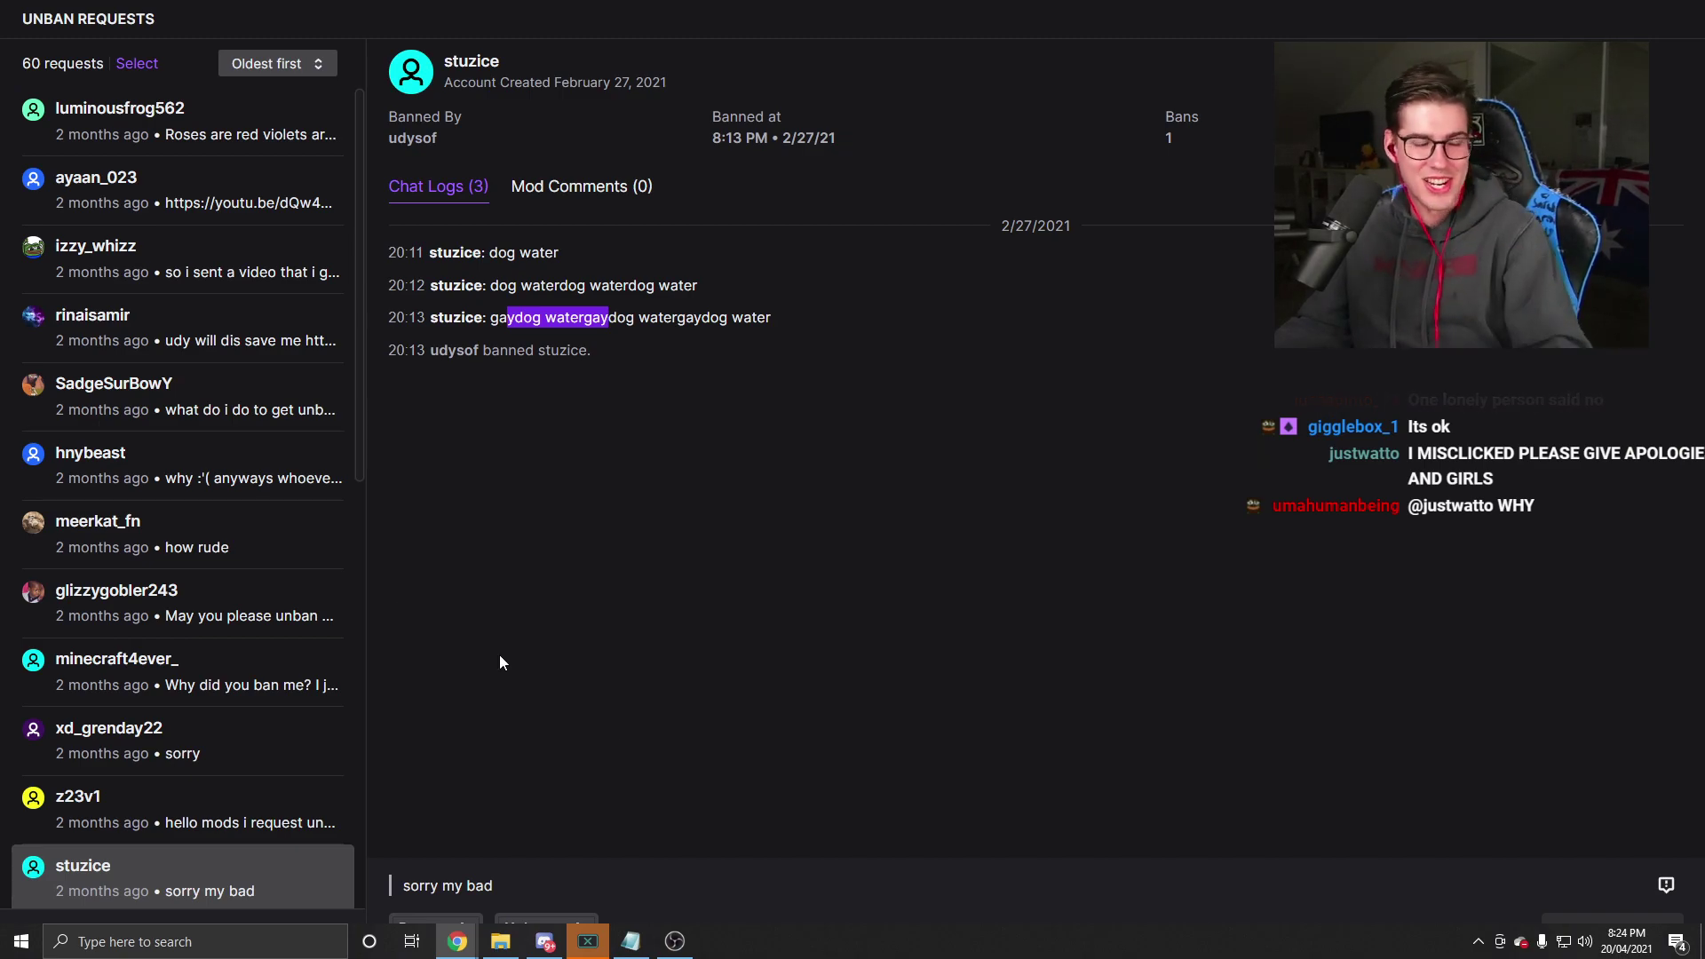
pyautogui.click(546, 923)
# Step: Confirm the pending unban and read the next banned user's name and appeal message
pyautogui.click(1602, 917)
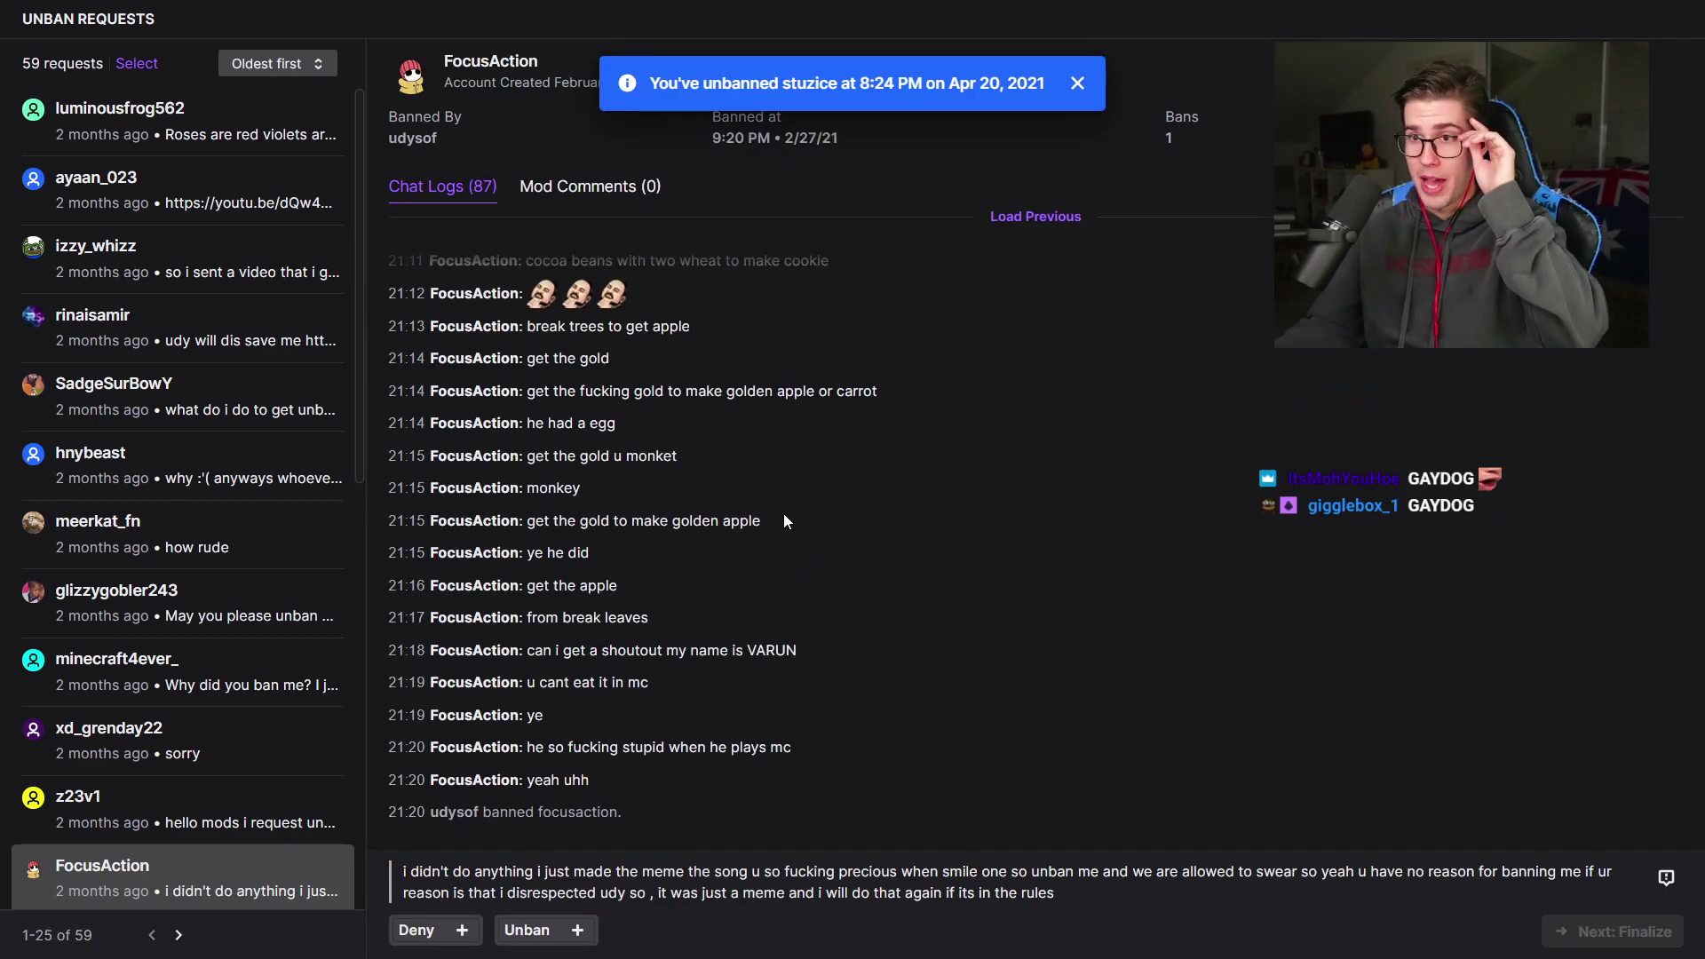
pyautogui.moveTo(444, 62); pyautogui.dragTo(542, 64)
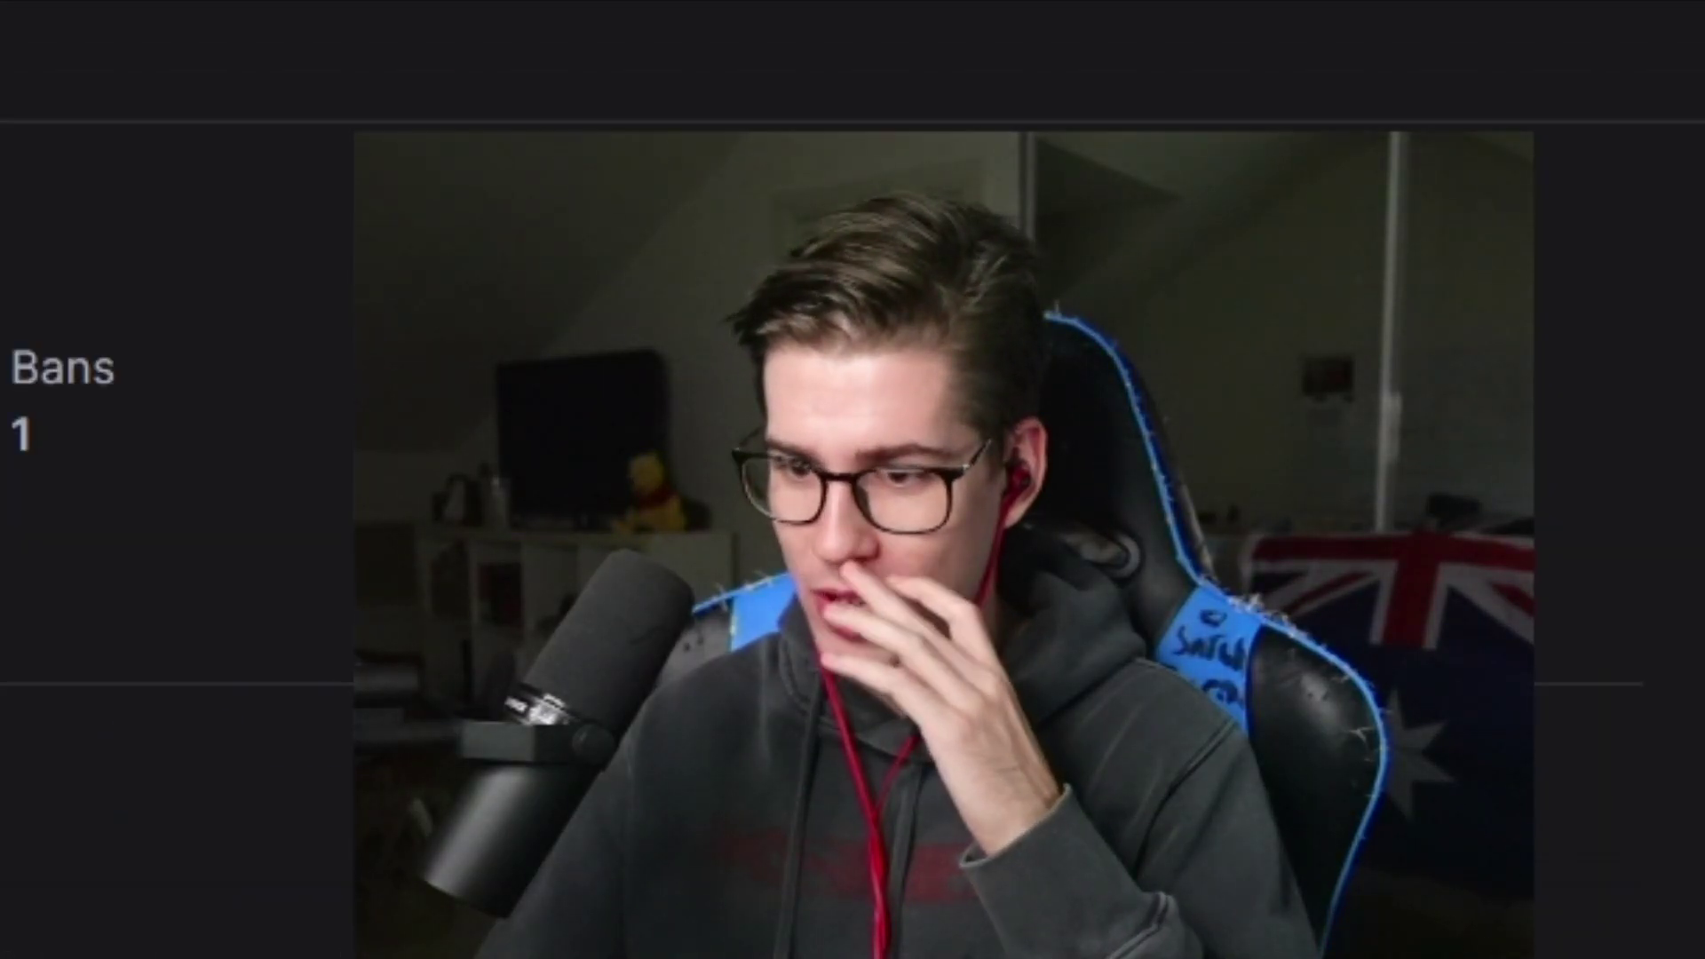
pyautogui.click(767, 426)
pyautogui.moveTo(410, 871); pyautogui.dragTo(692, 871)
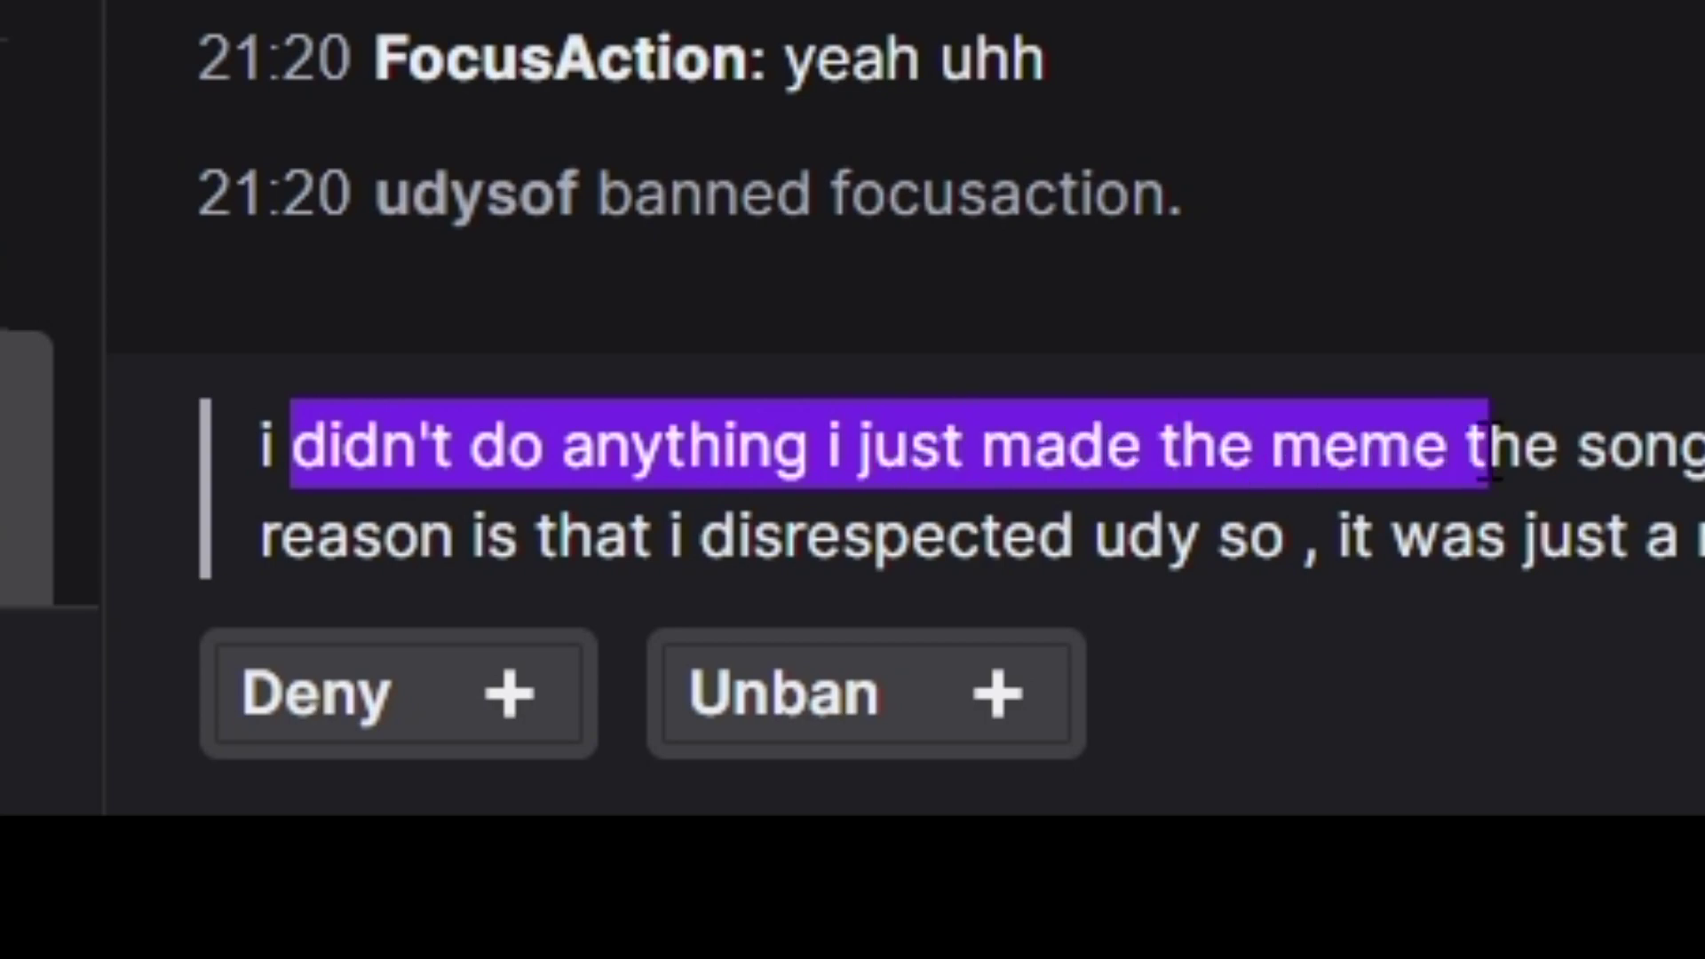
pyautogui.moveTo(1491, 453); pyautogui.dragTo(1704, 457)
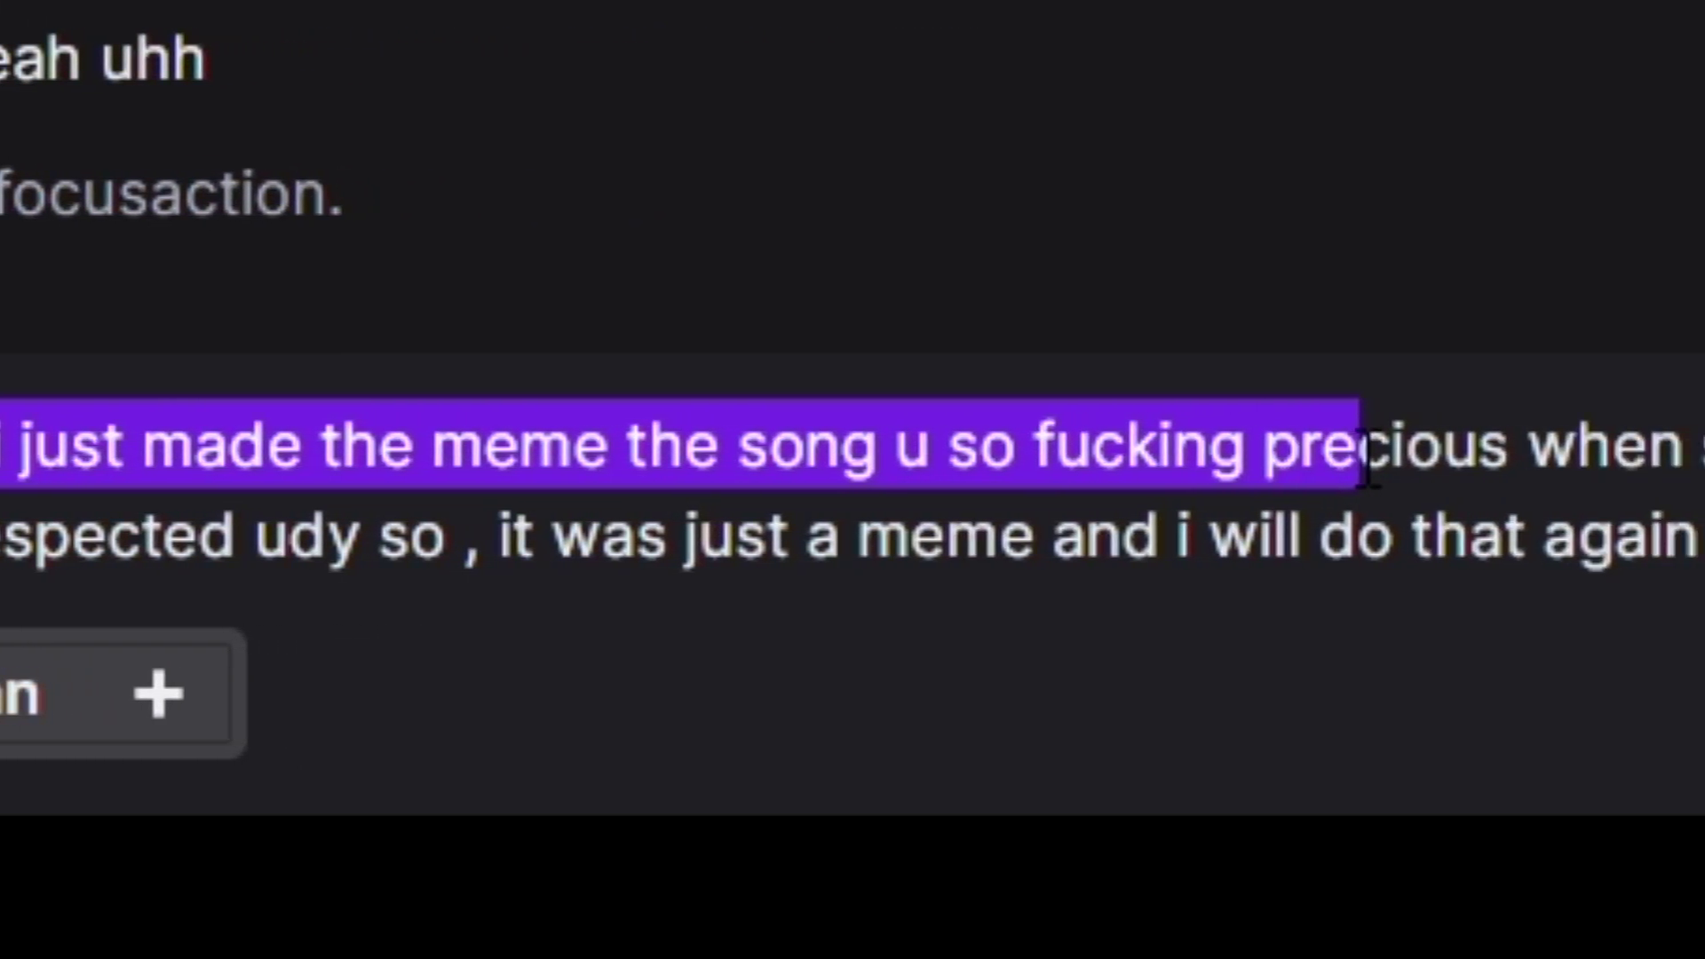
pyautogui.moveTo(1368, 458); pyautogui.dragTo(1704, 457)
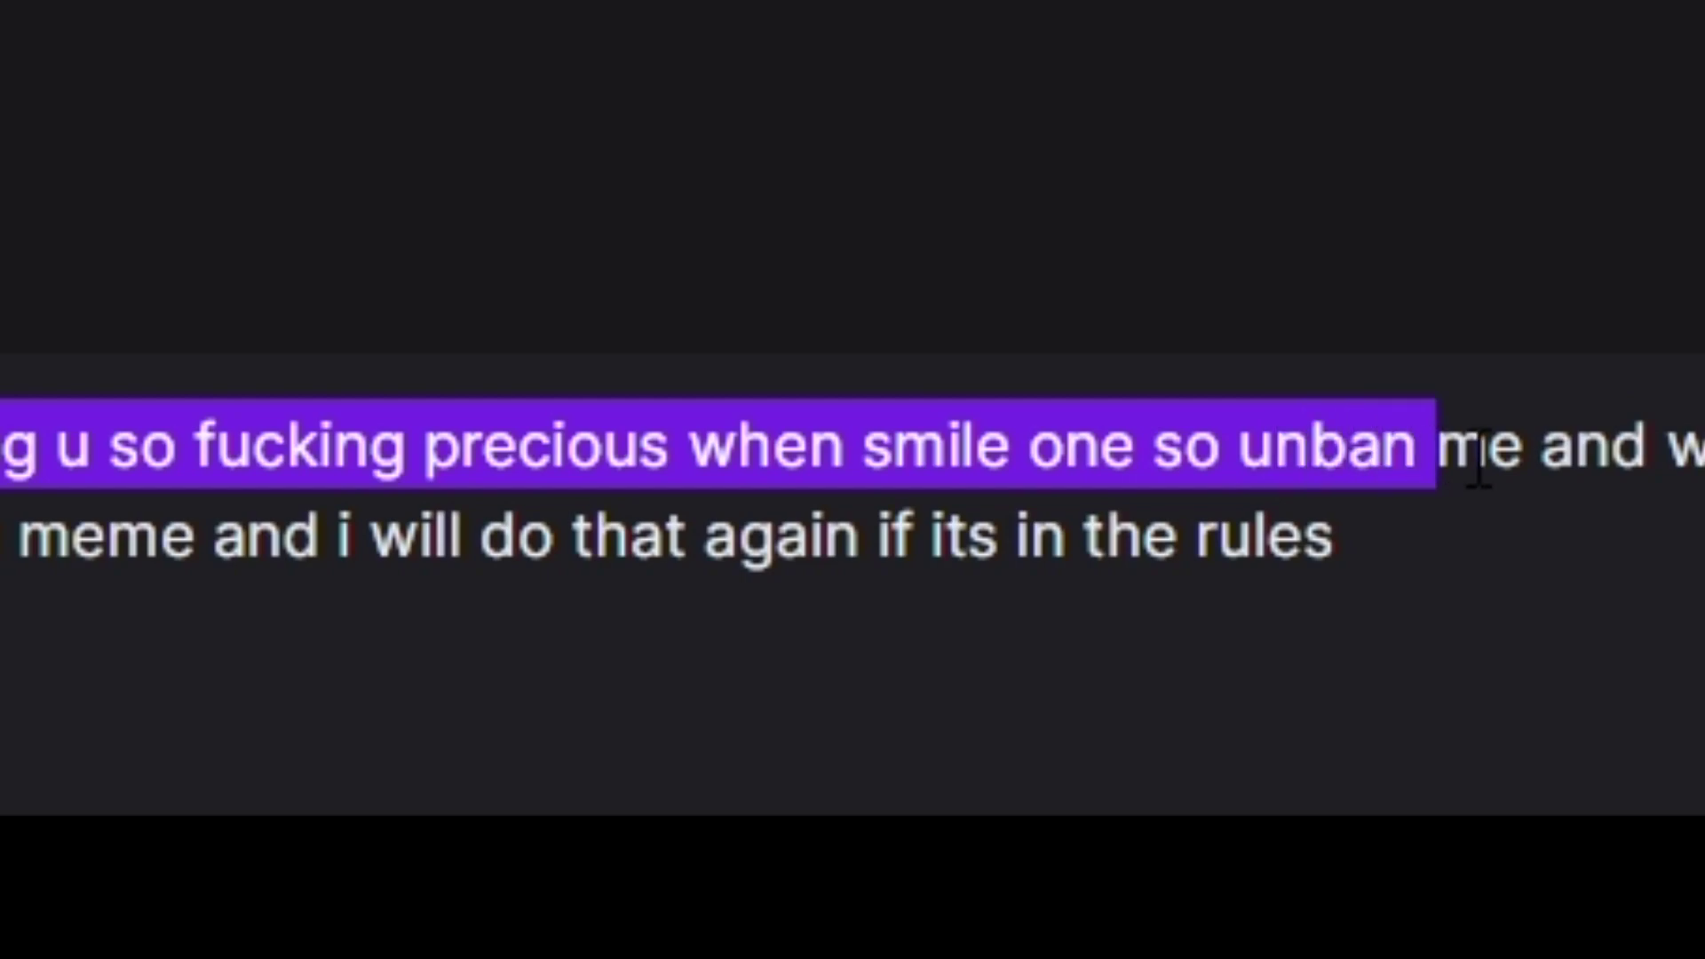
pyautogui.moveTo(1492, 462); pyautogui.dragTo(1704, 457)
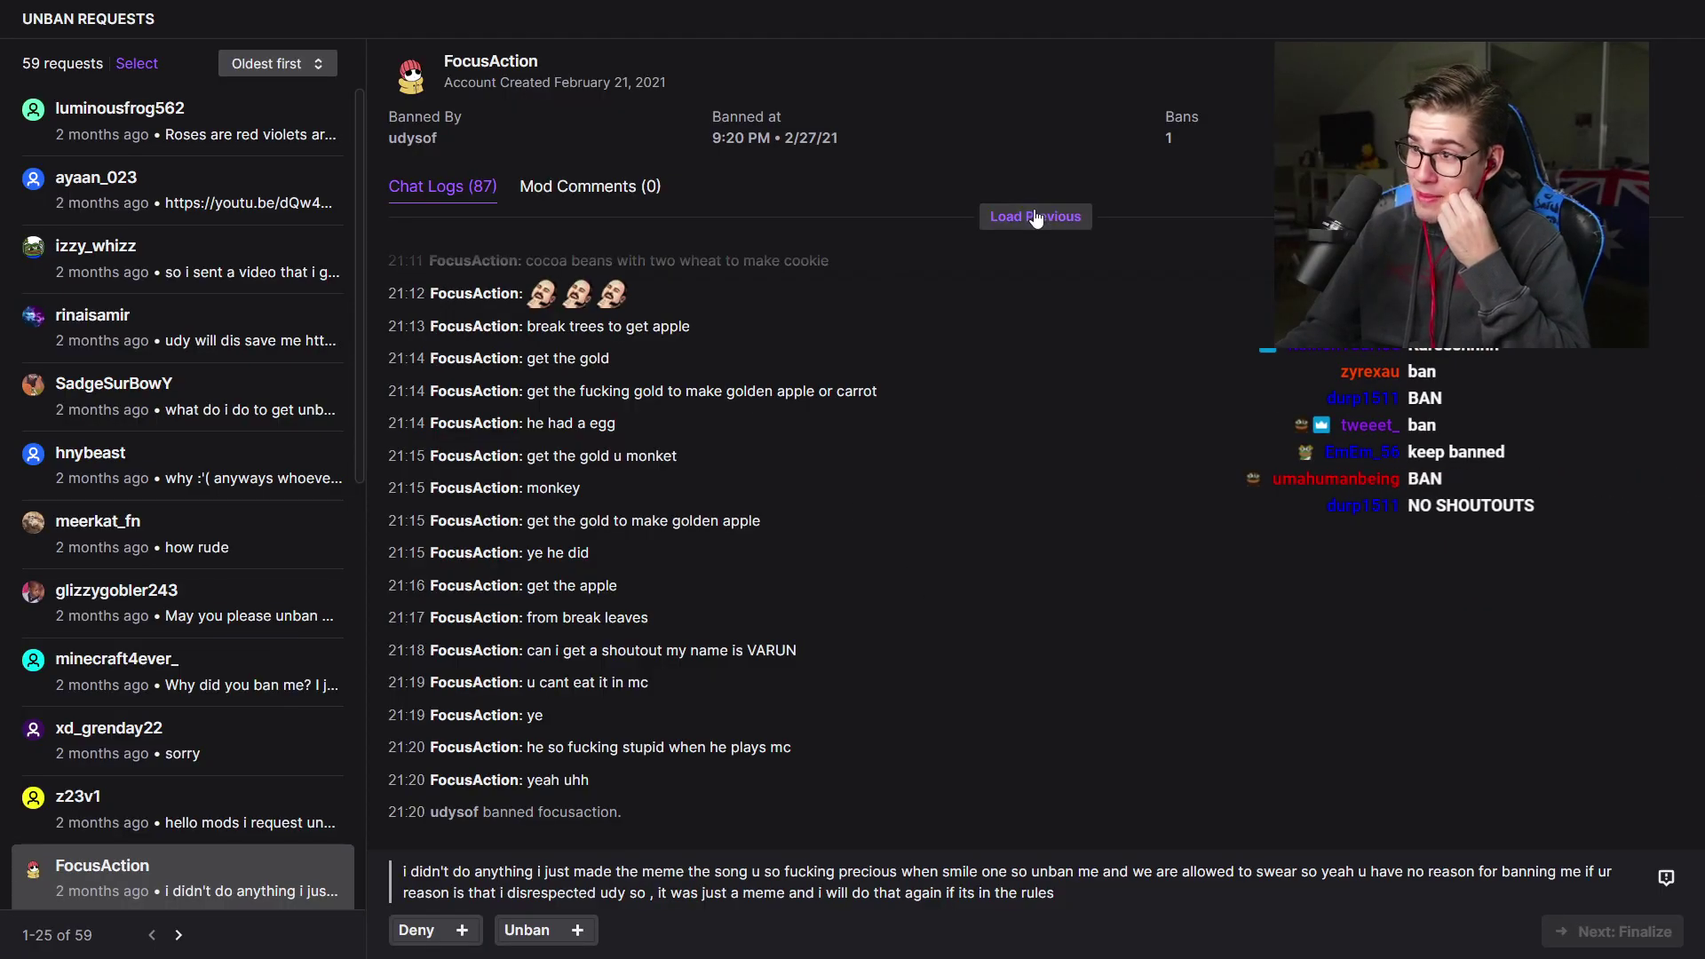
# Step: Load earlier messages in the chat log and scroll through them
pyautogui.click(1021, 217)
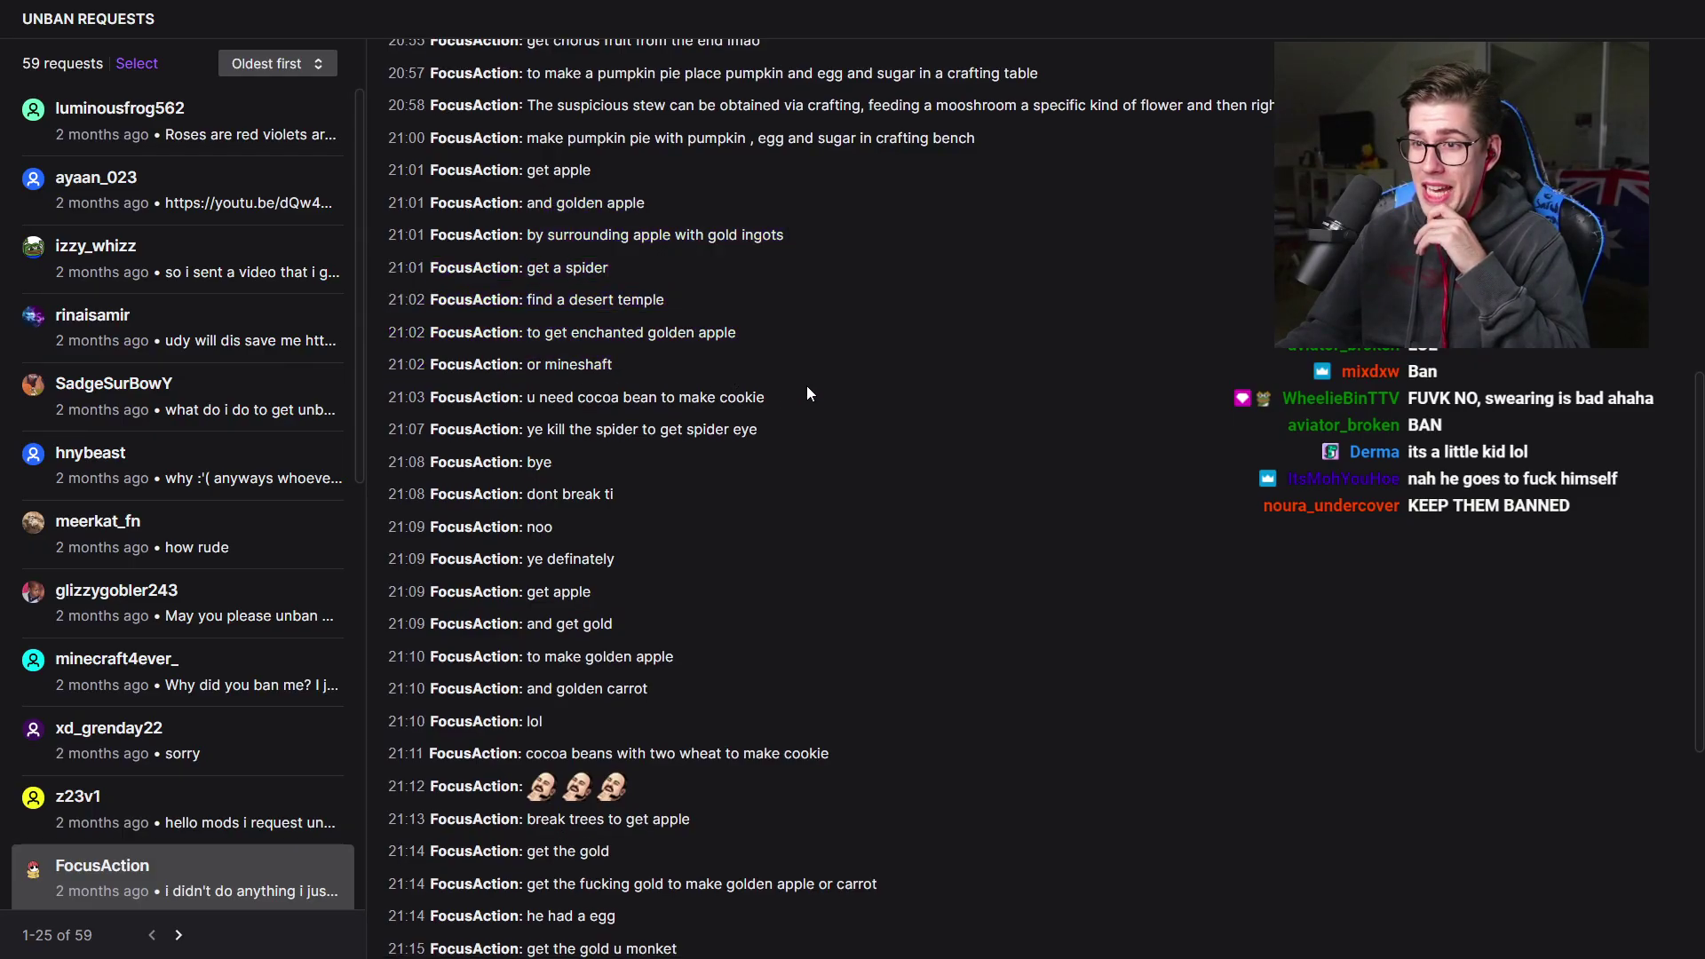
pyautogui.scroll(-5, 804, 397)
pyautogui.scroll(15, 790, 410)
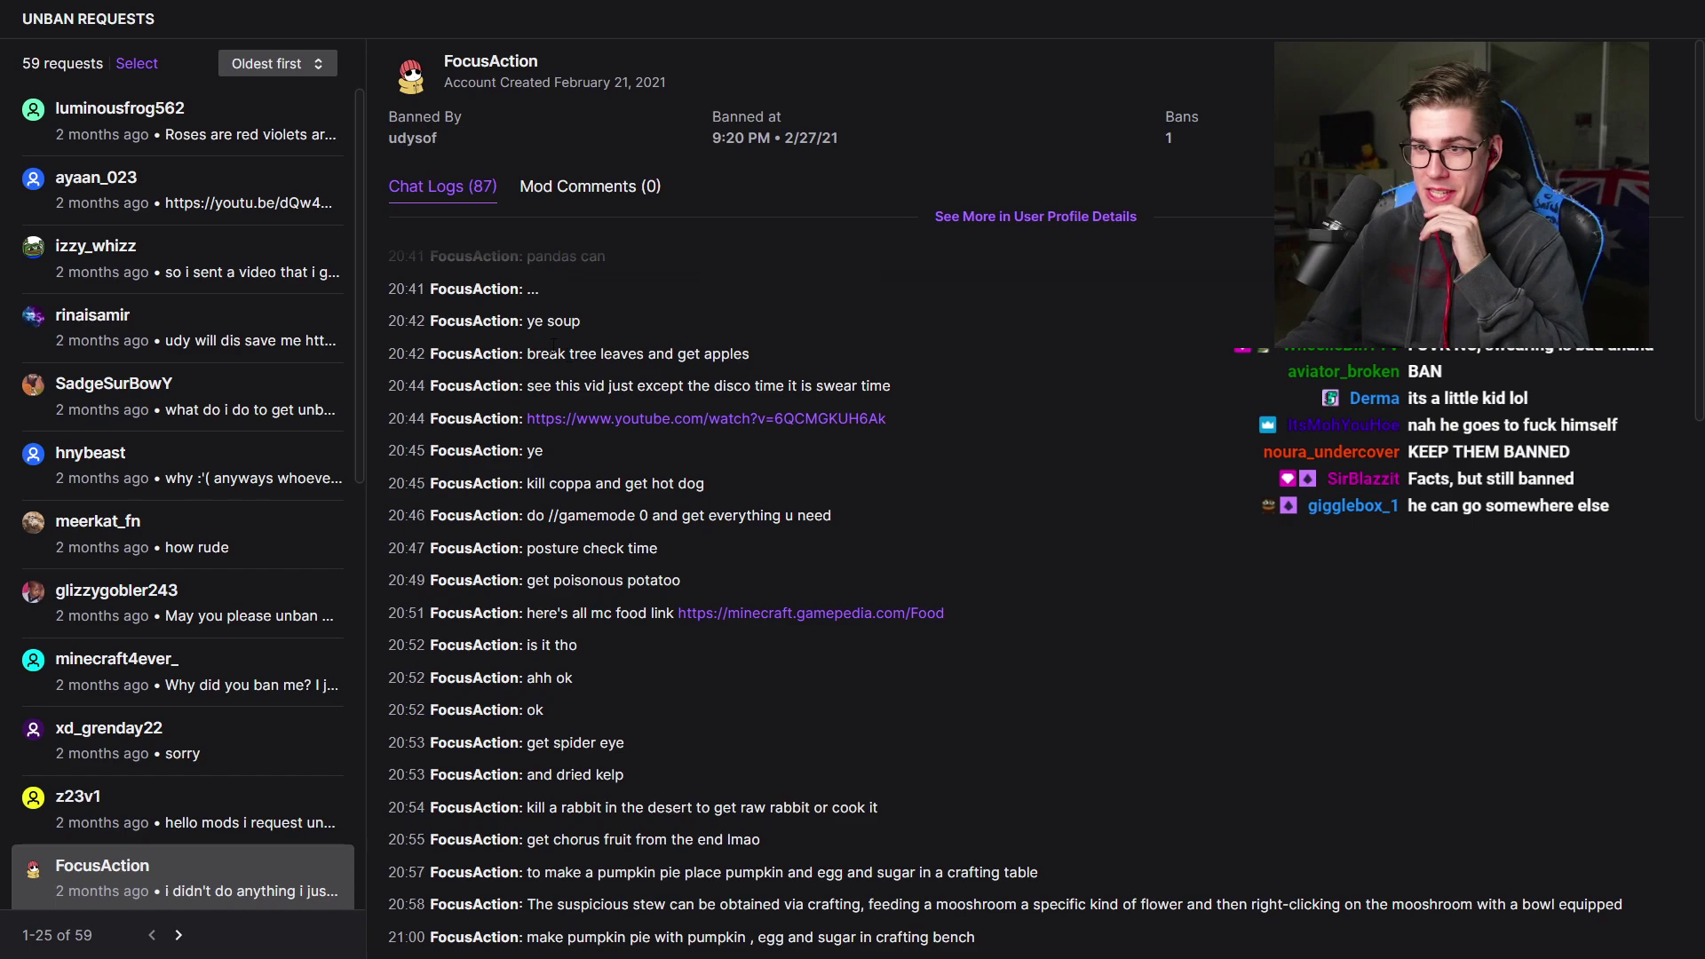
pyautogui.scroll(-10, 764, 350)
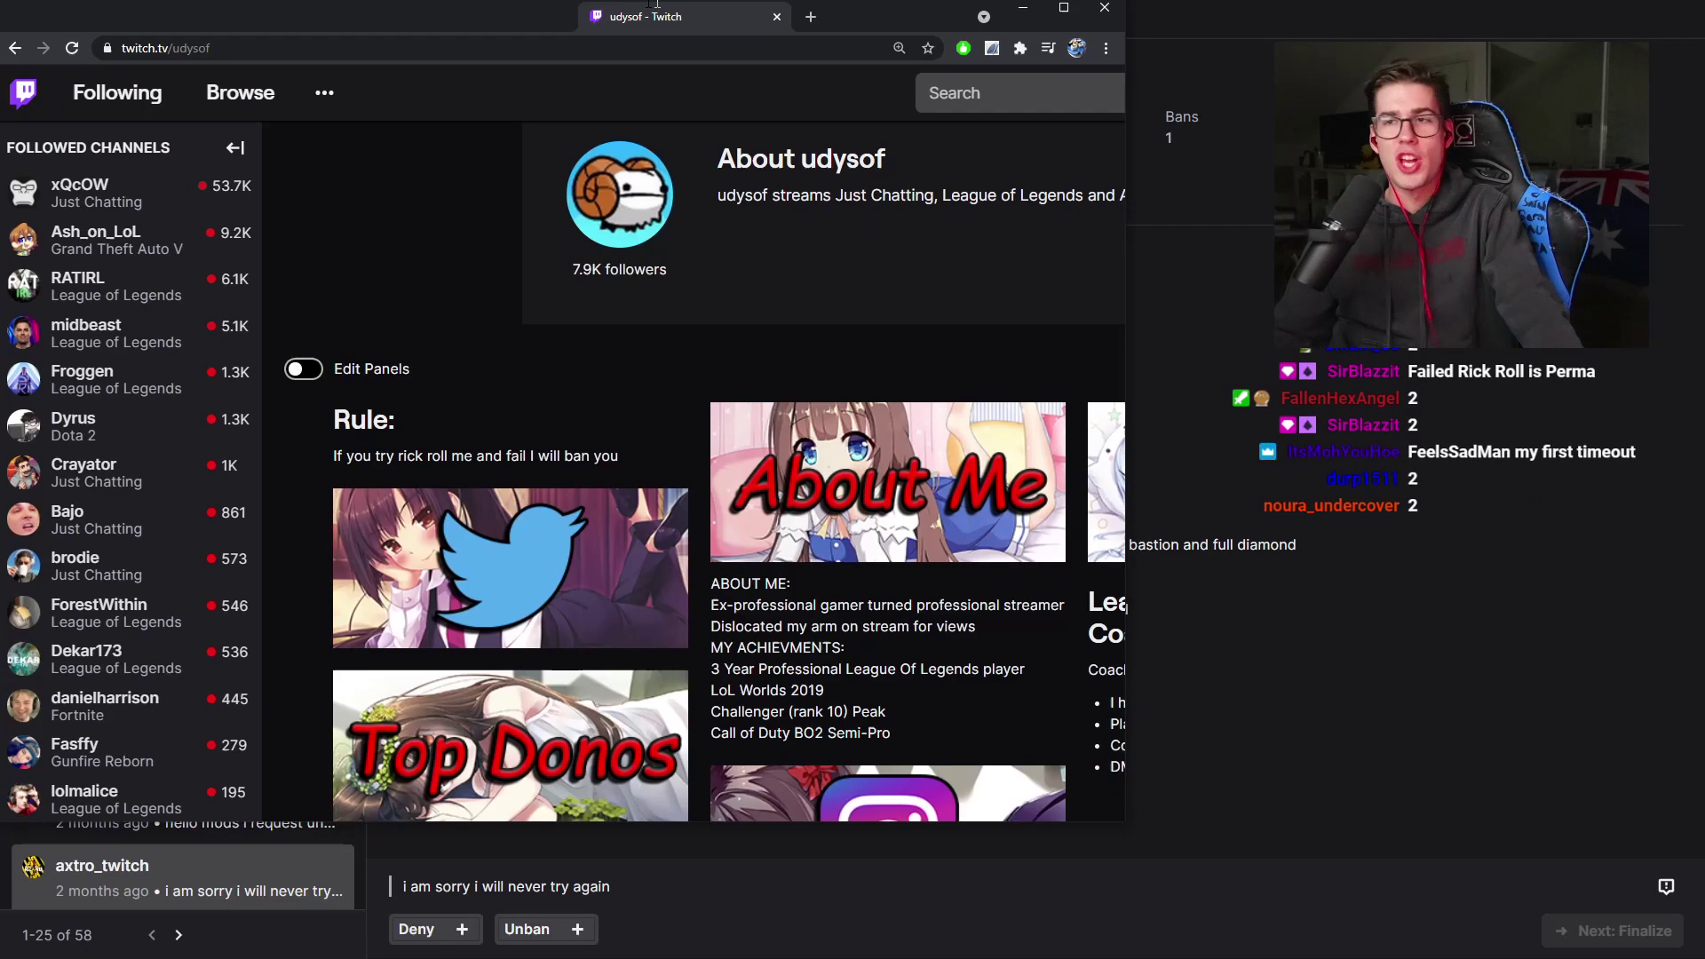
pyautogui.scroll(-3, 682, 340)
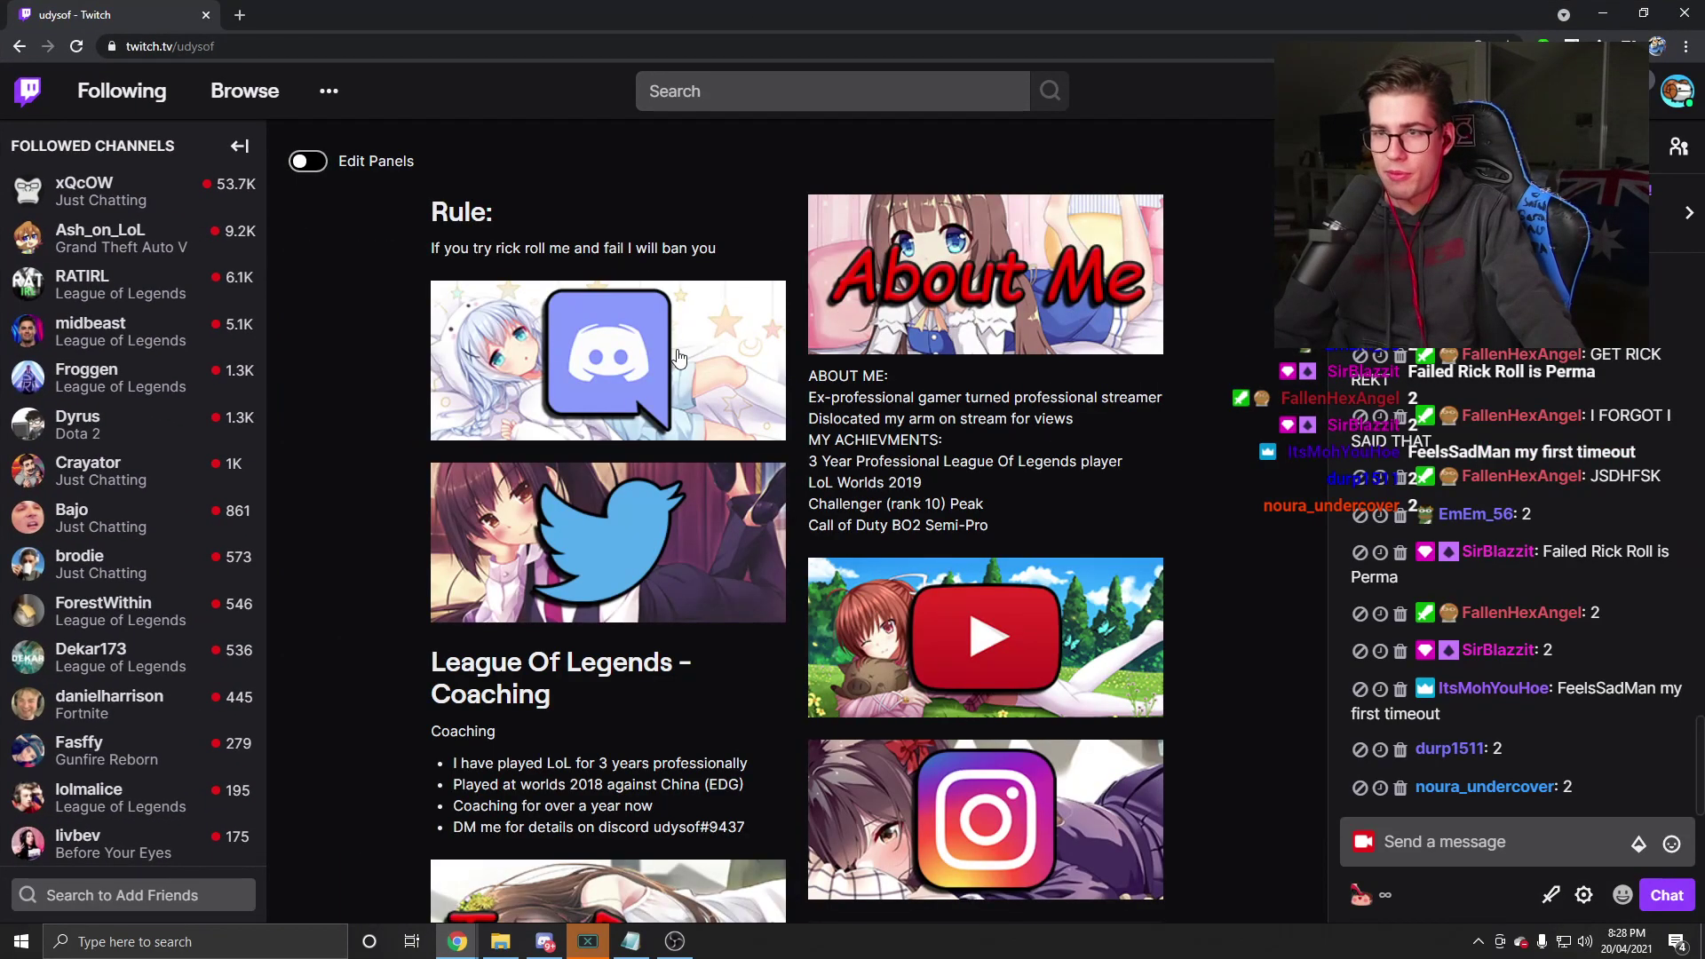
pyautogui.moveTo(431, 210); pyautogui.dragTo(727, 256)
pyautogui.click(727, 256)
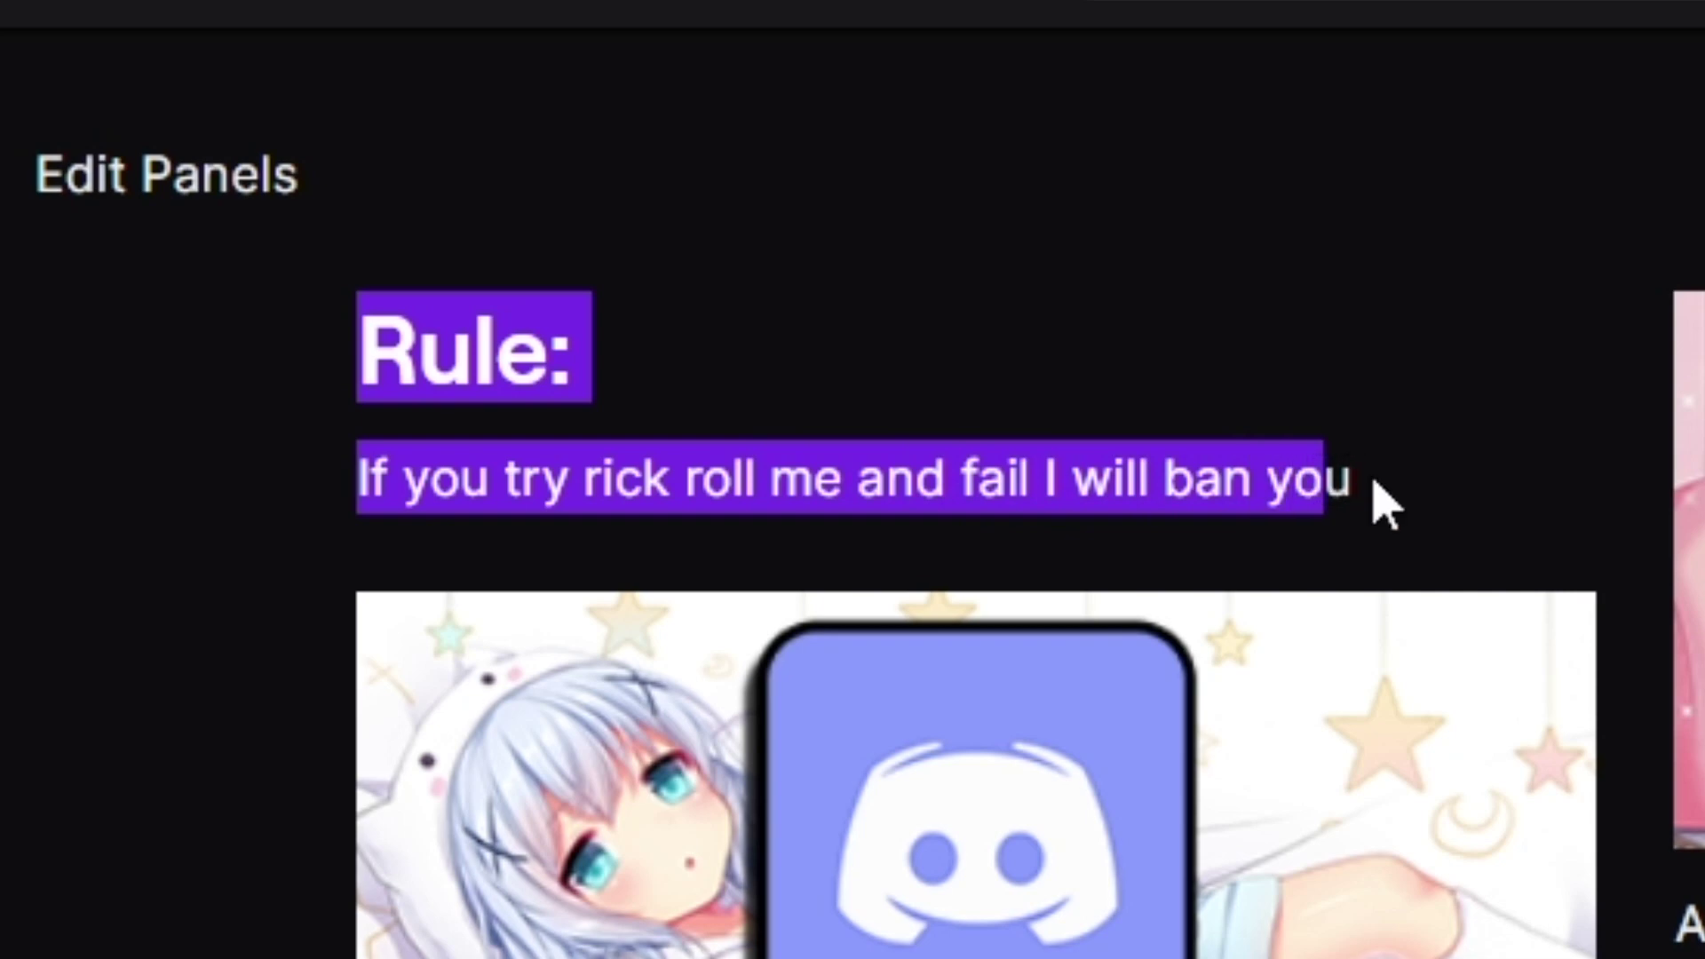
pyautogui.moveTo(1380, 506); pyautogui.dragTo(357, 484)
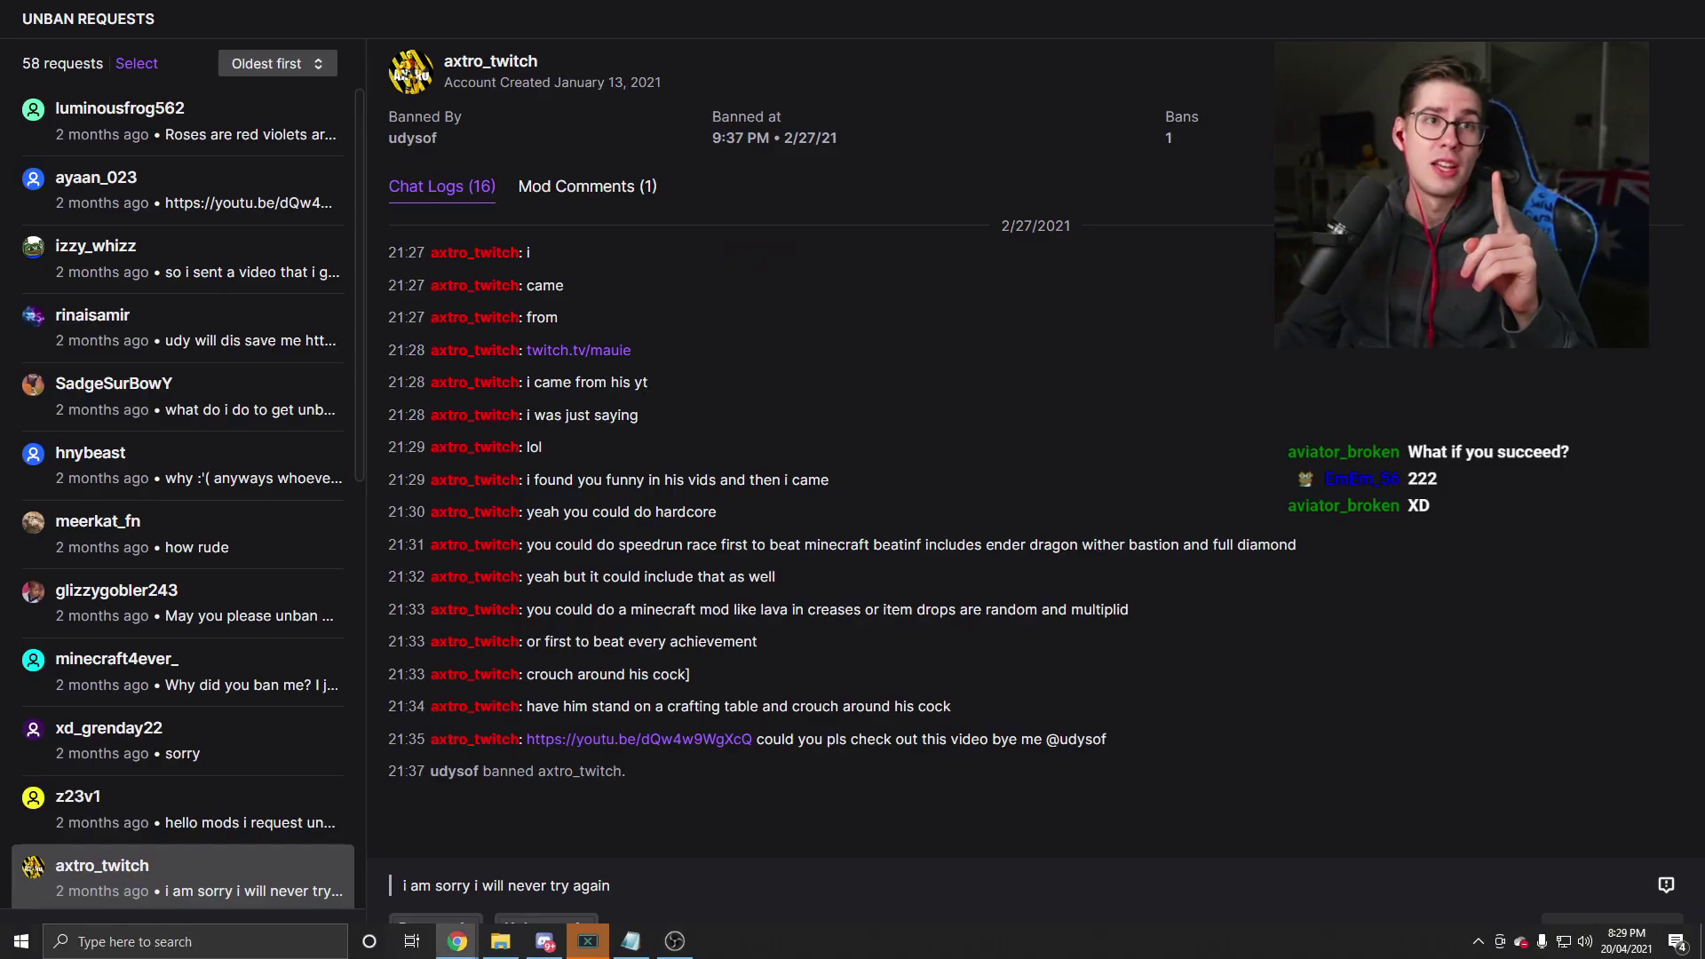
pyautogui.hotkey('alt', 'Tab')
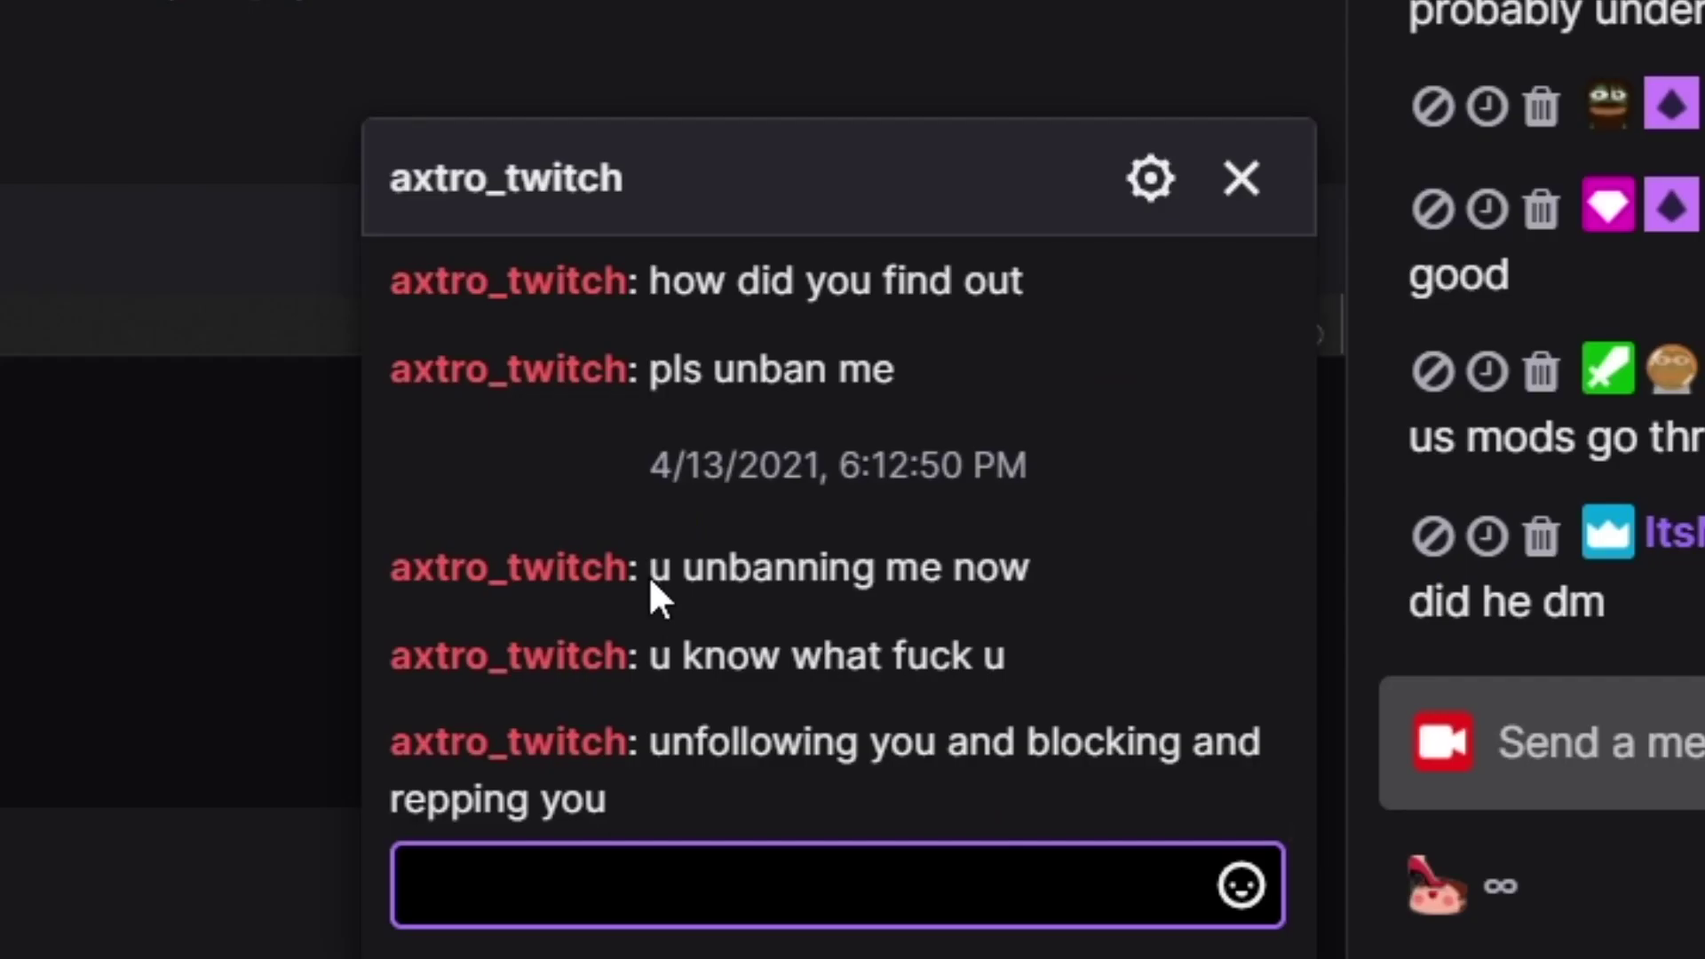
pyautogui.moveTo(1068, 777); pyautogui.dragTo(1214, 778)
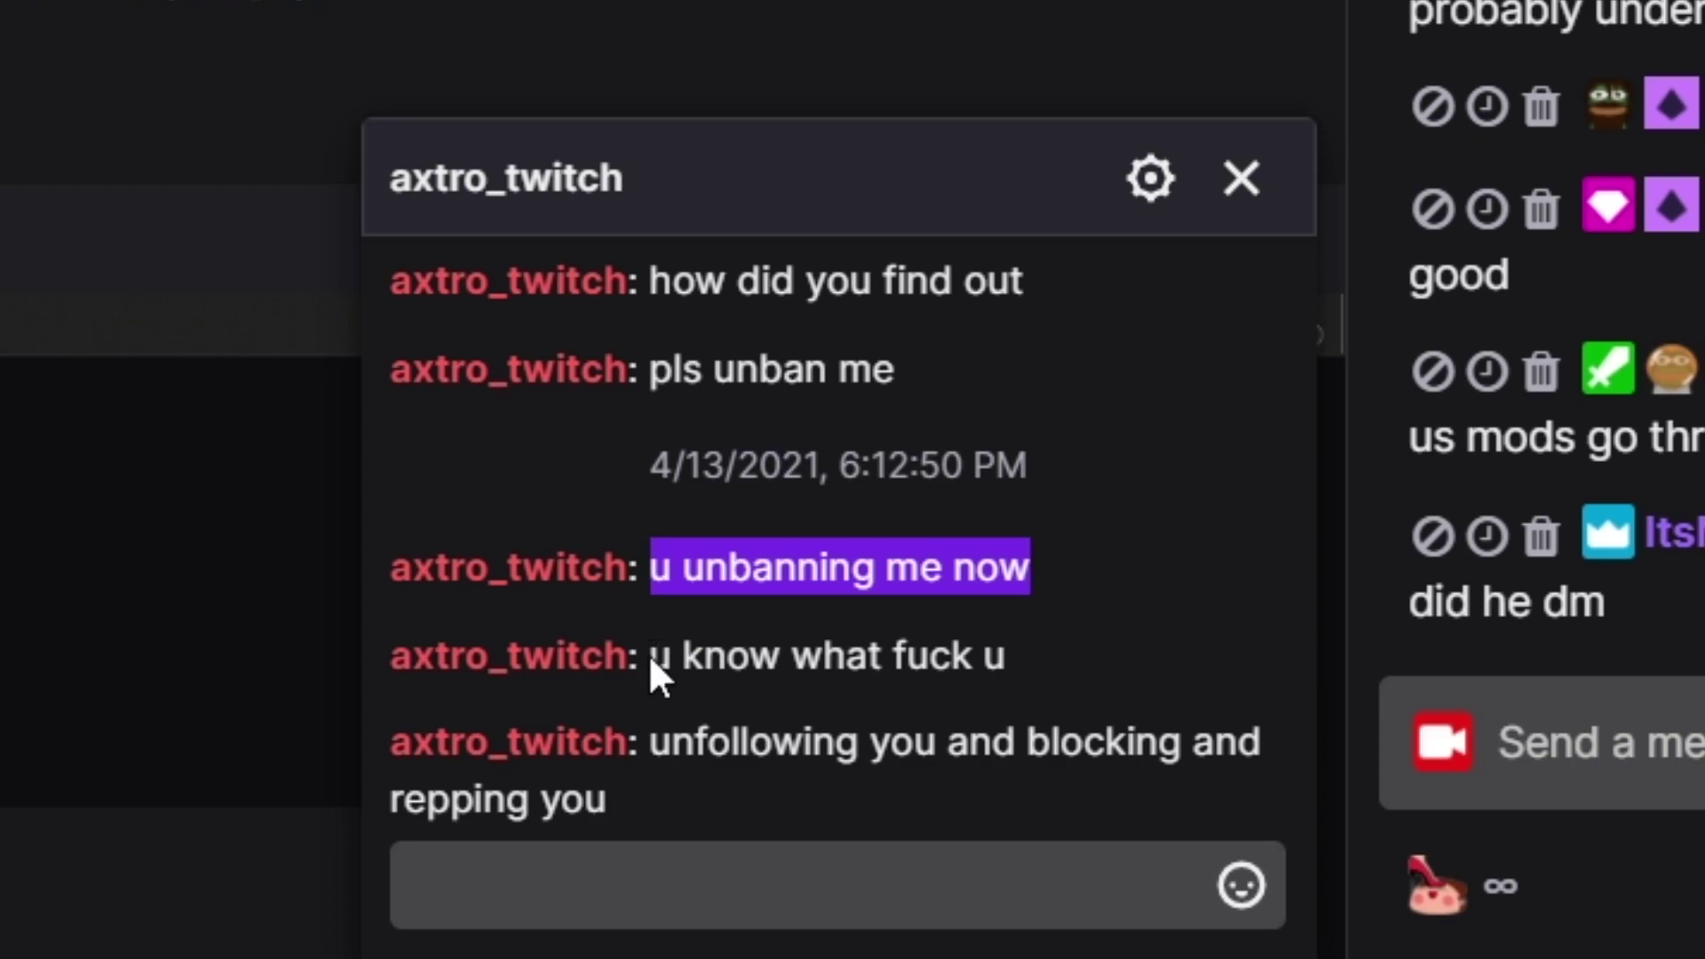
pyautogui.moveTo(648, 653); pyautogui.dragTo(1009, 651)
pyautogui.moveTo(692, 750); pyautogui.dragTo(1245, 739)
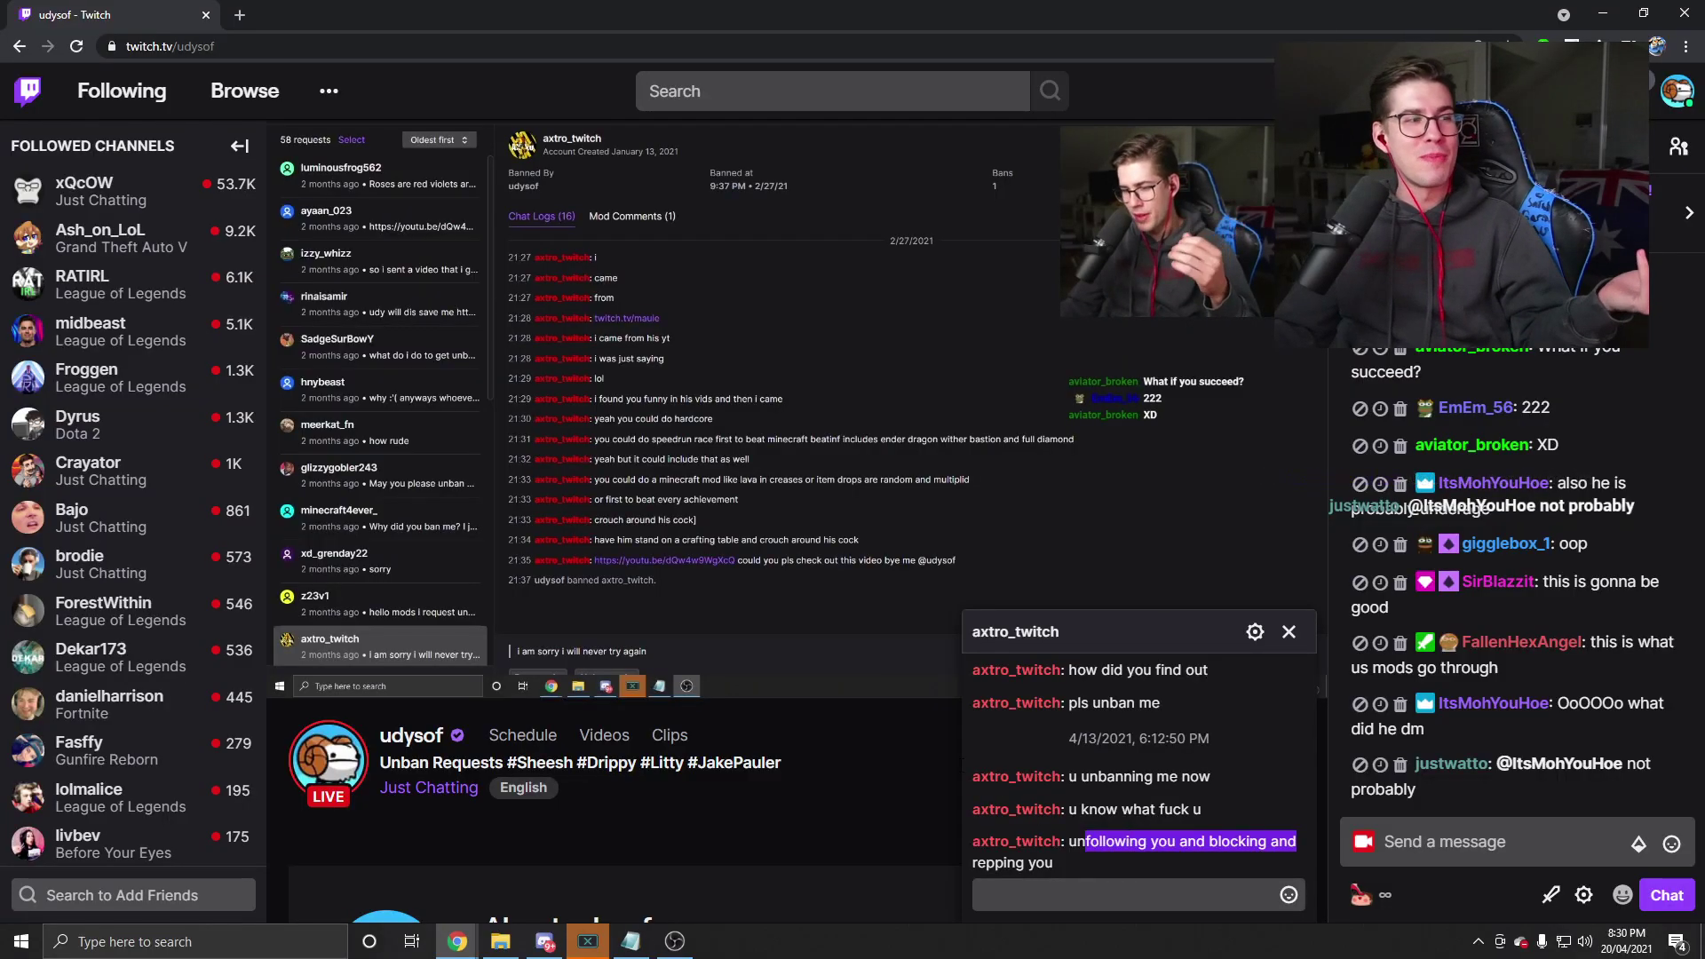
pyautogui.click(294, 669)
pyautogui.click(1109, 863)
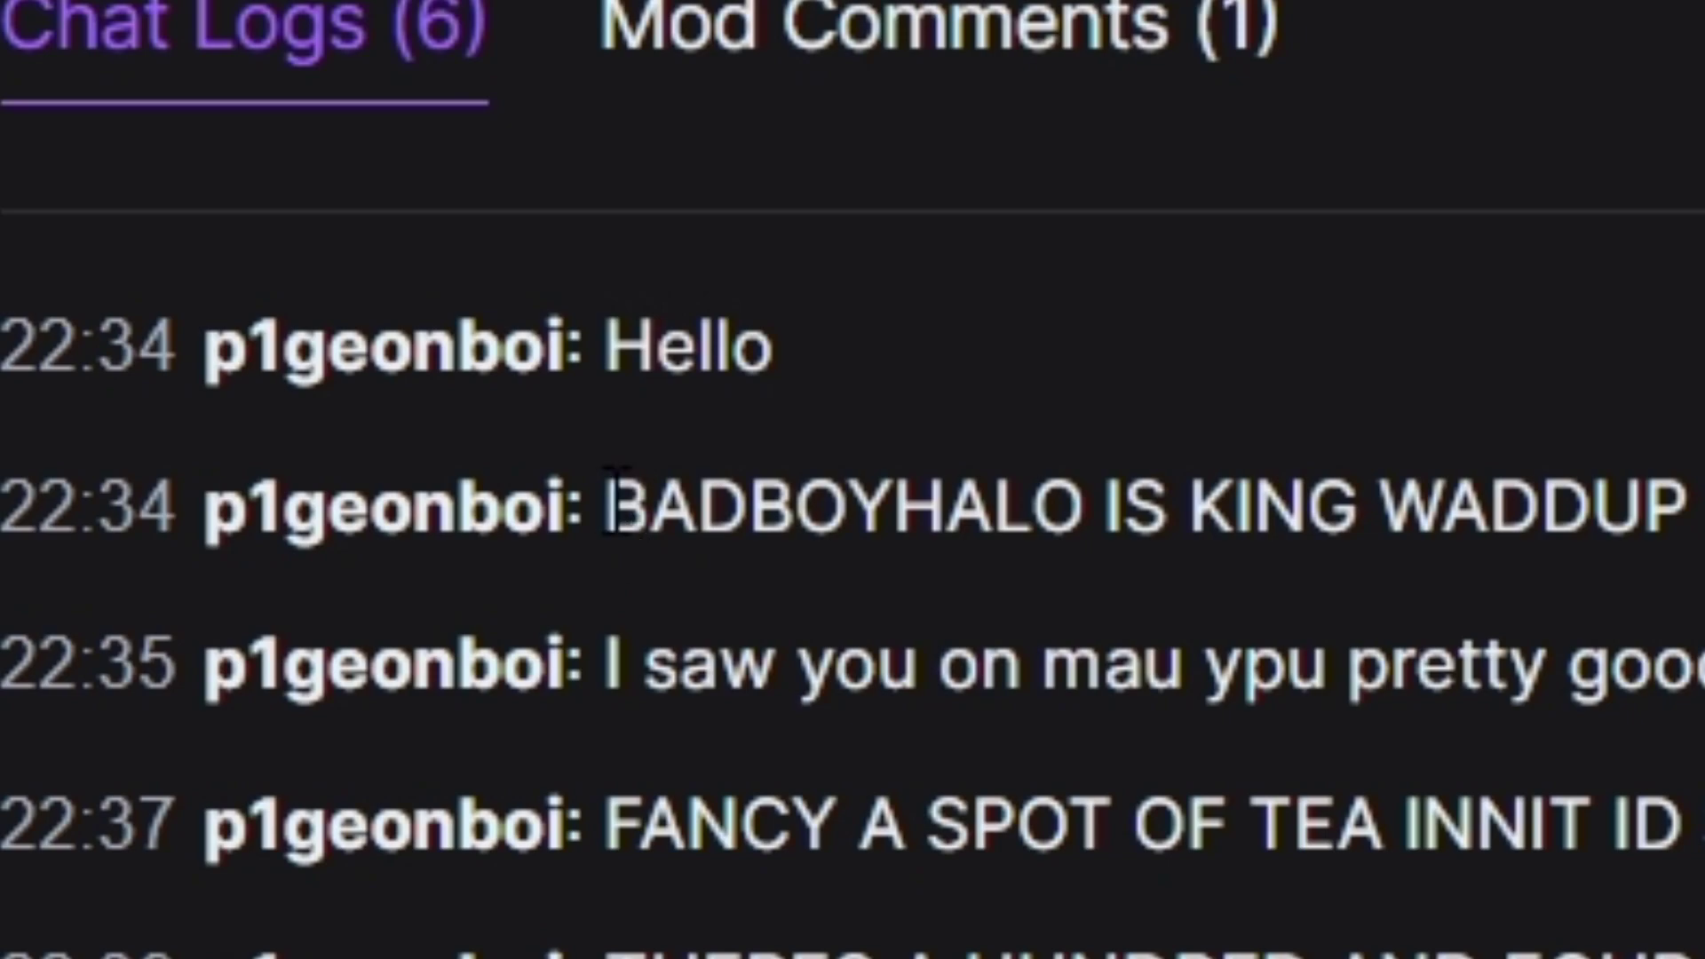
# Step: Read the BADBOYHALO and 22:35 compliment messages and the 'Phineas and ferb' appeal
pyautogui.moveTo(613, 502); pyautogui.dragTo(1689, 503)
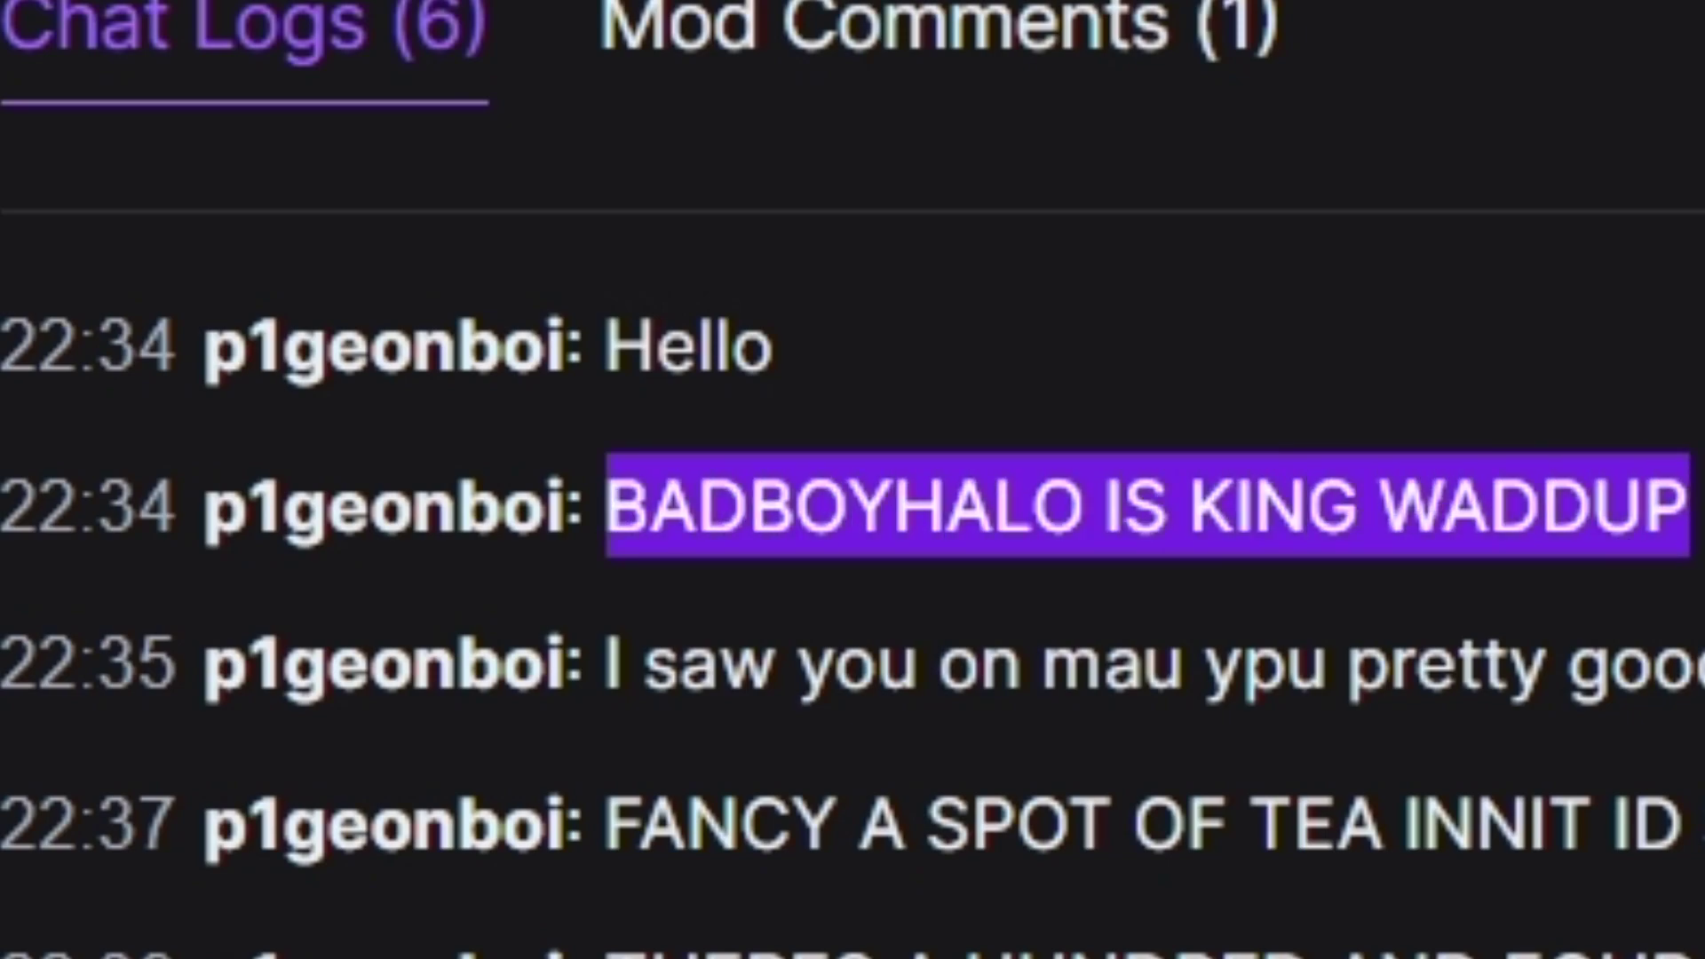
pyautogui.moveTo(1700, 664); pyautogui.dragTo(626, 664)
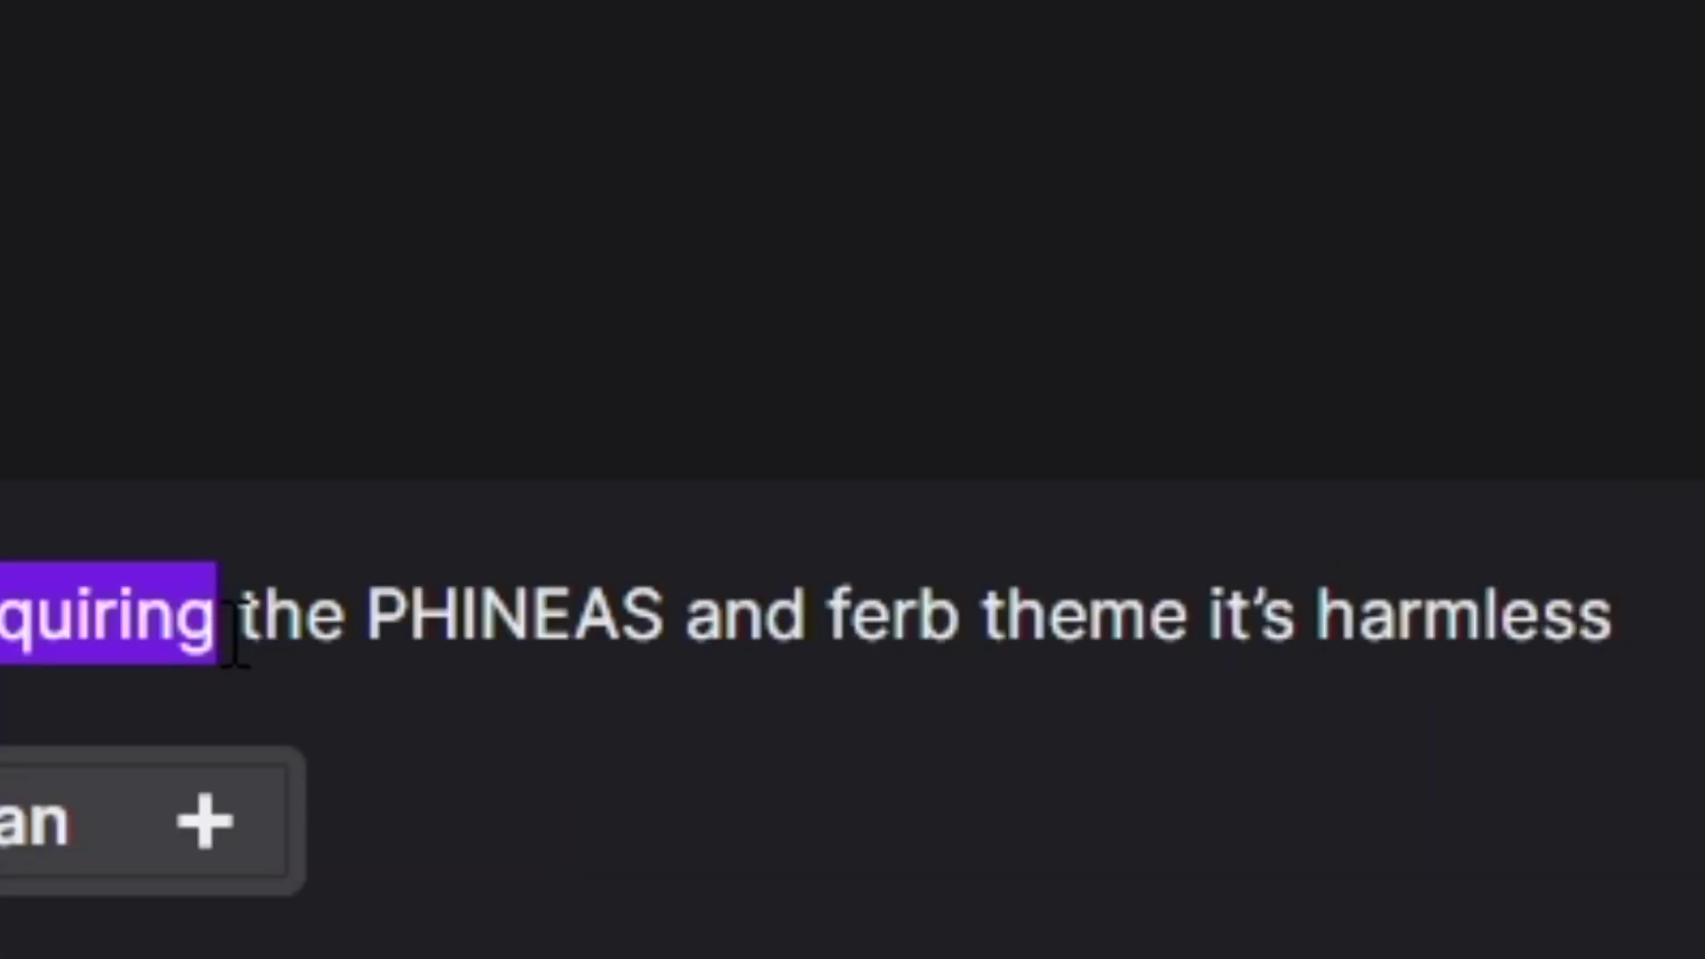
pyautogui.moveTo(353, 613); pyautogui.dragTo(1660, 669)
pyautogui.click(1644, 669)
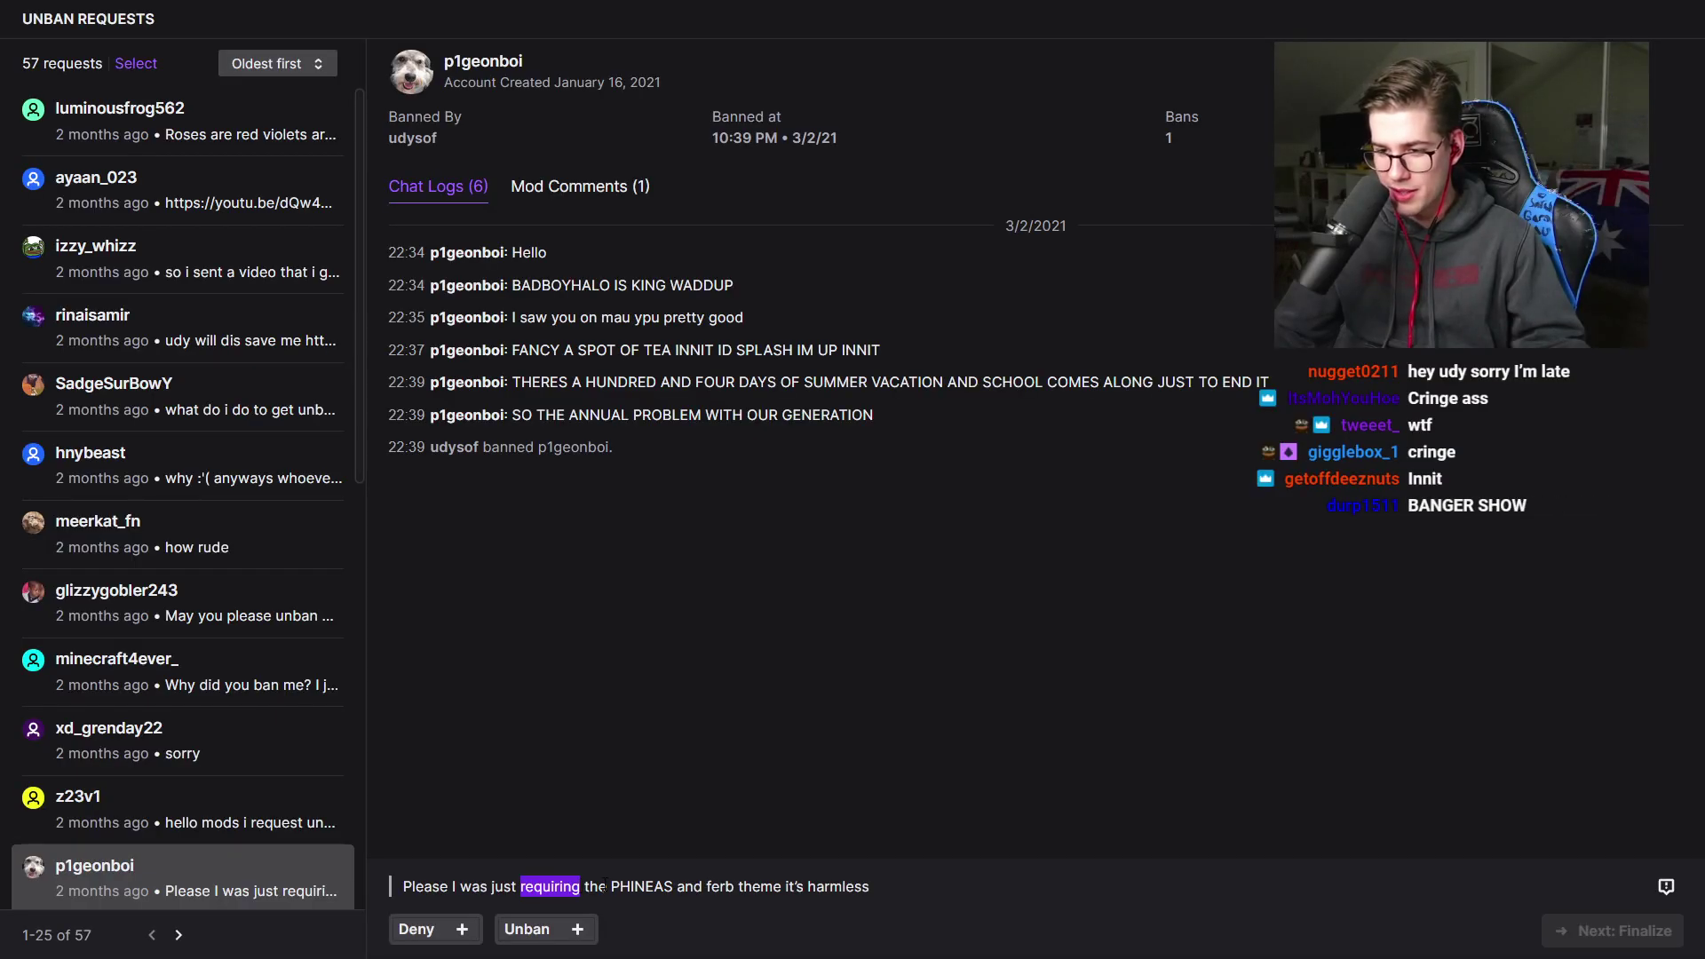
pyautogui.click(591, 886)
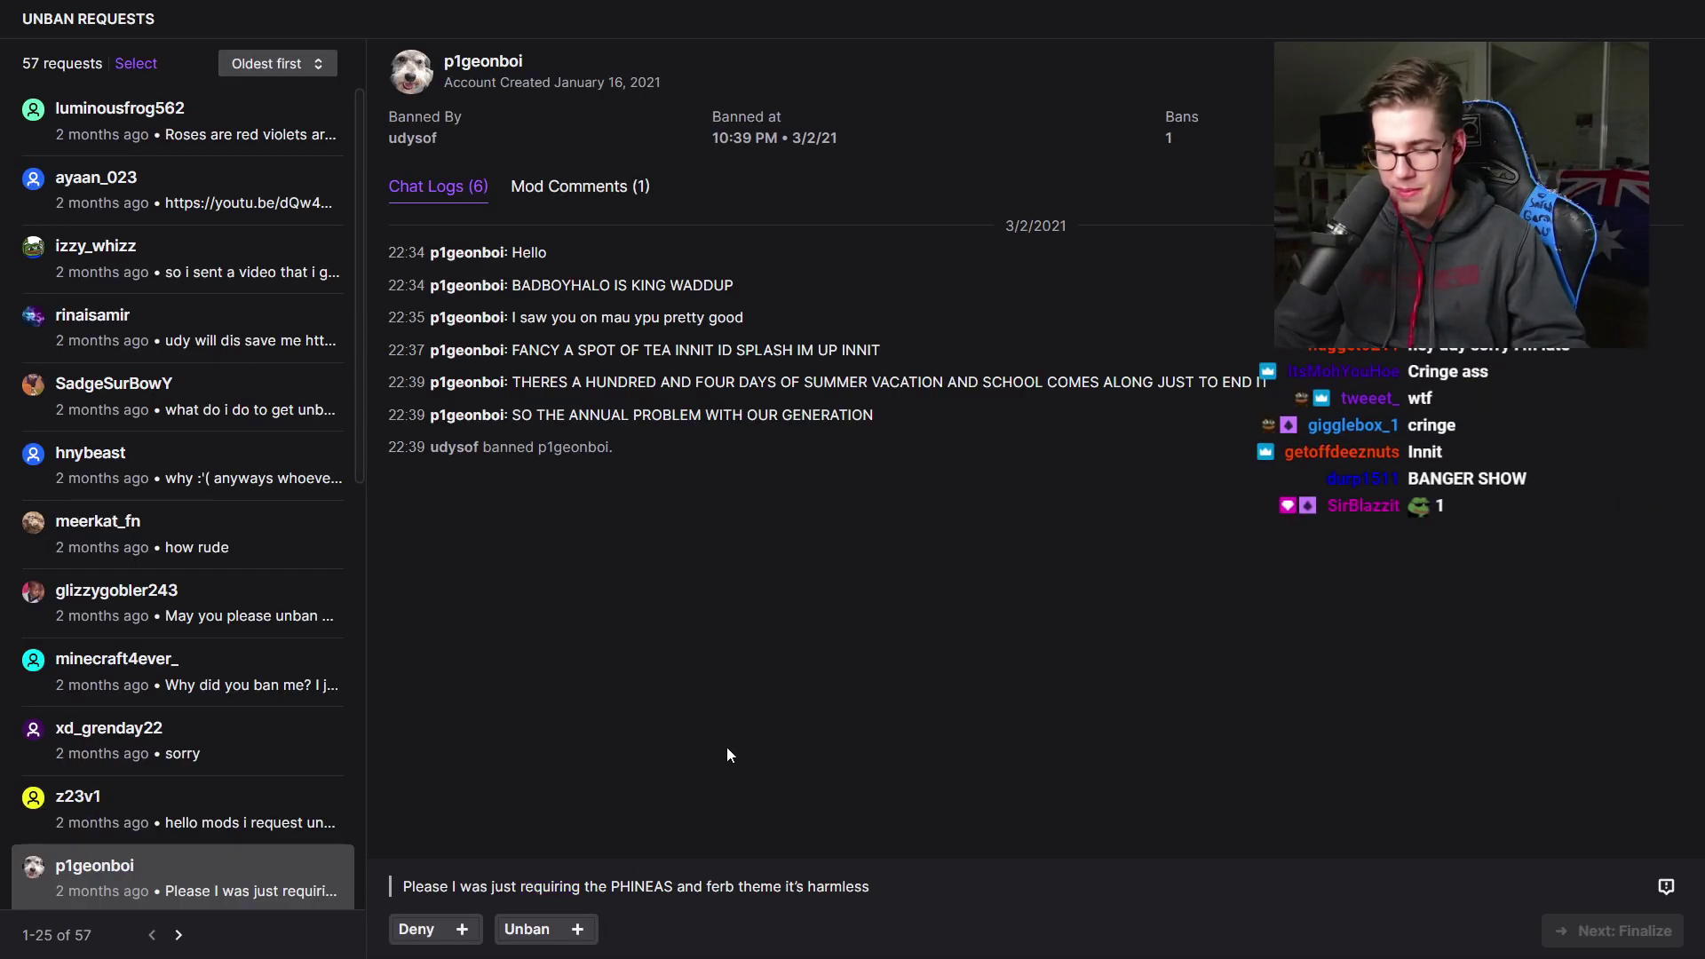
# Step: Recheck the summer vacation and SPLASH IM UP INNIT messages, then start the unban
pyautogui.moveTo(517, 382); pyautogui.dragTo(946, 383)
pyautogui.moveTo(736, 349); pyautogui.dragTo(950, 353)
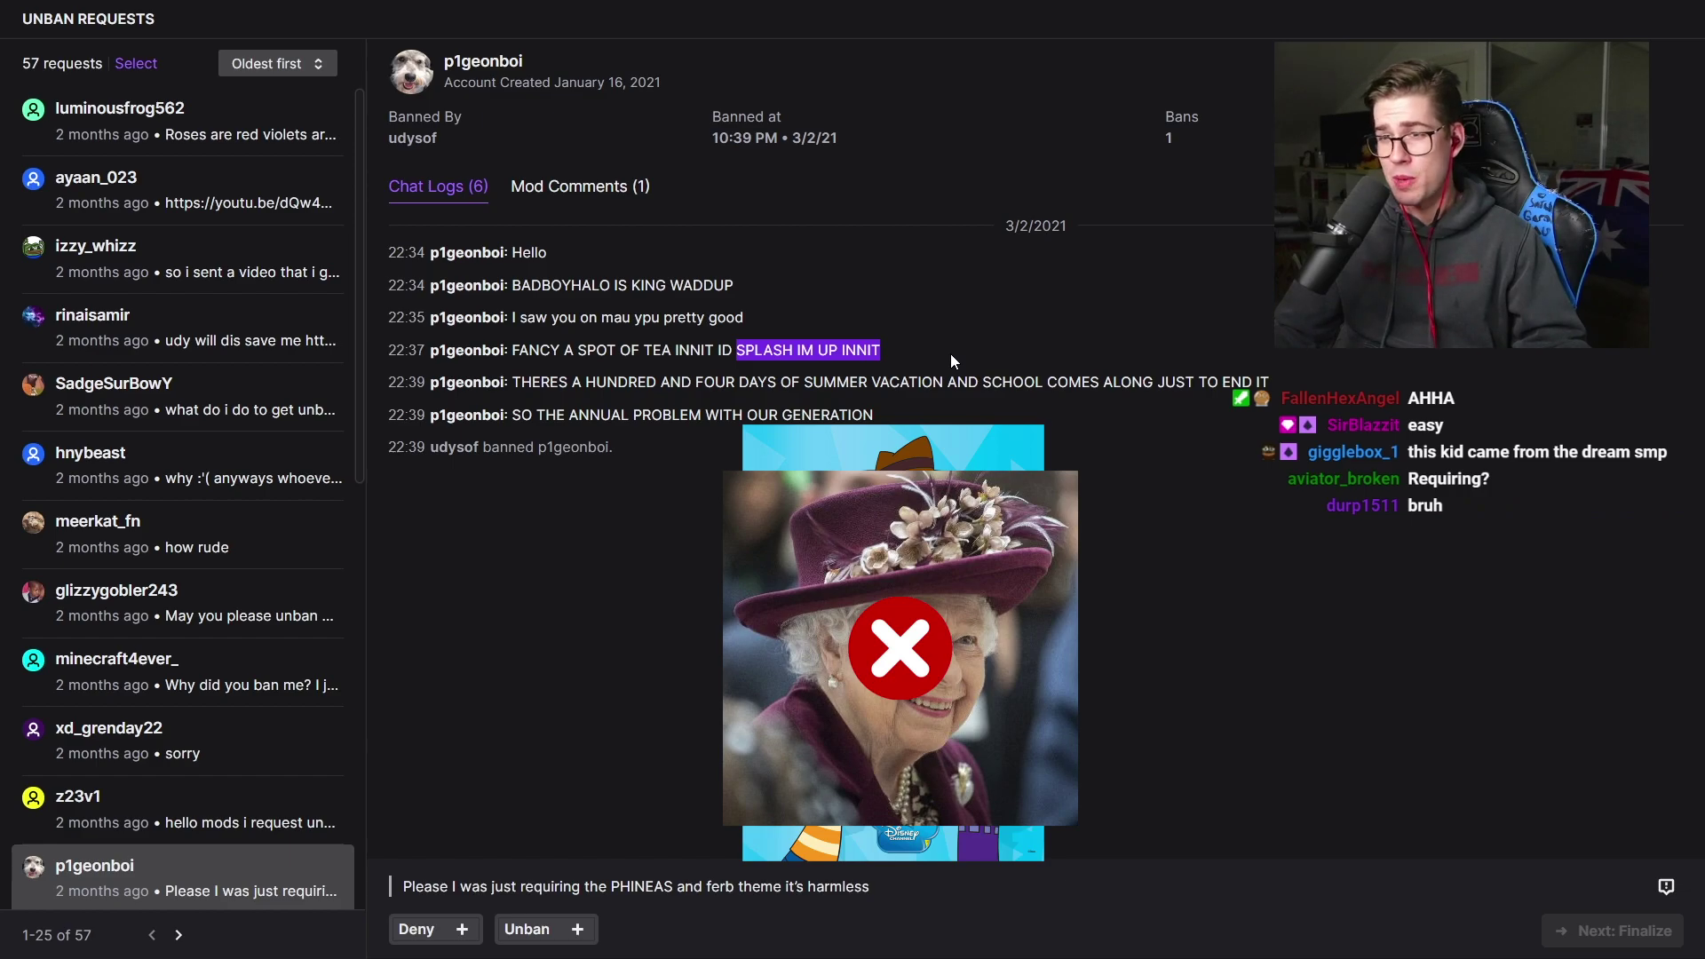
pyautogui.moveTo(512, 285); pyautogui.dragTo(747, 283)
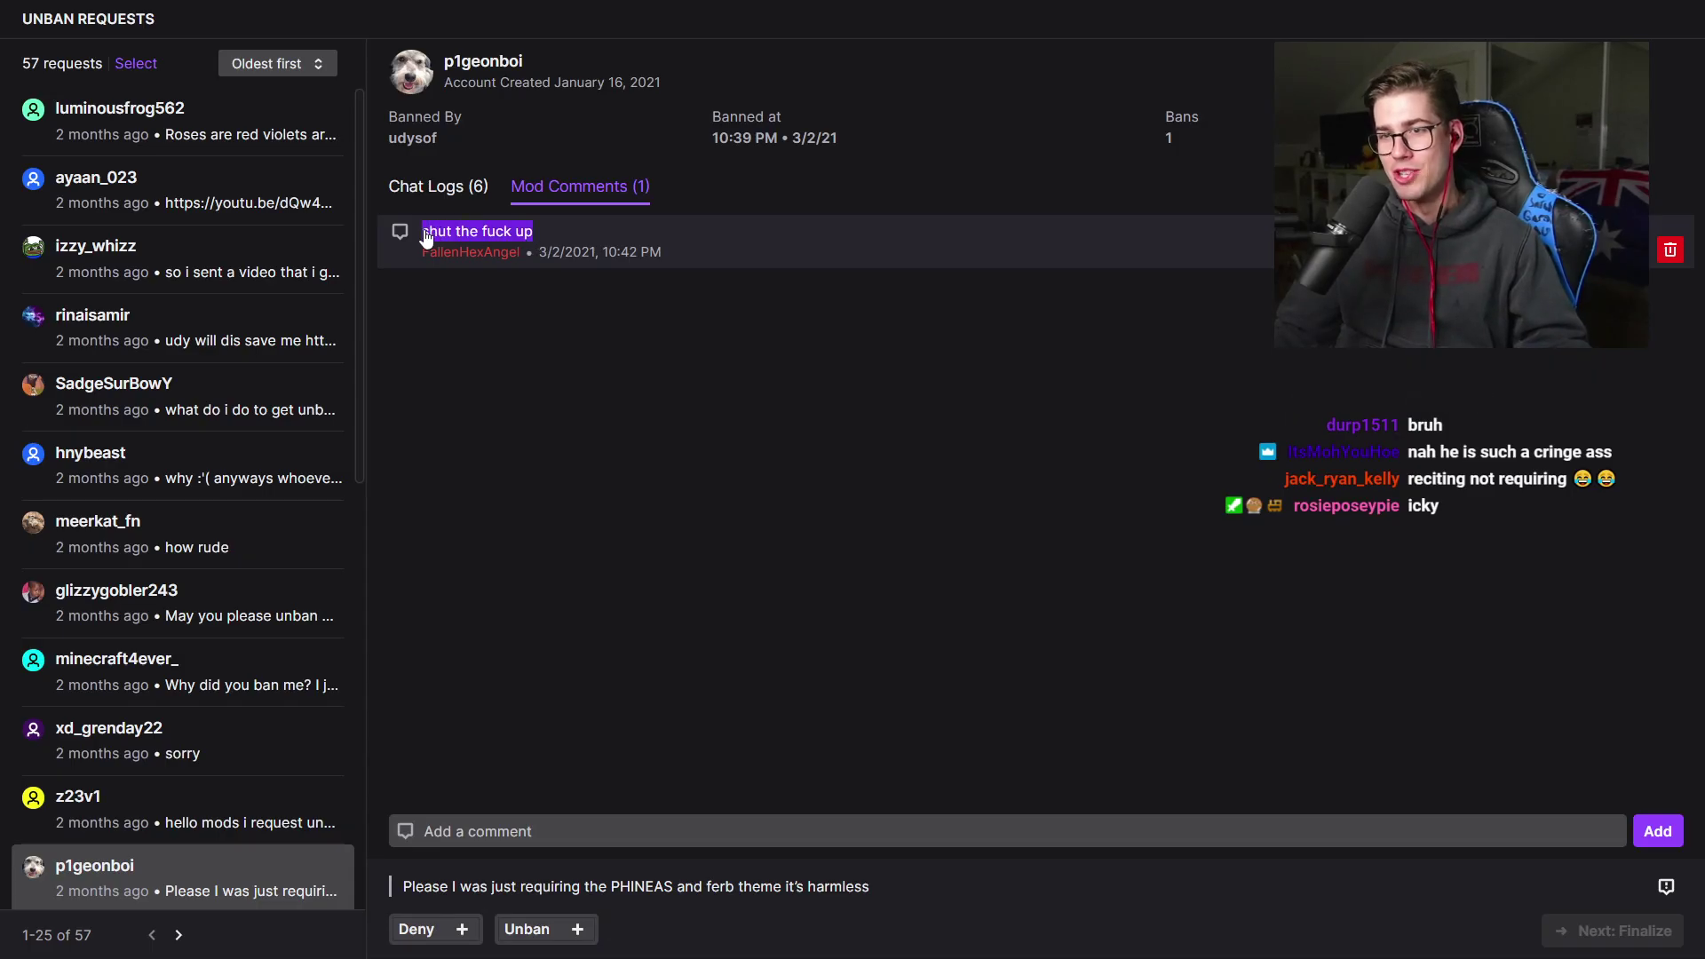
pyautogui.click(449, 204)
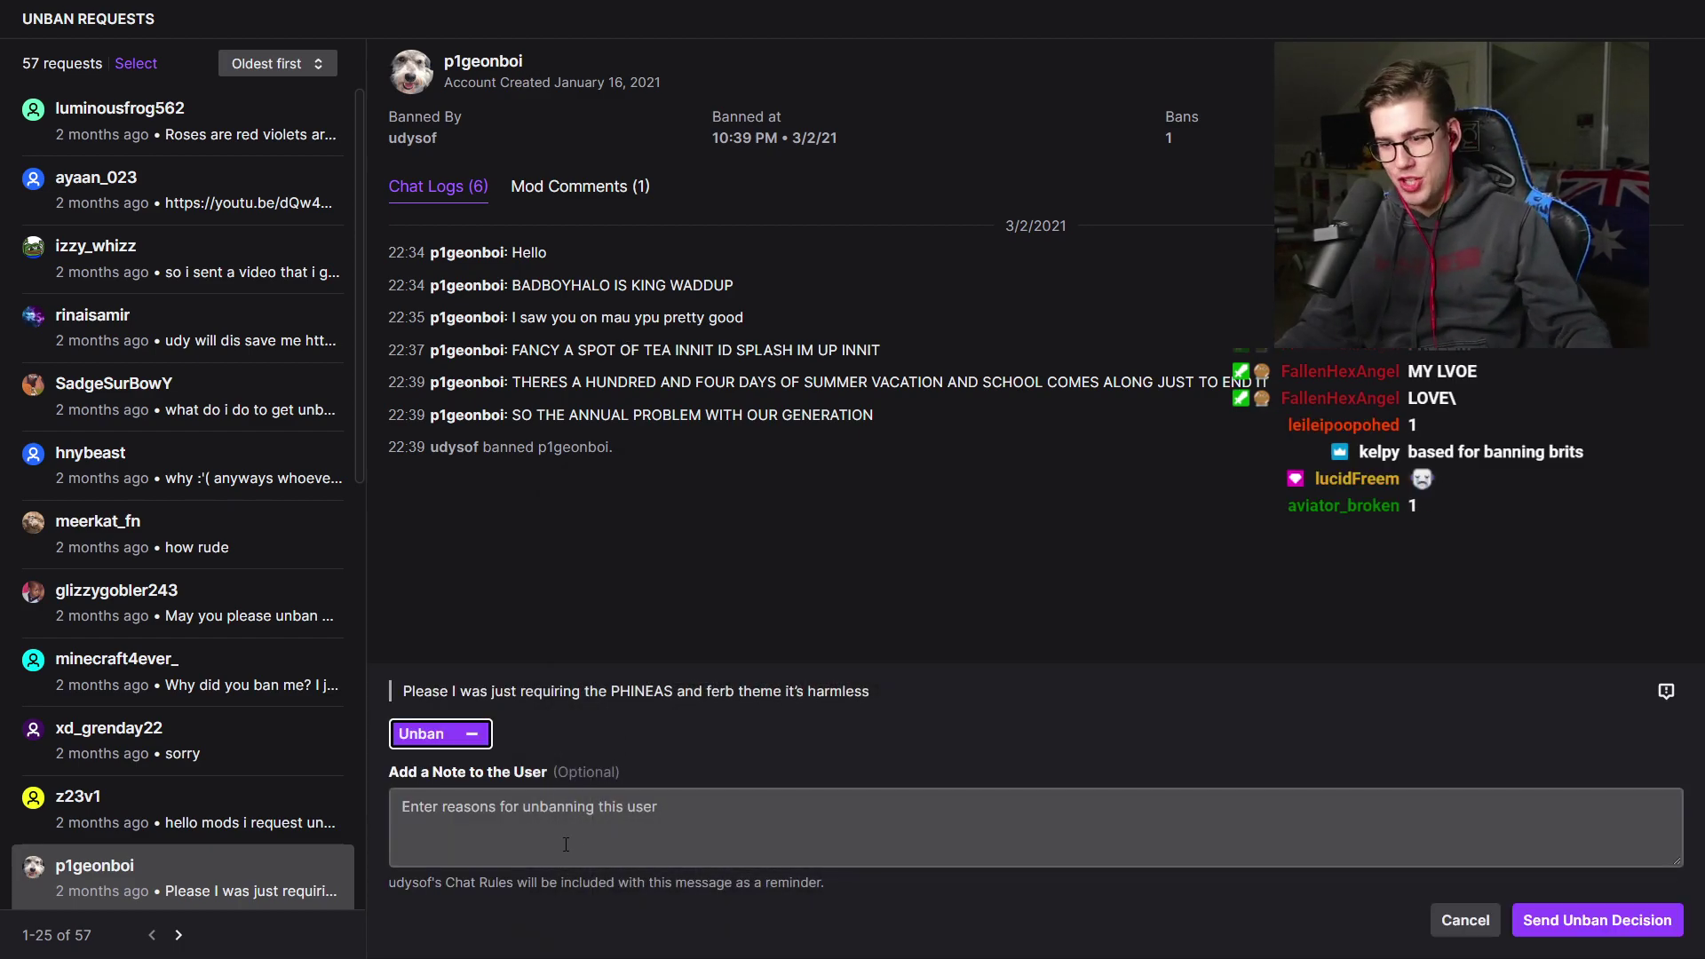
pyautogui.click(404, 806)
pyautogui.click(1533, 927)
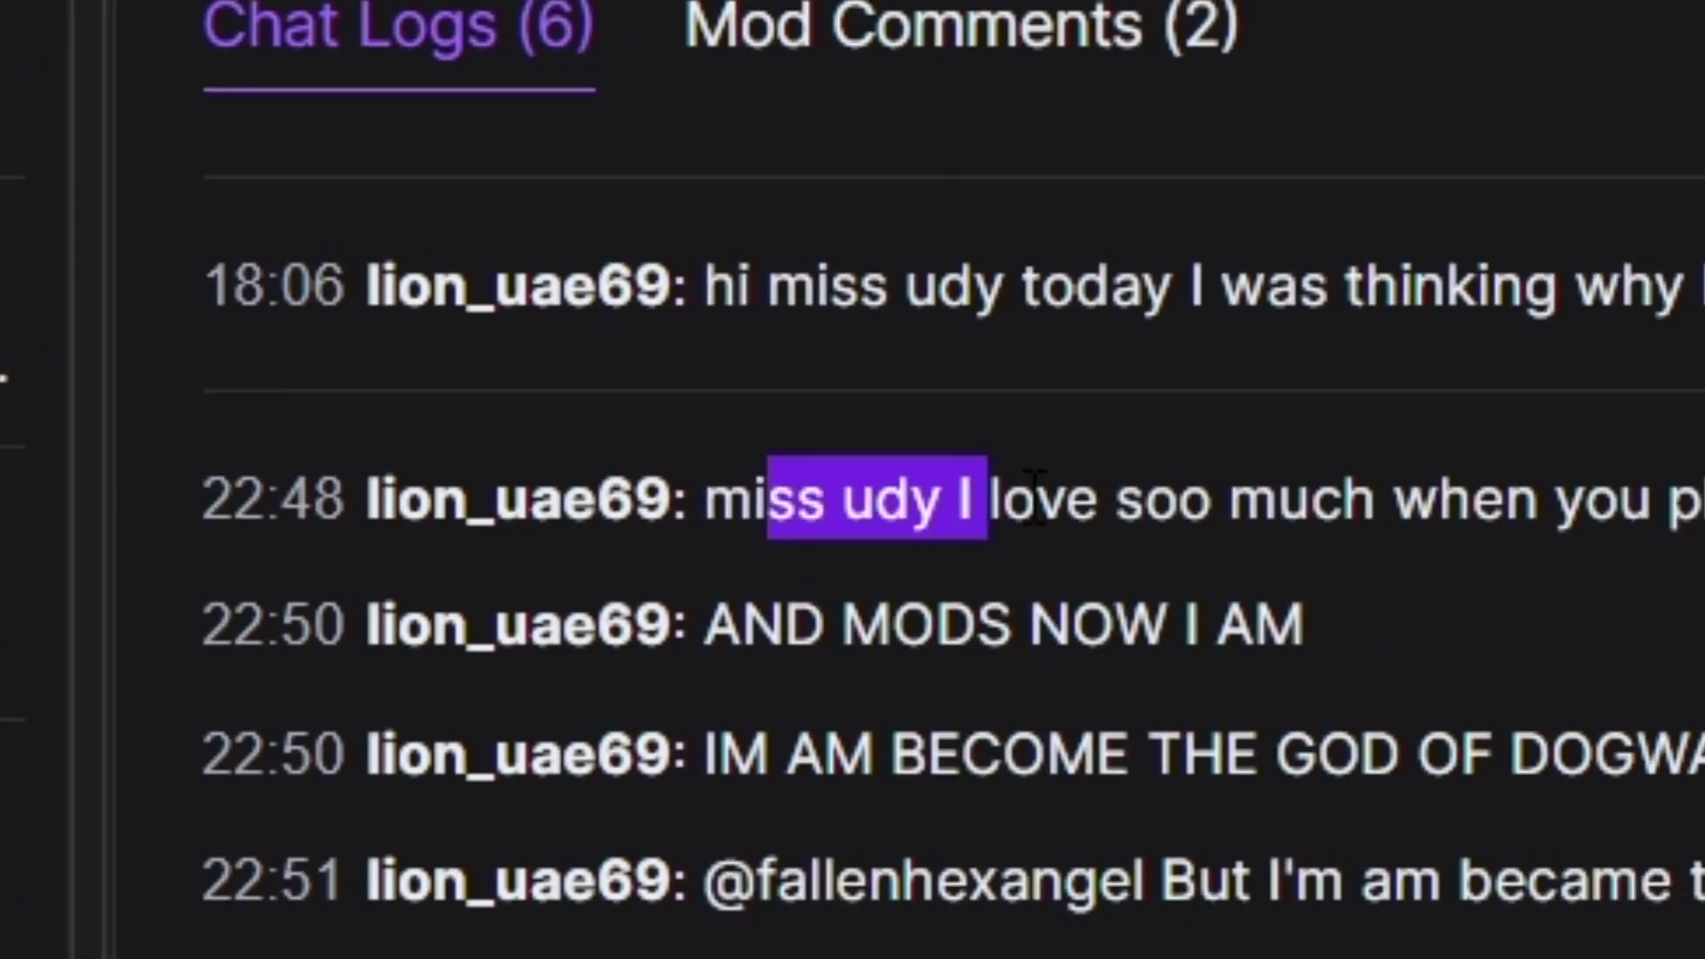
pyautogui.moveTo(990, 495); pyautogui.dragTo(1704, 544)
pyautogui.moveTo(1030, 581); pyautogui.dragTo(1487, 533)
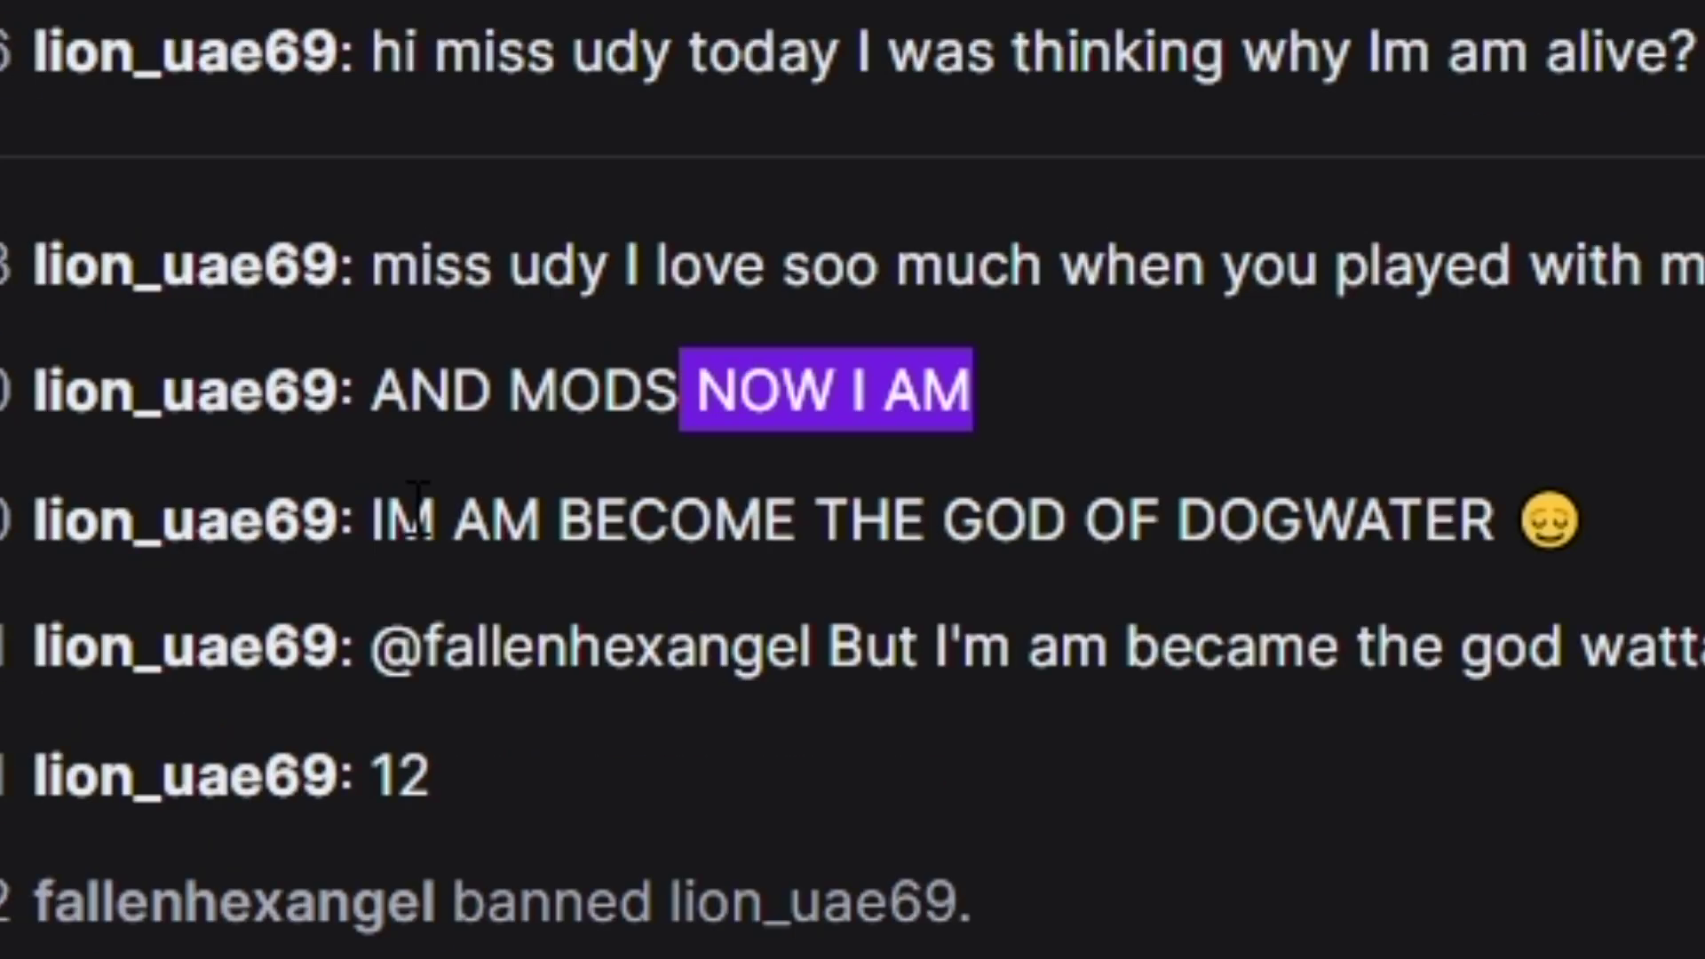
pyautogui.moveTo(407, 635); pyautogui.dragTo(1554, 498)
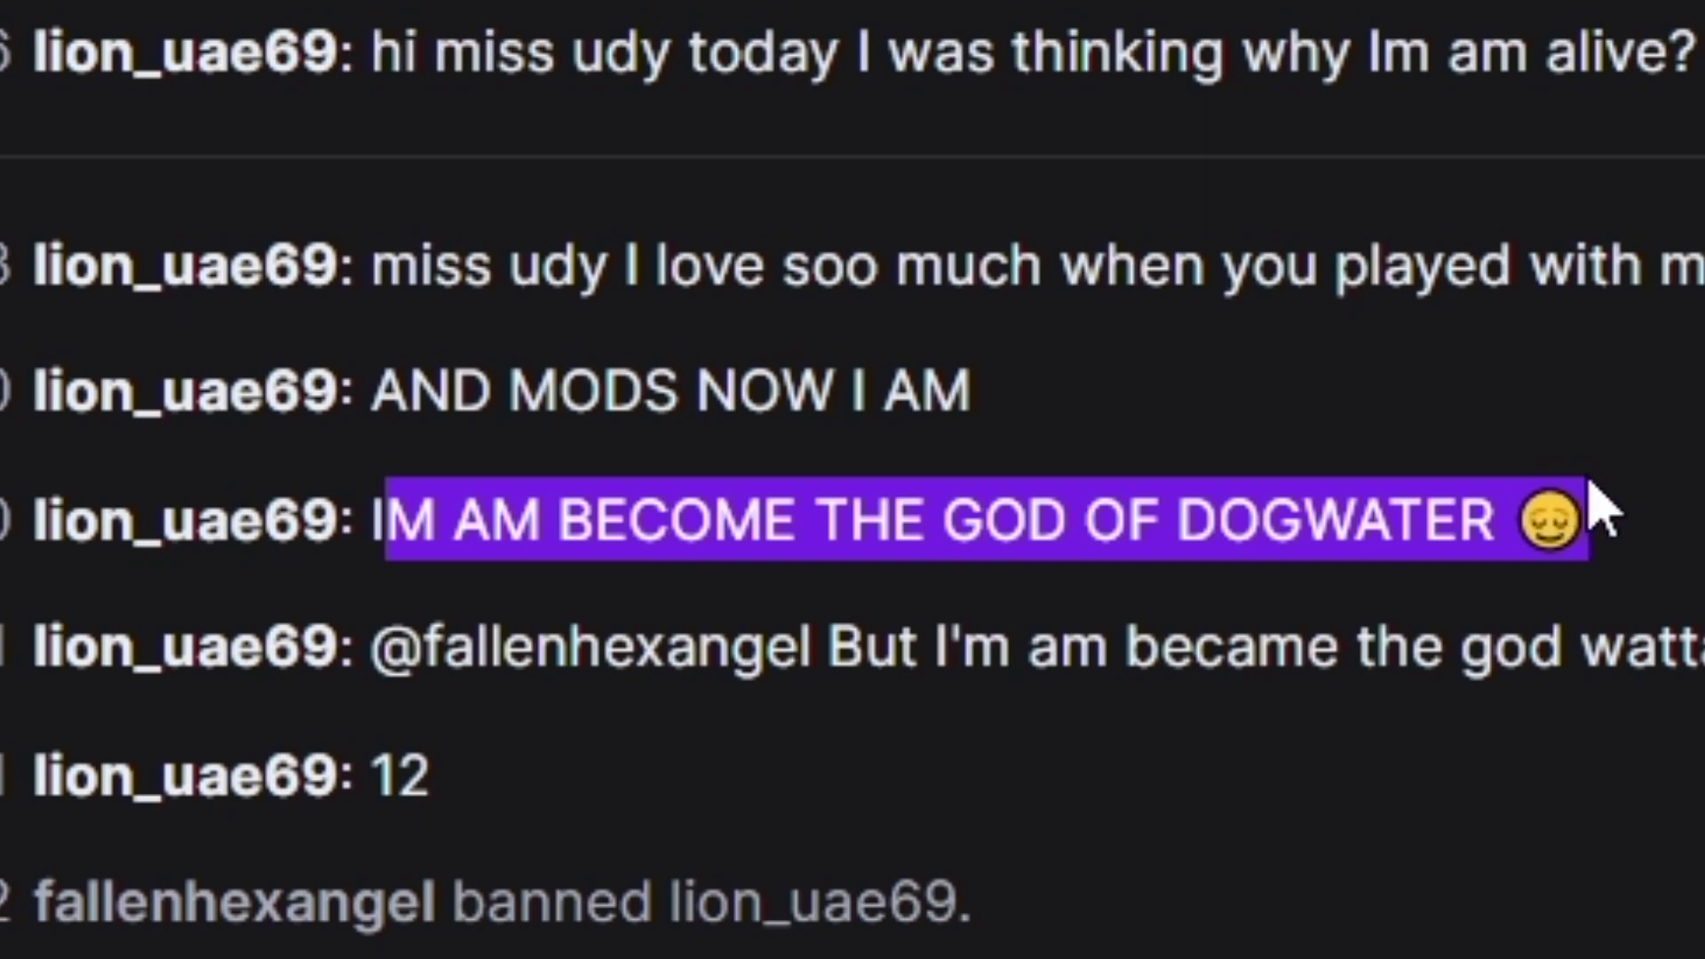
pyautogui.moveTo(830, 652); pyautogui.dragTo(1704, 696)
pyautogui.moveTo(431, 777); pyautogui.dragTo(369, 773)
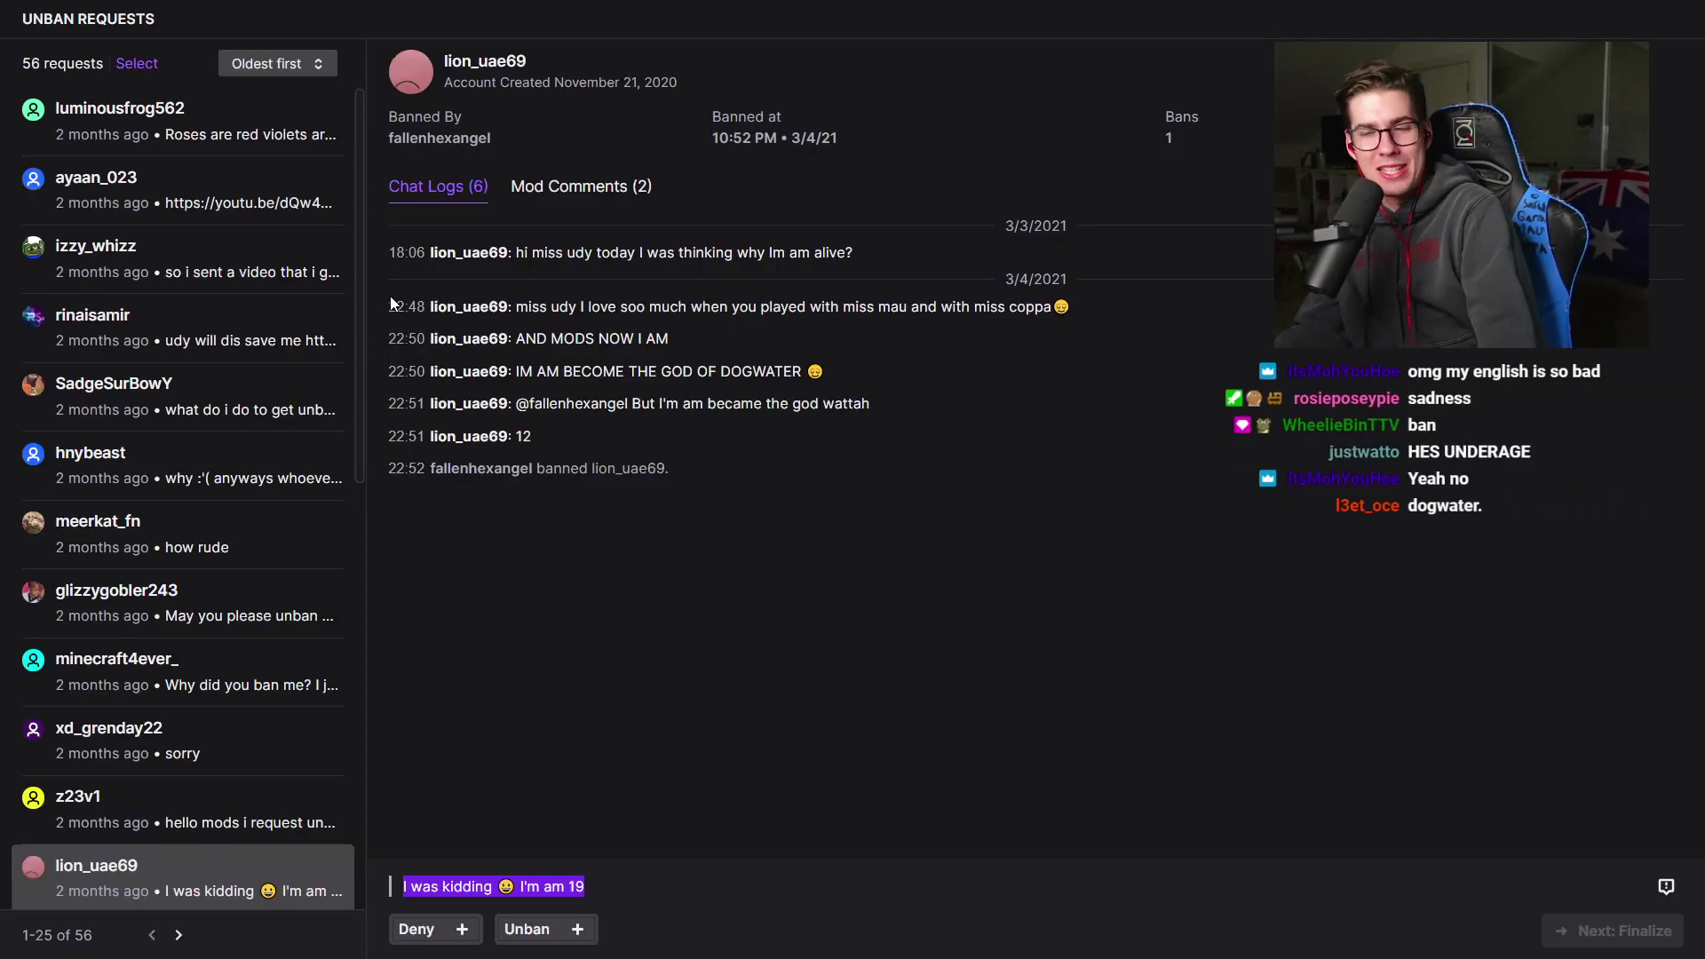
pyautogui.doubleClick(523, 436)
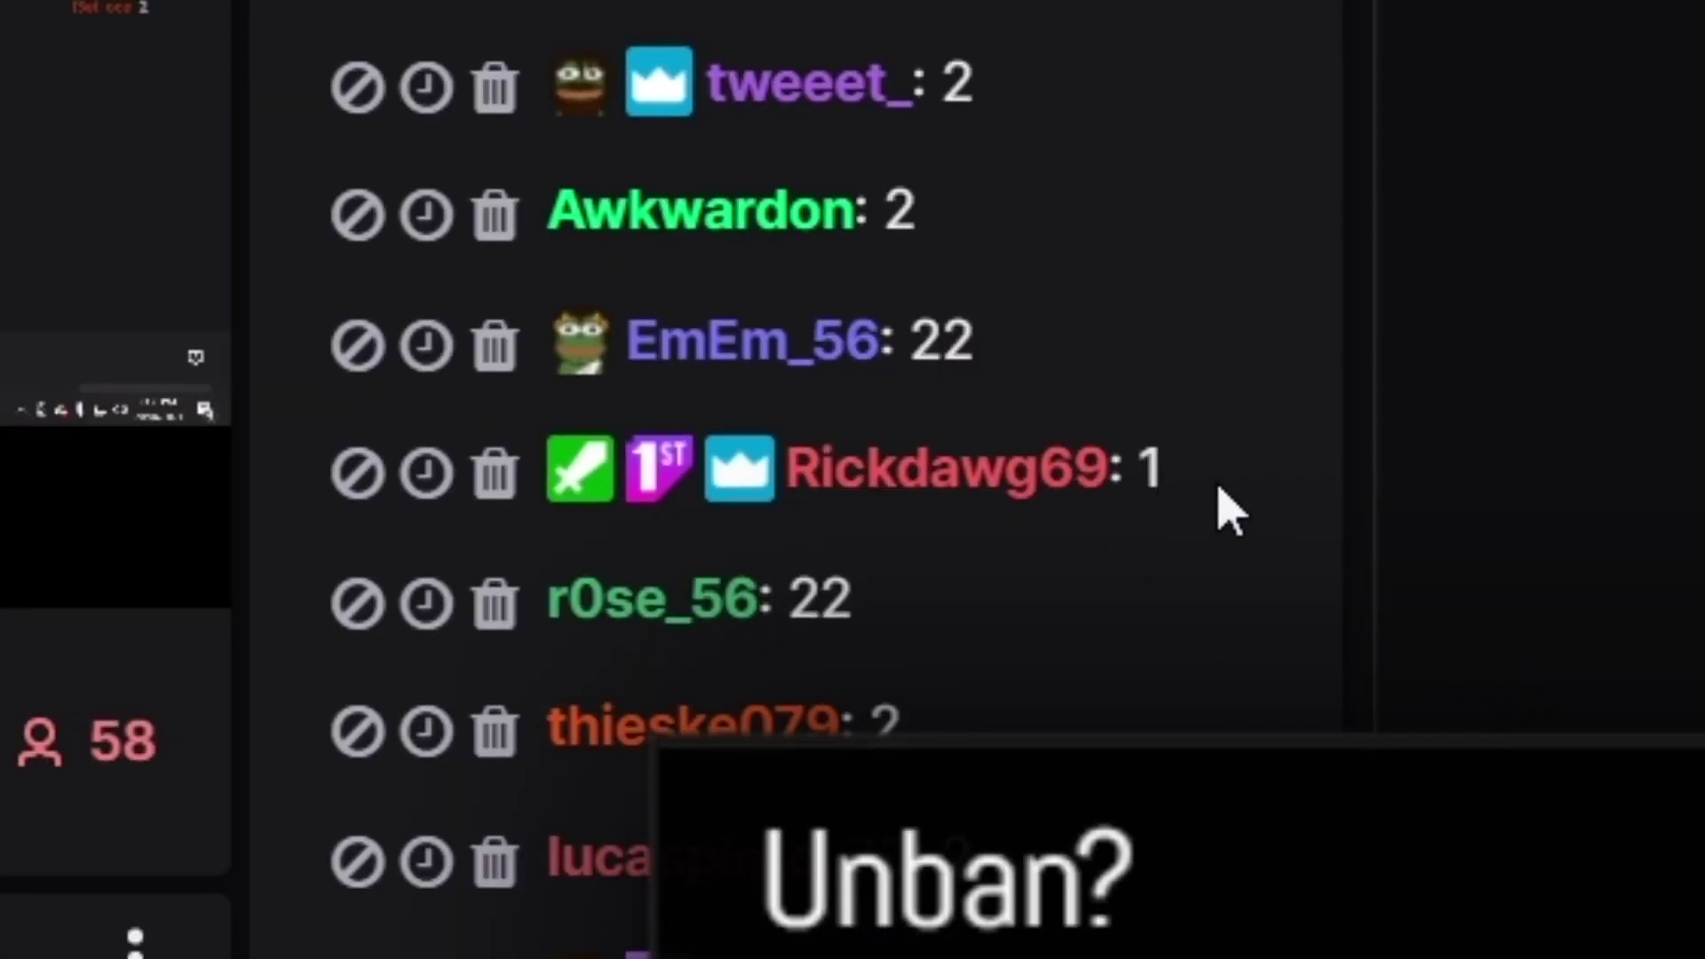
# Step: Send the unban for the 'I'm am 19' appeal and locate the username in the ban notice
pyautogui.moveTo(1228, 508); pyautogui.dragTo(811, 510)
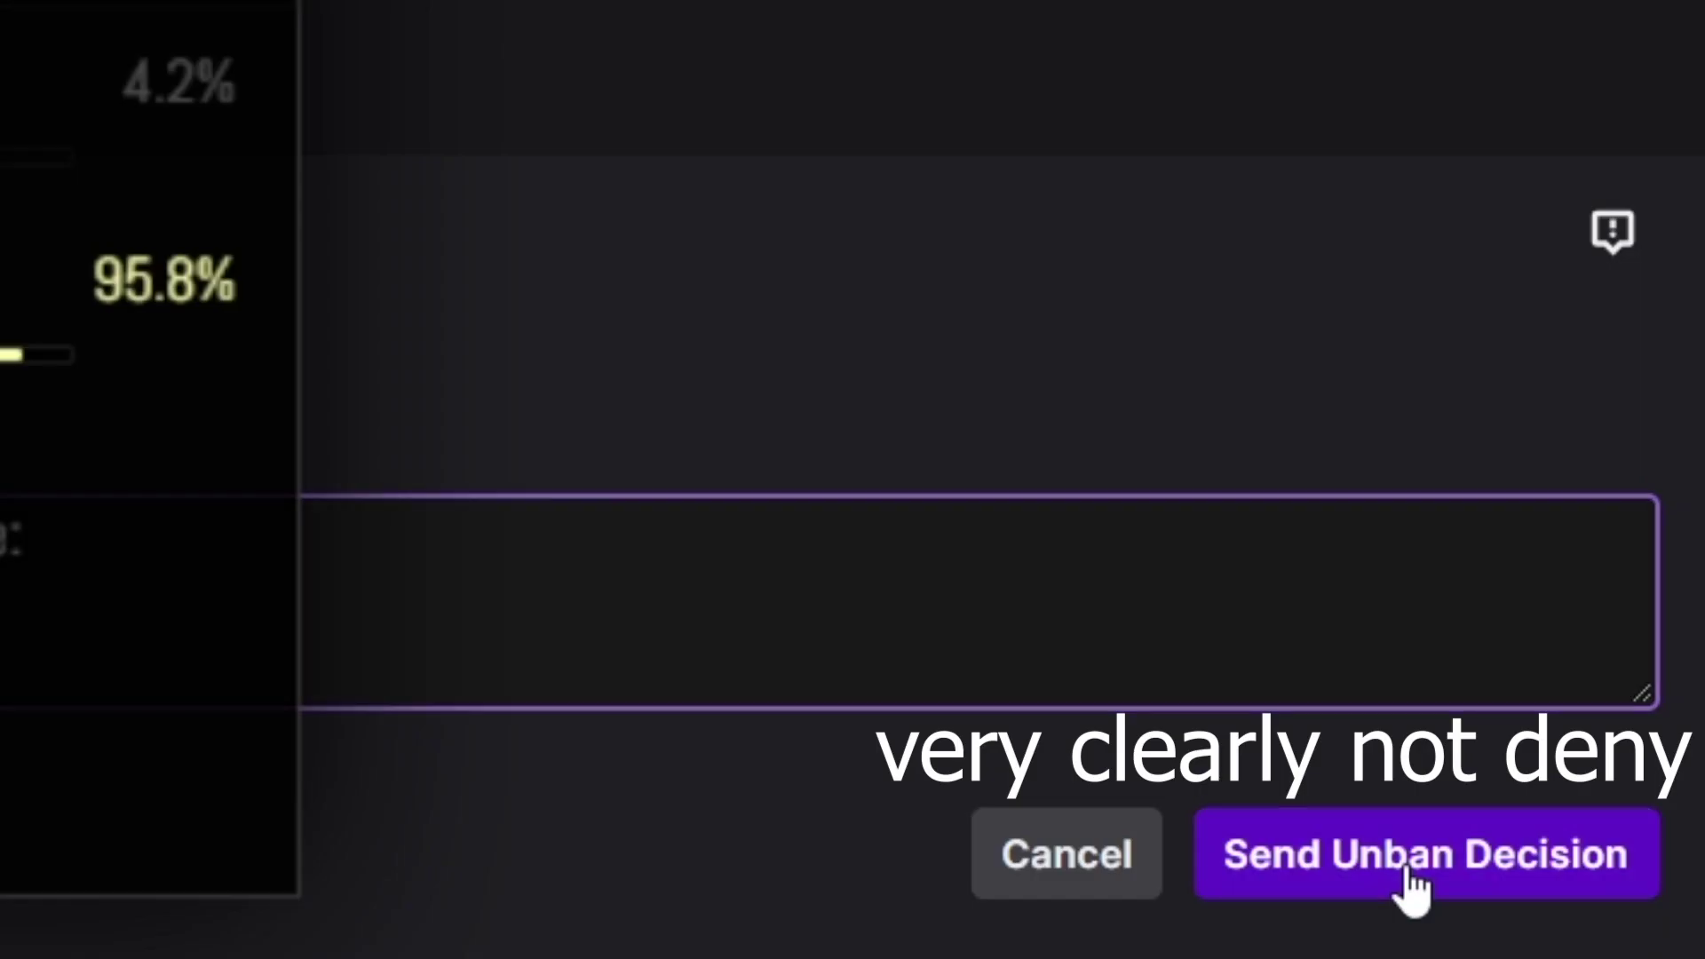
pyautogui.click(1407, 874)
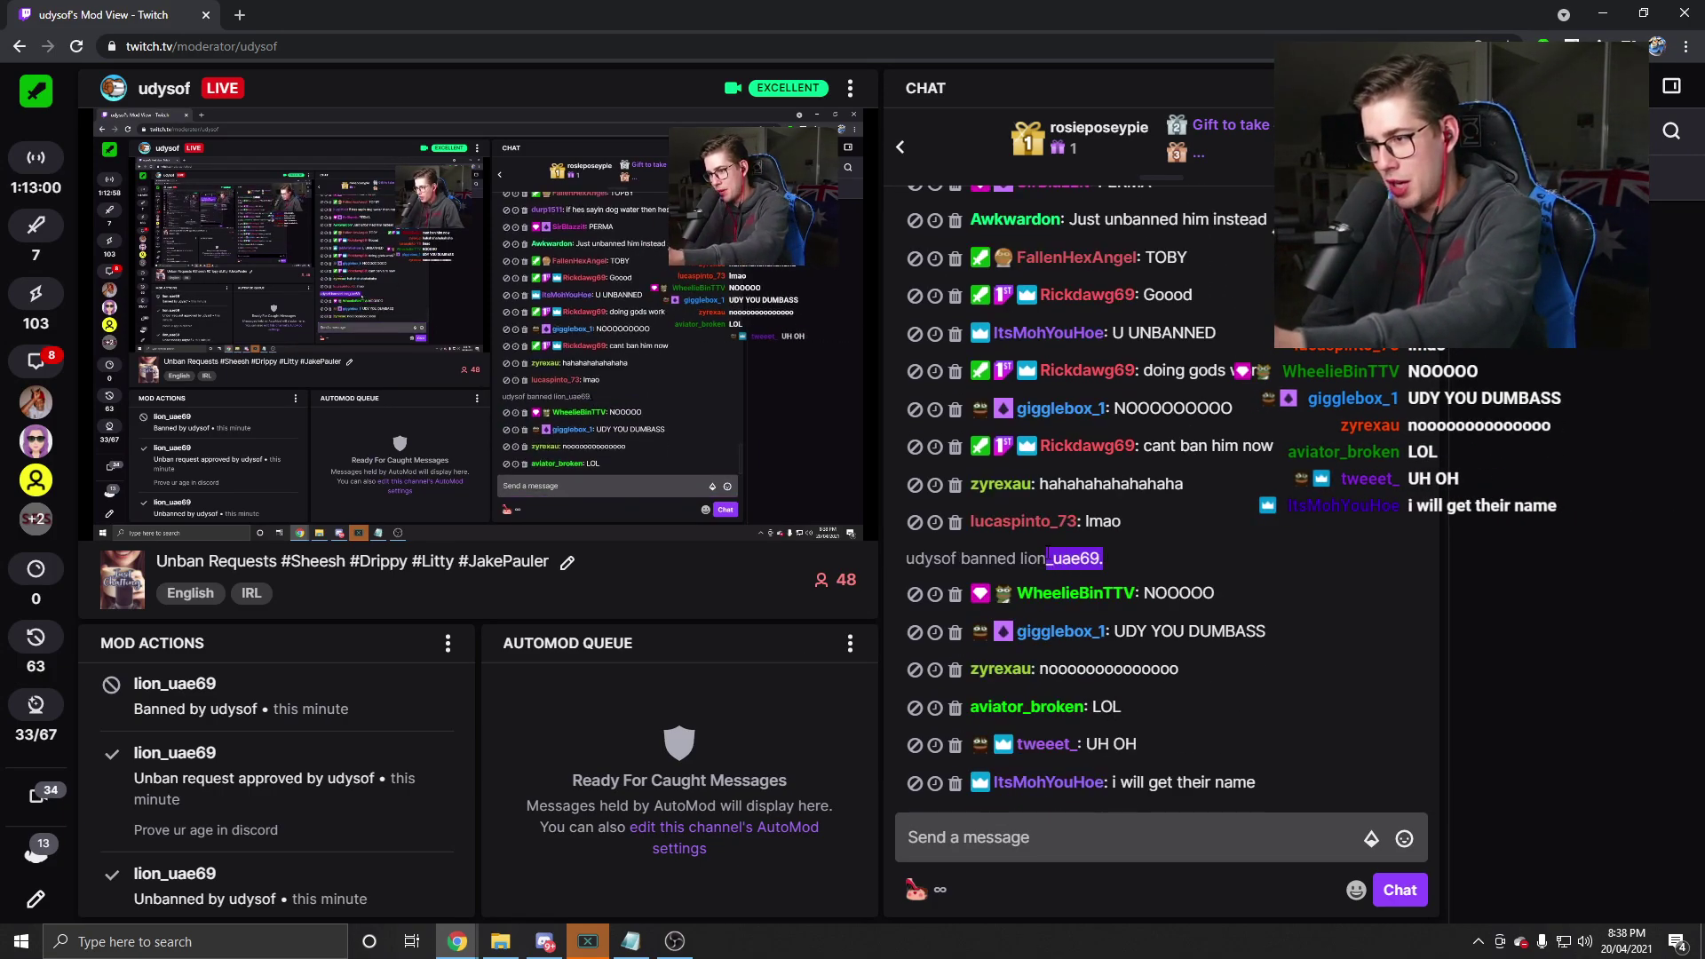
pyautogui.scroll(3, 1176, 594)
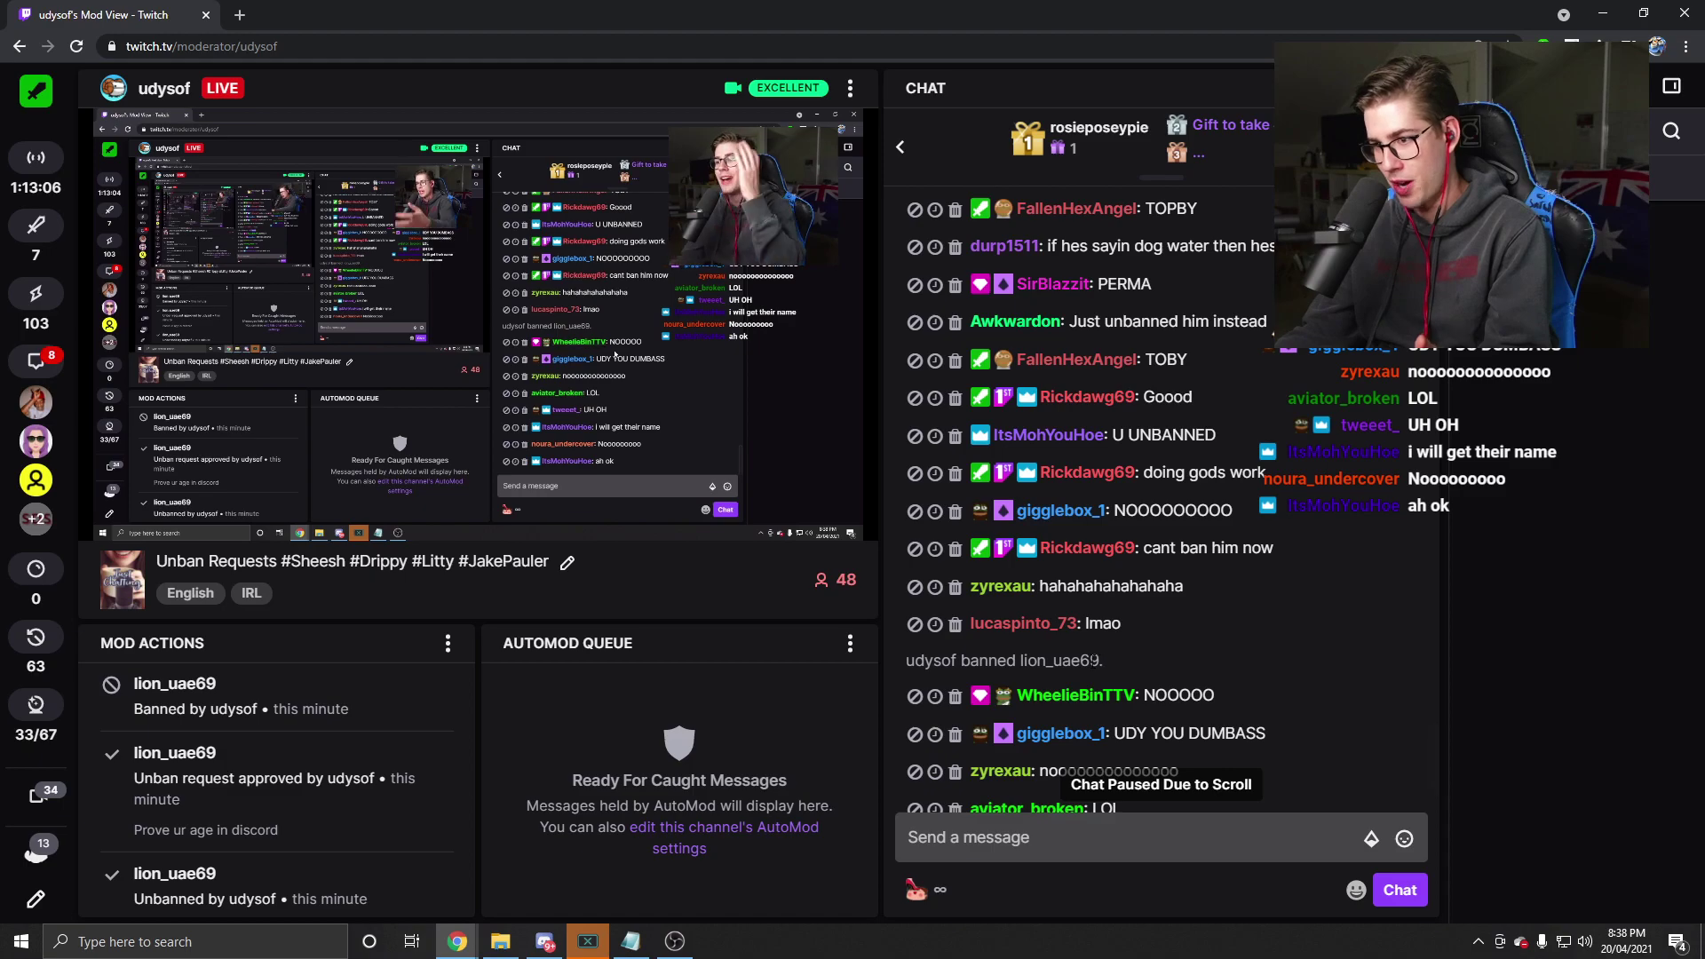
pyautogui.doubleClick(1085, 659)
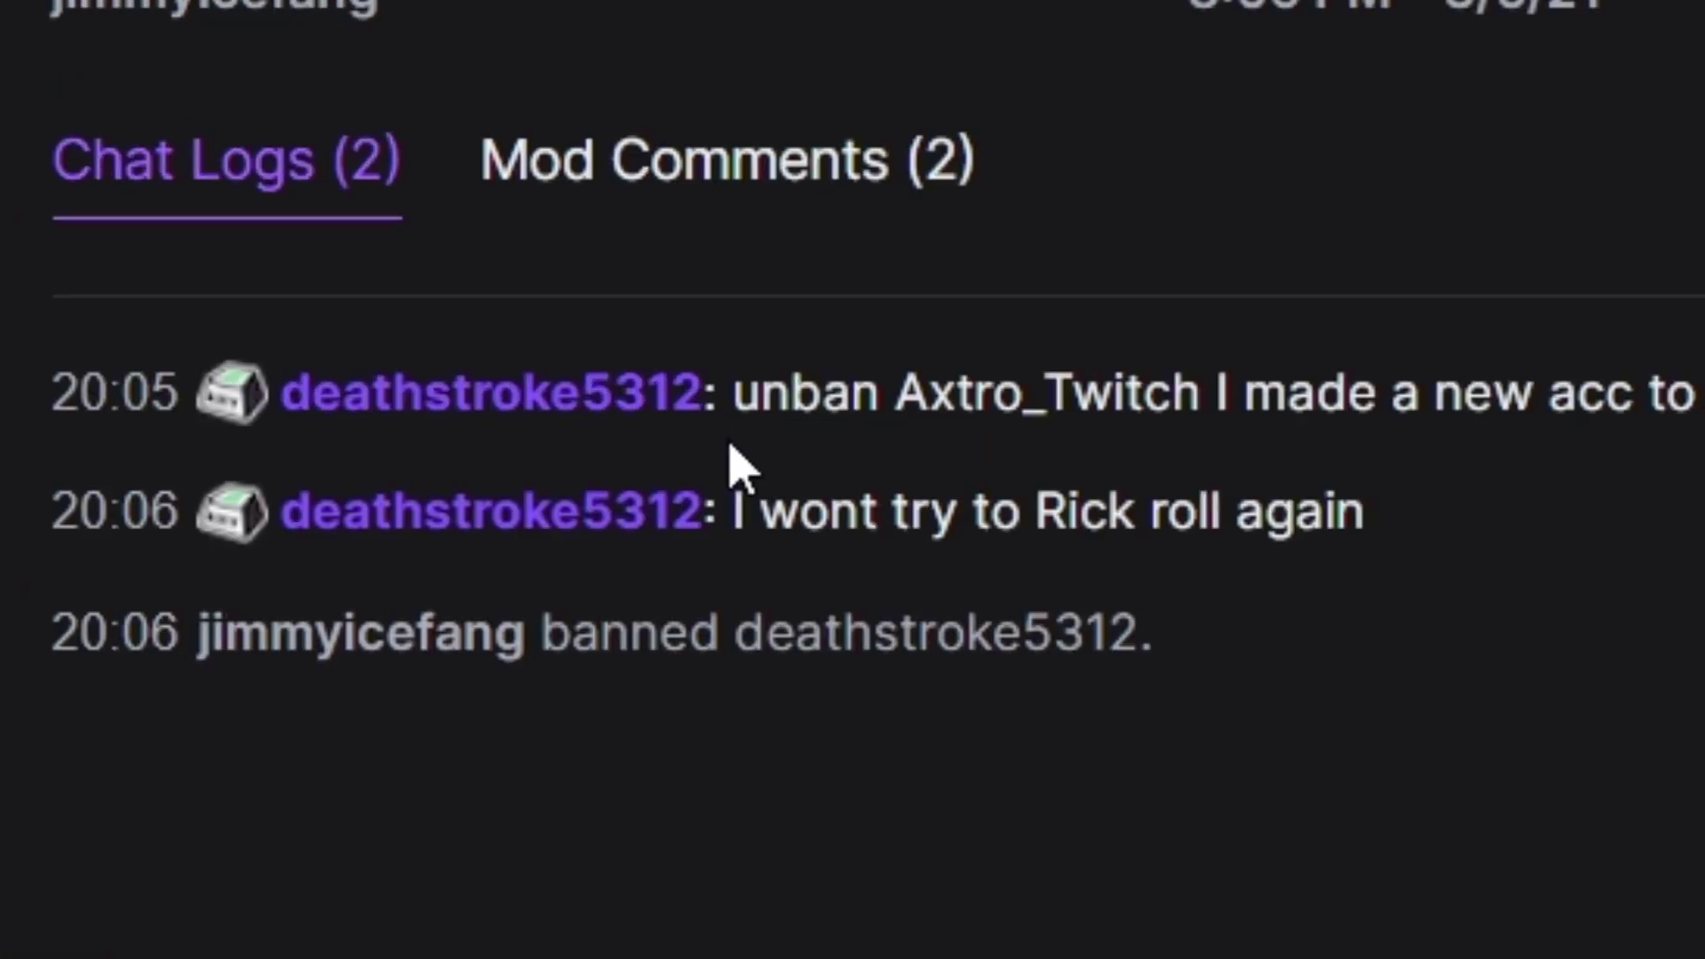
# Step: Read the chat log's new-account message and the promise not to Rick roll again
pyautogui.moveTo(734, 394); pyautogui.dragTo(1523, 395)
pyautogui.moveTo(1075, 393); pyautogui.dragTo(1704, 395)
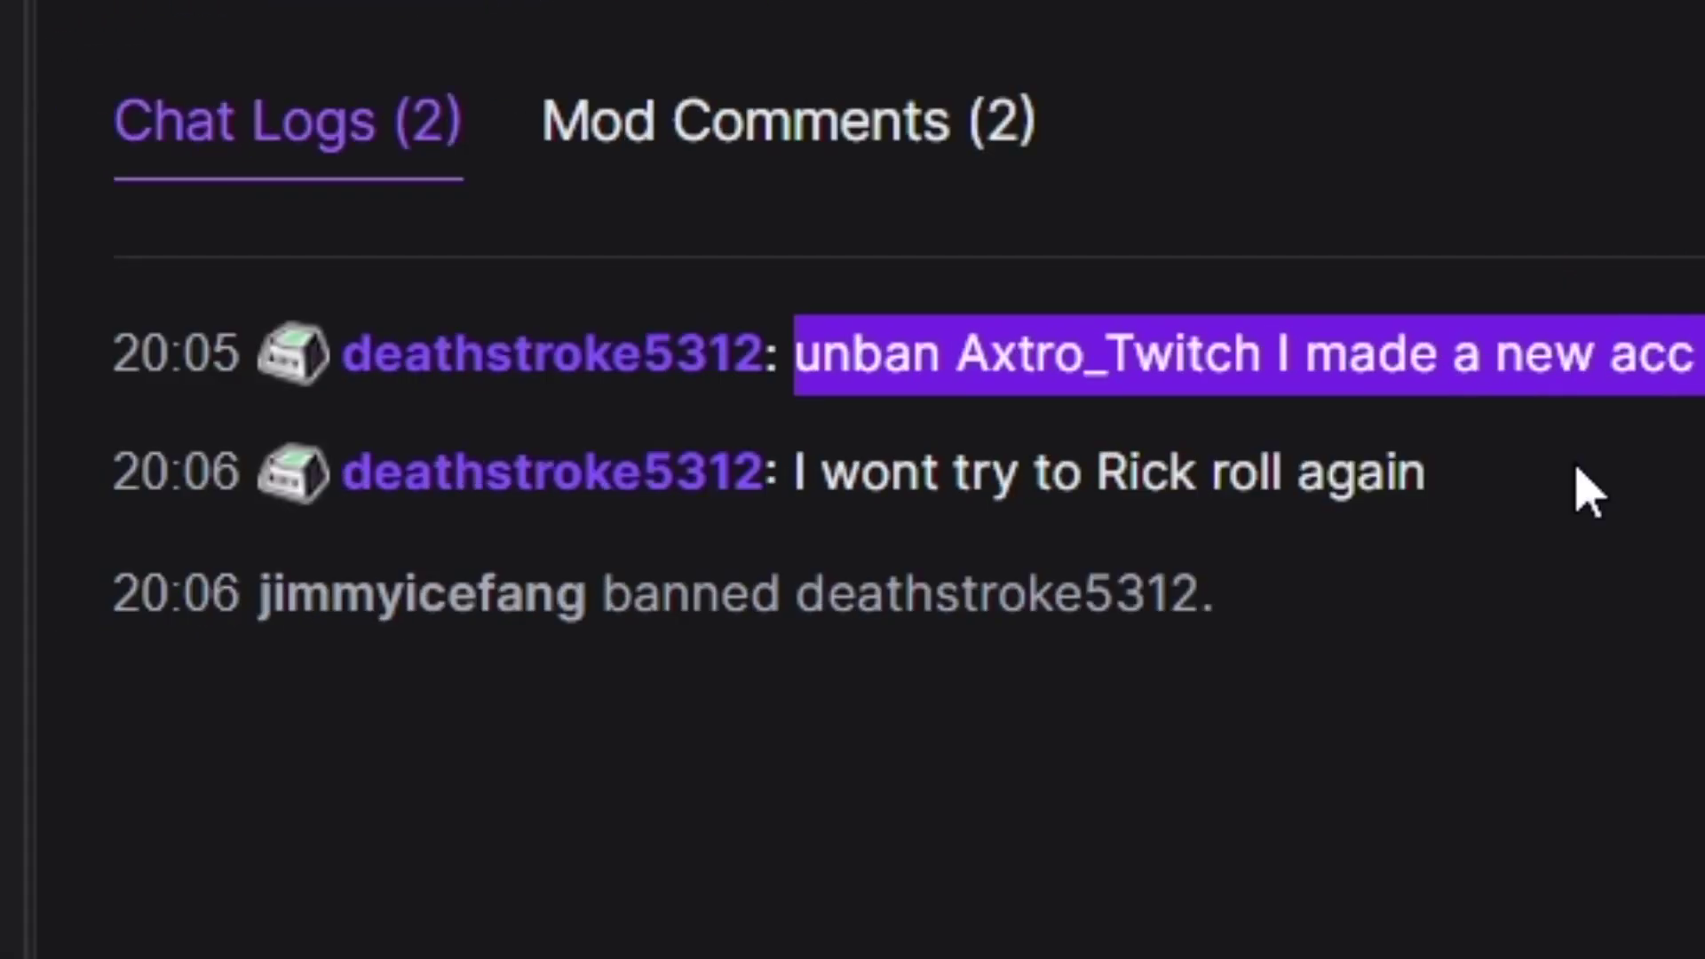
pyautogui.moveTo(1585, 491); pyautogui.dragTo(874, 480)
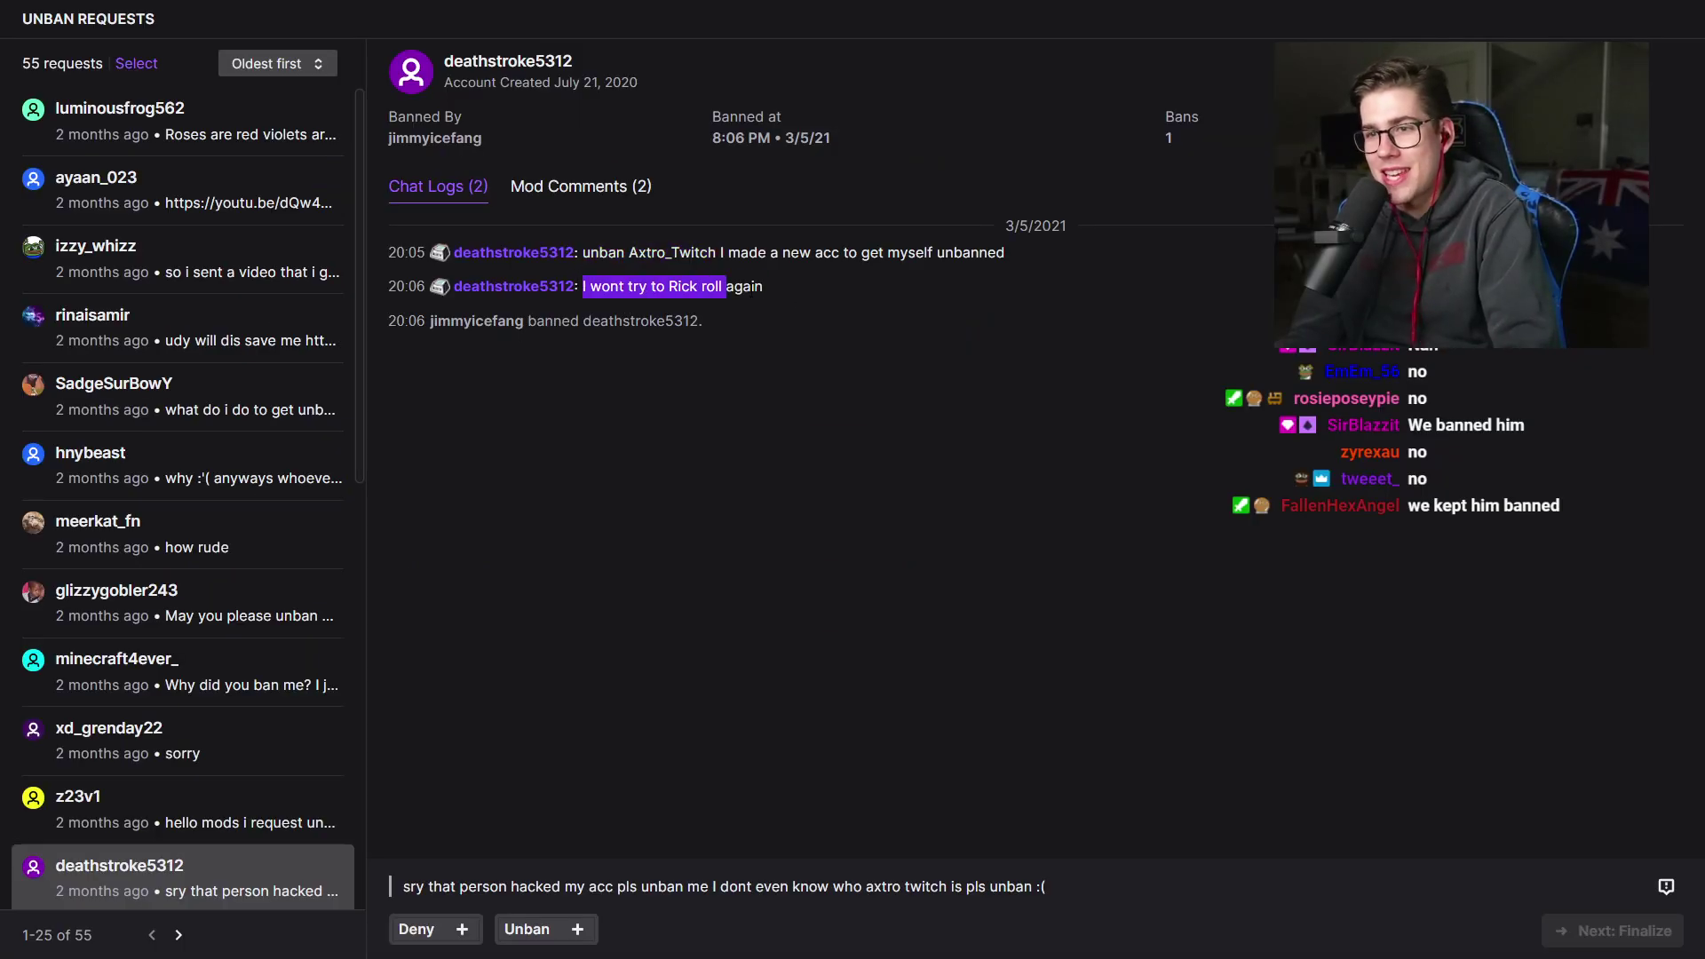
pyautogui.moveTo(726, 286); pyautogui.dragTo(807, 289)
pyautogui.click(807, 289)
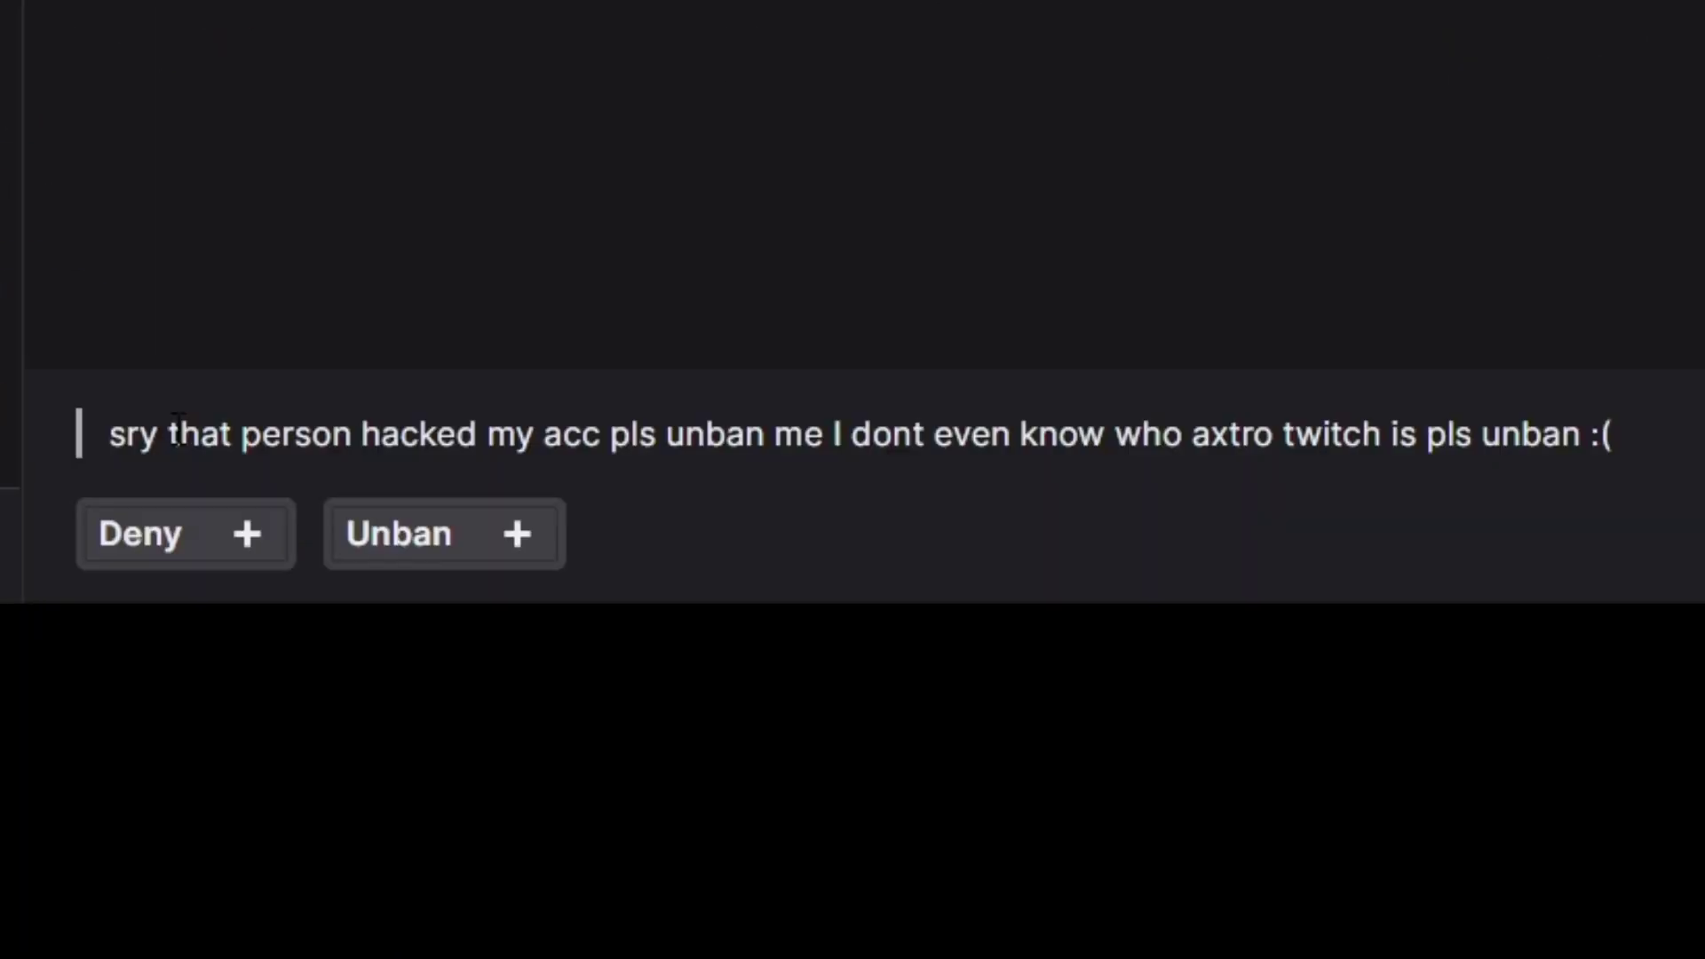
pyautogui.click(613, 442)
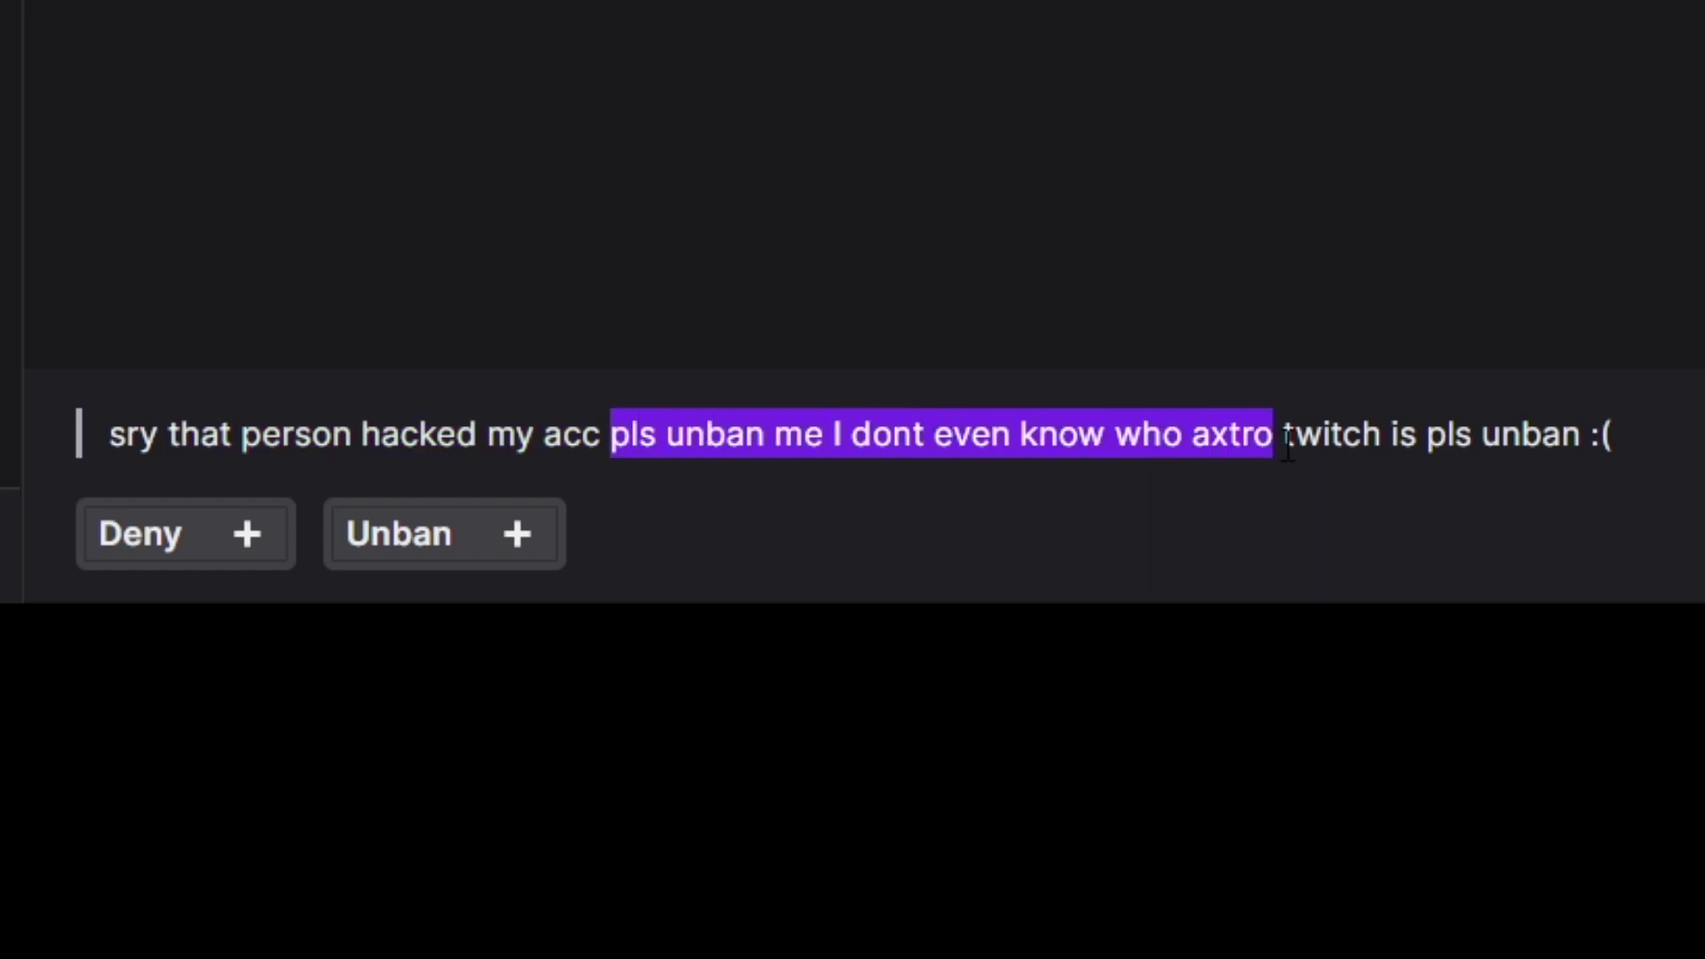
pyautogui.click(1670, 428)
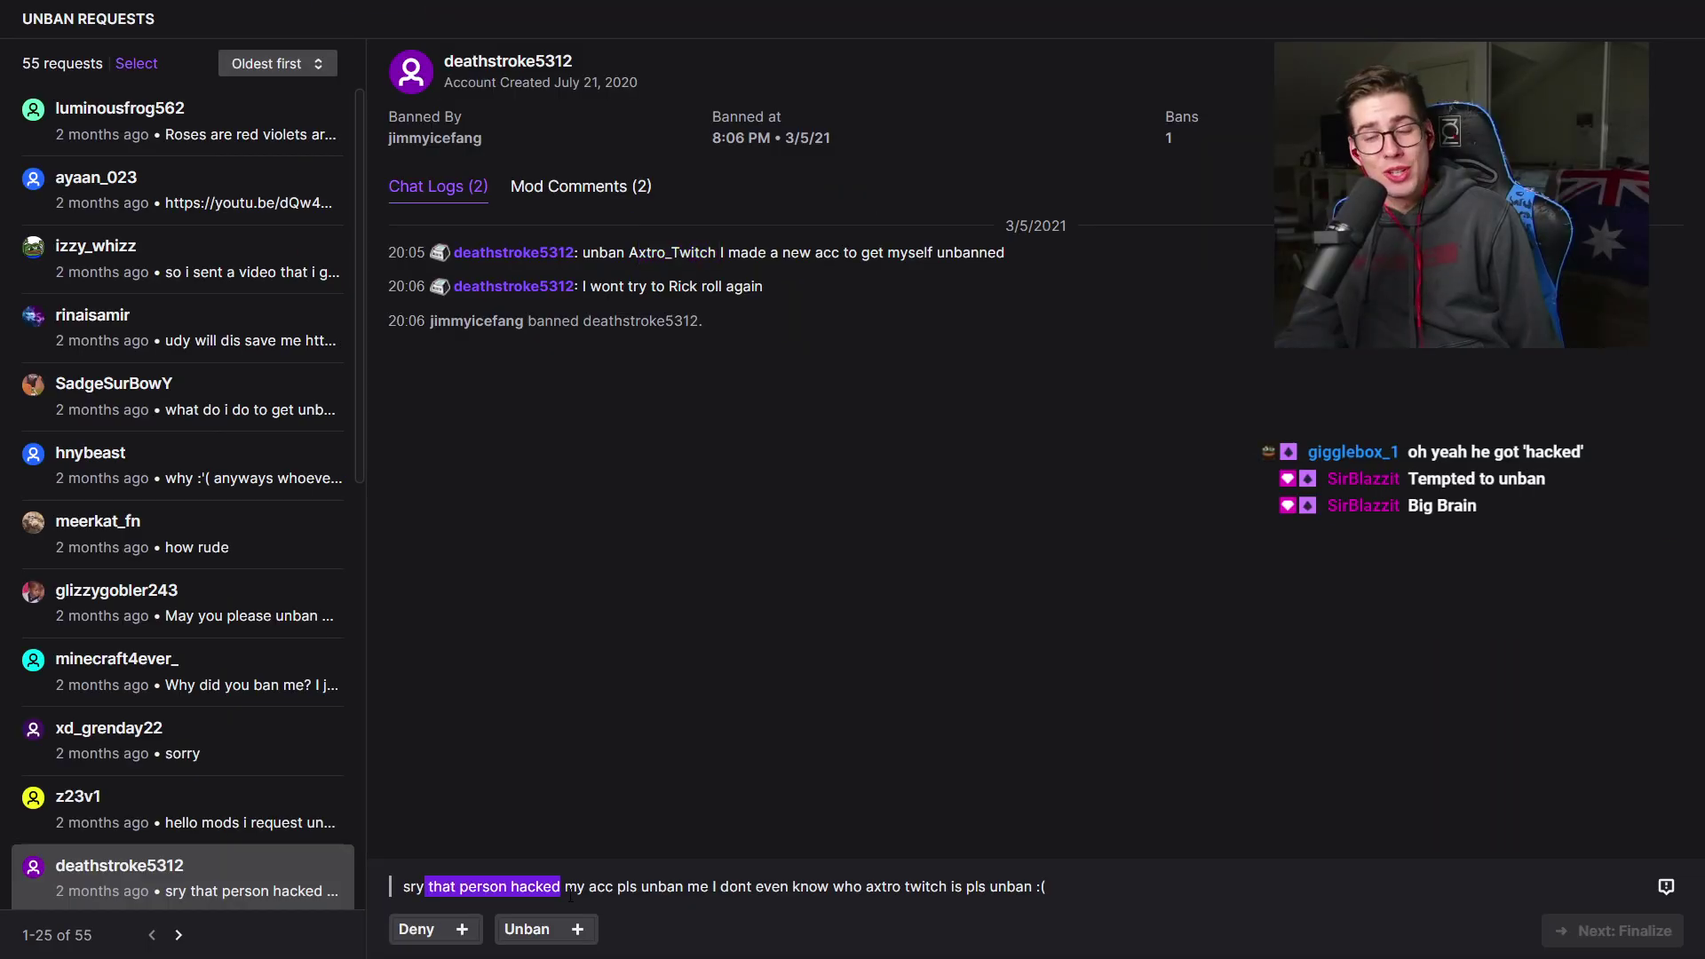
# Step: Read the hacked-account appeal, then deny it and send the deny decision
pyautogui.moveTo(718, 893); pyautogui.dragTo(1025, 887)
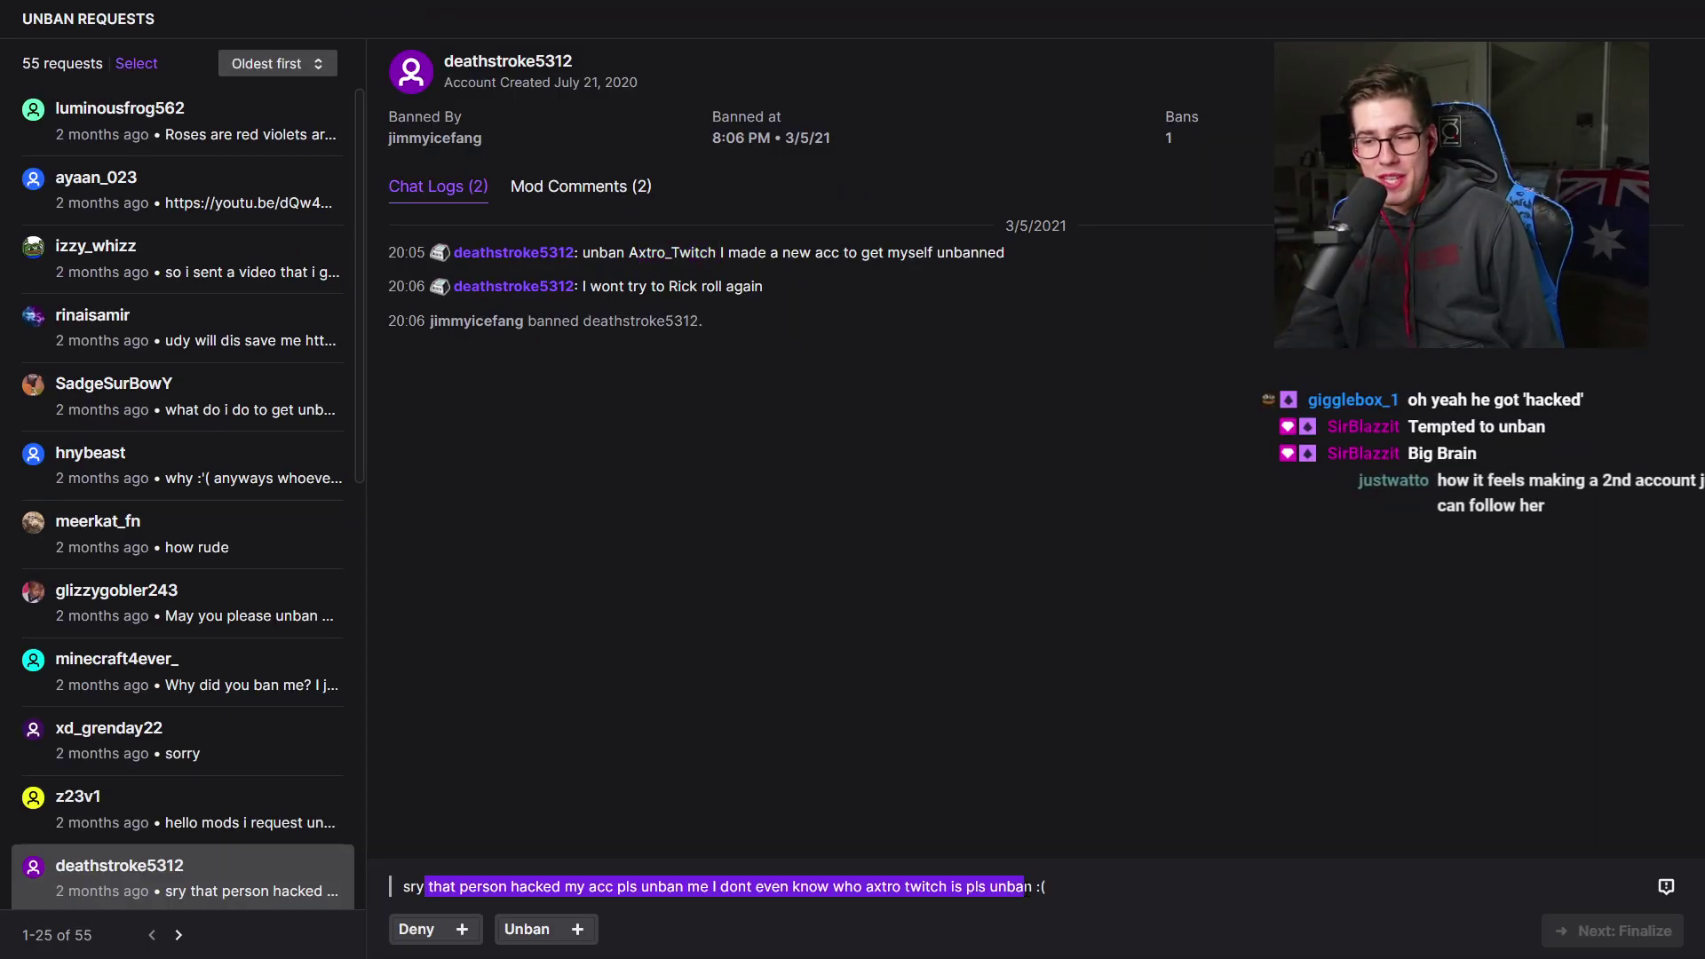
pyautogui.click(741, 880)
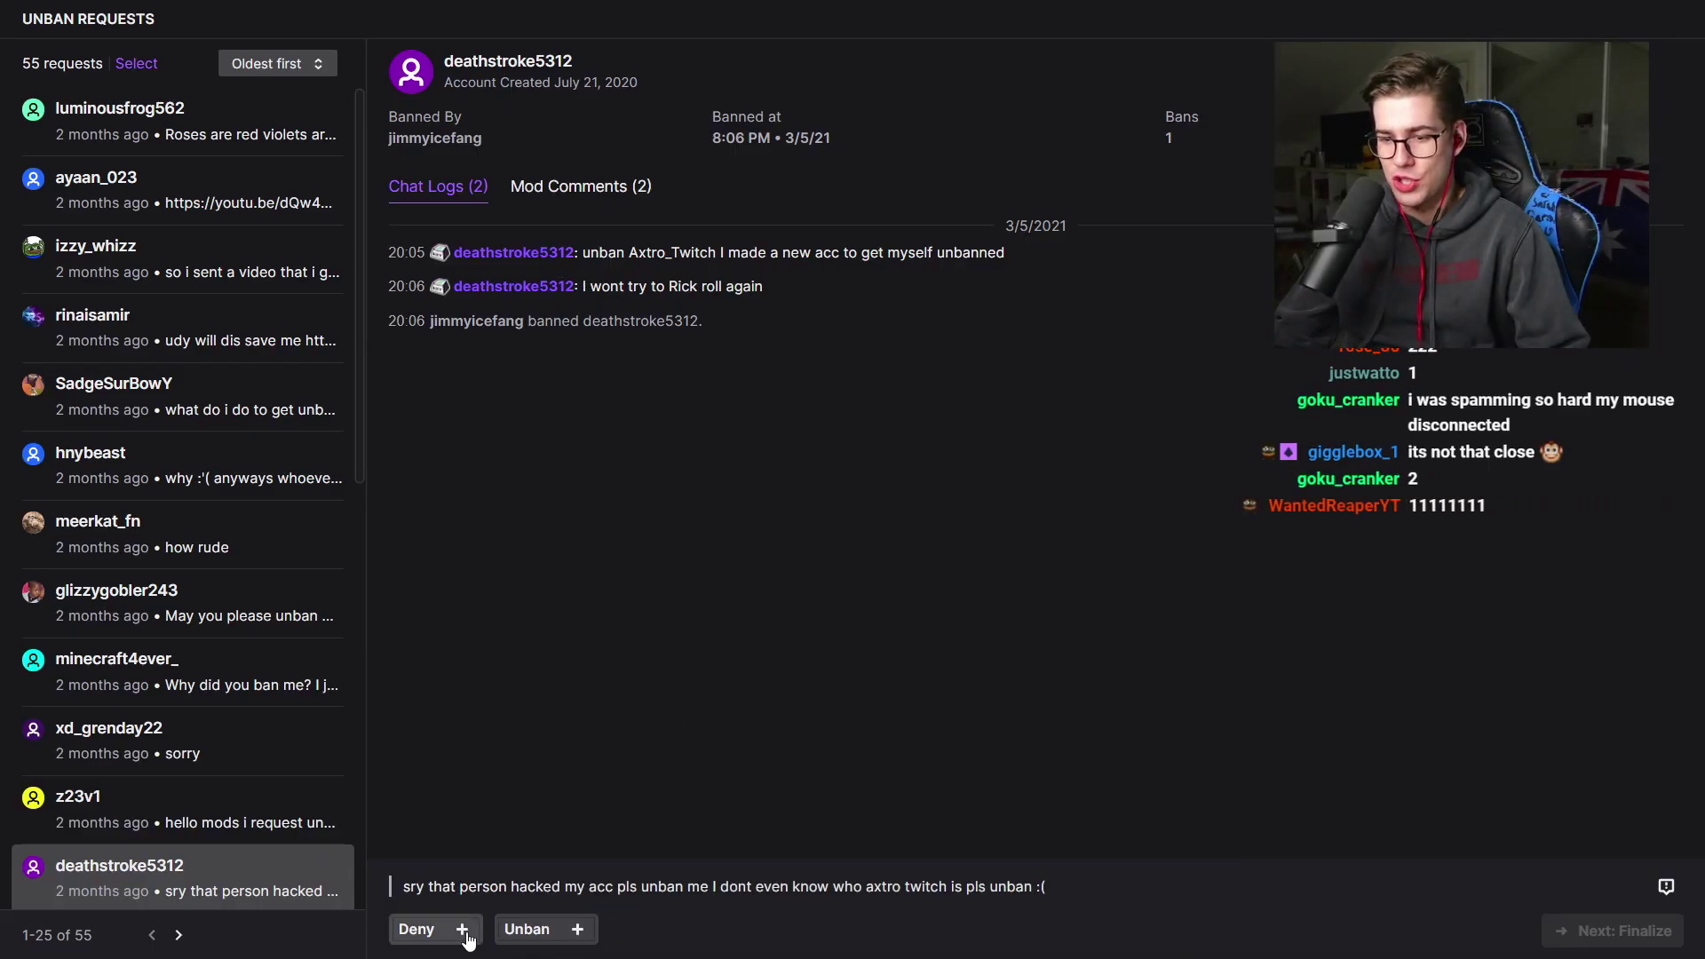
pyautogui.click(417, 928)
pyautogui.click(1581, 920)
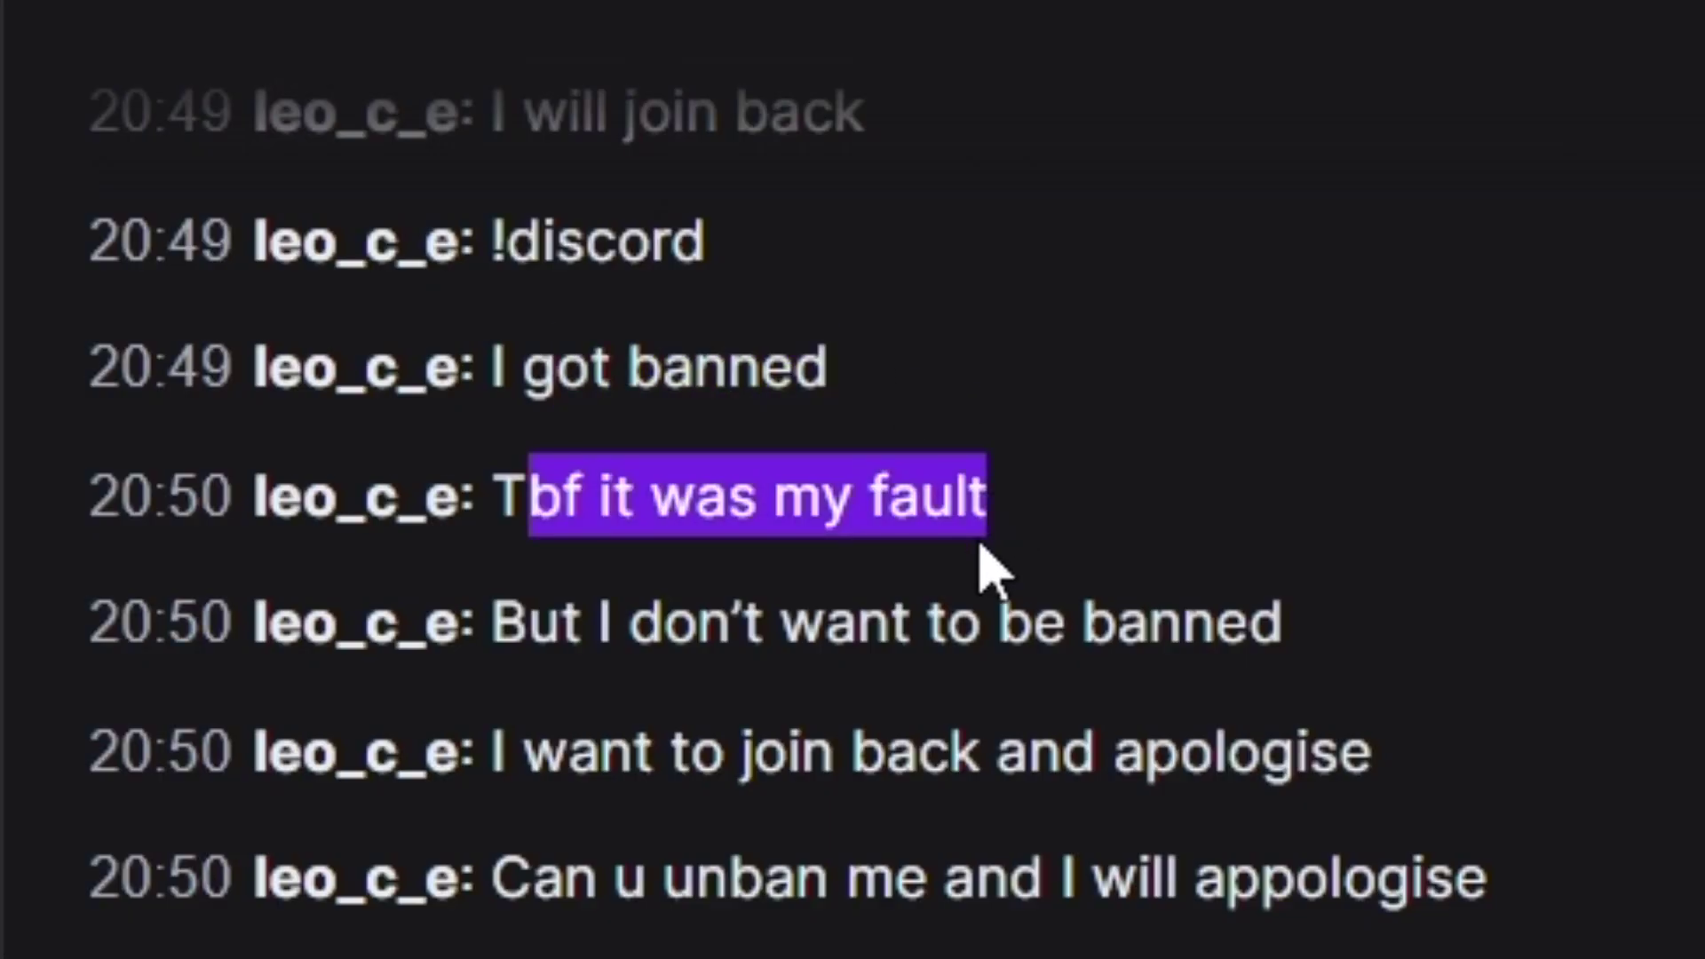
# Step: Read the chat messages about not wanting a ban, supporting a creator, and promising to apologise
pyautogui.moveTo(632, 652); pyautogui.dragTo(1256, 688)
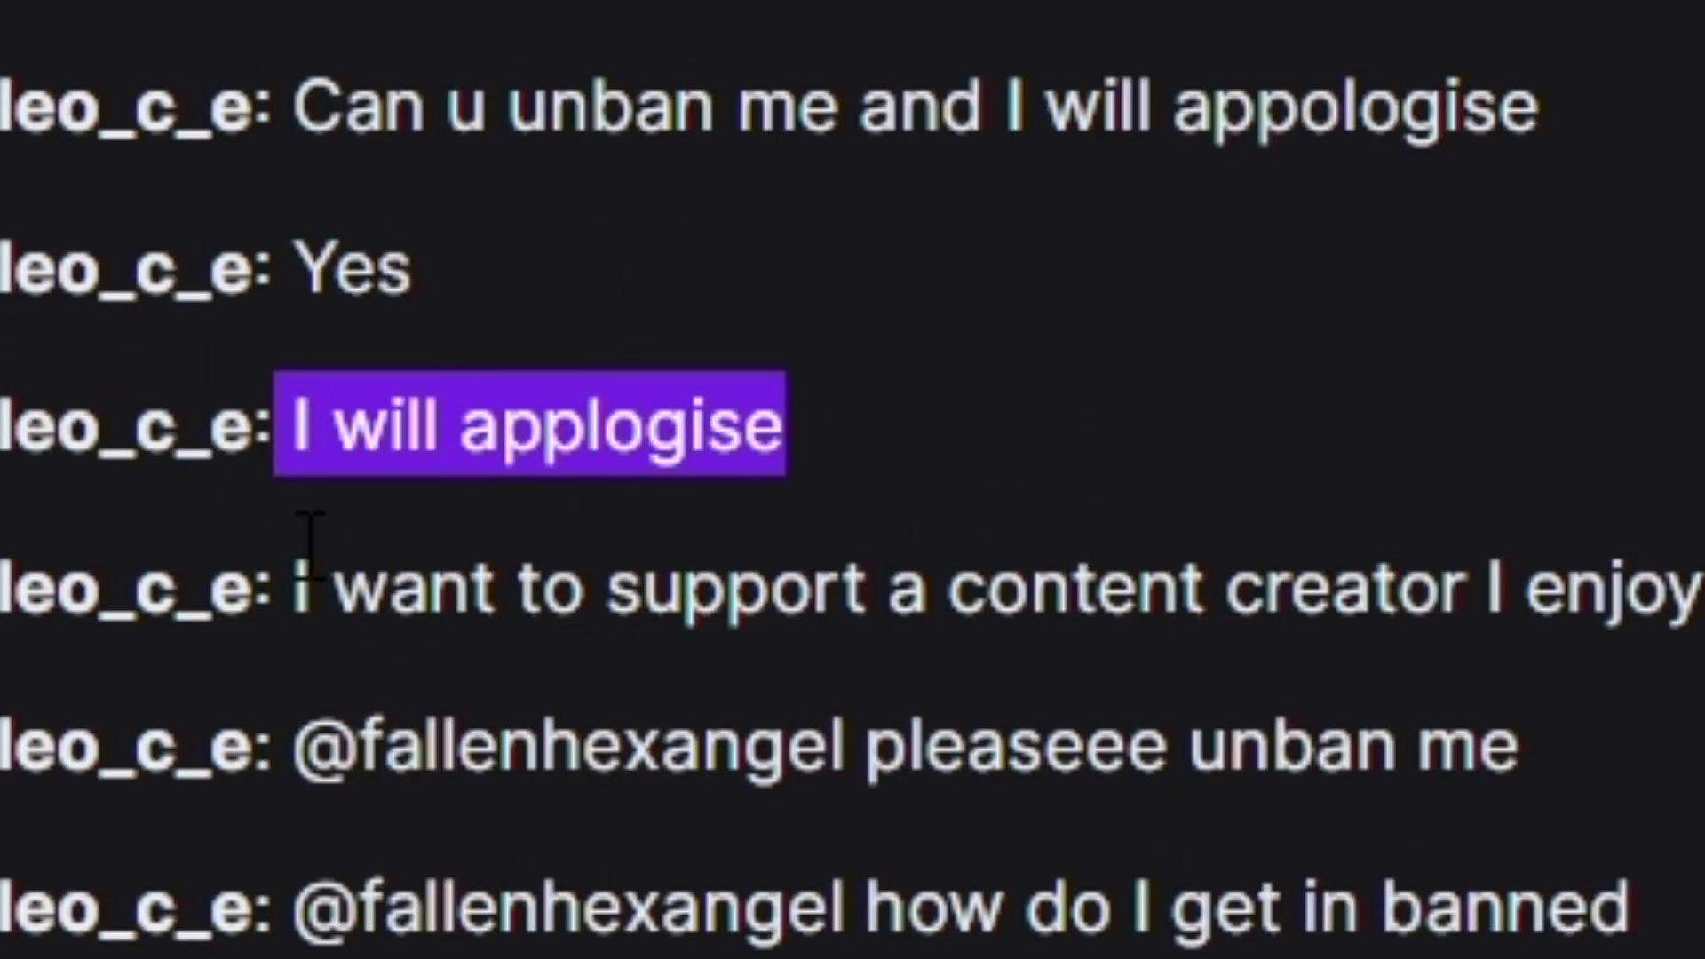
pyautogui.moveTo(310, 535); pyautogui.dragTo(1700, 586)
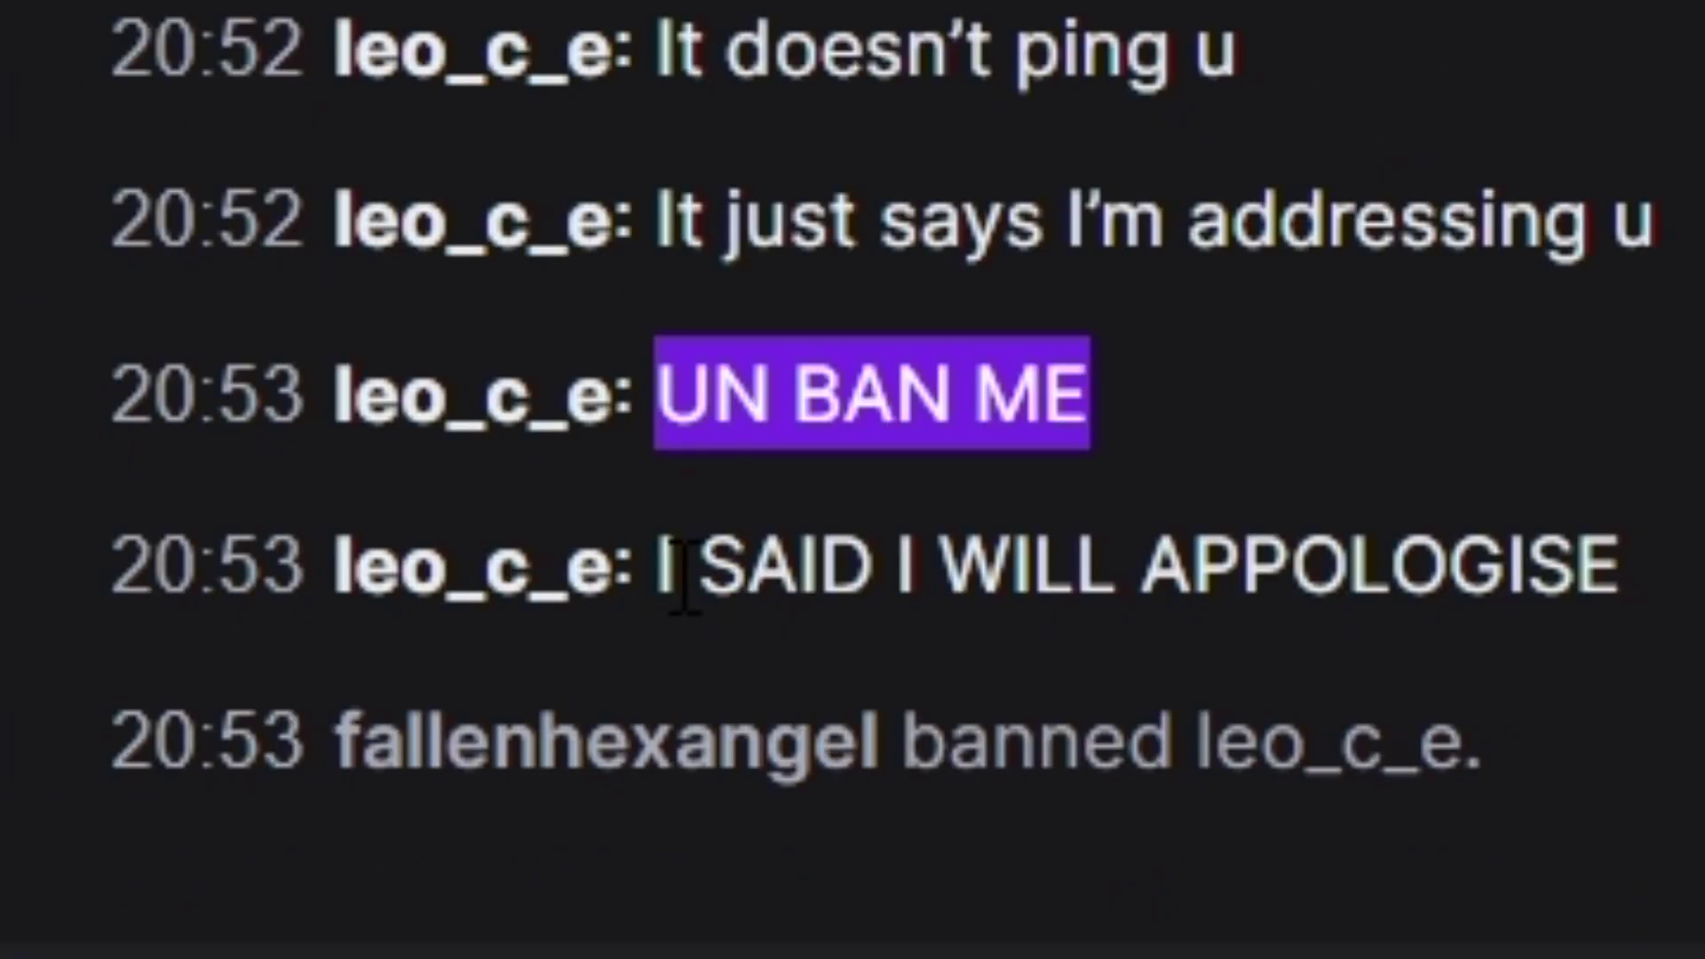
pyautogui.moveTo(679, 569); pyautogui.dragTo(1620, 573)
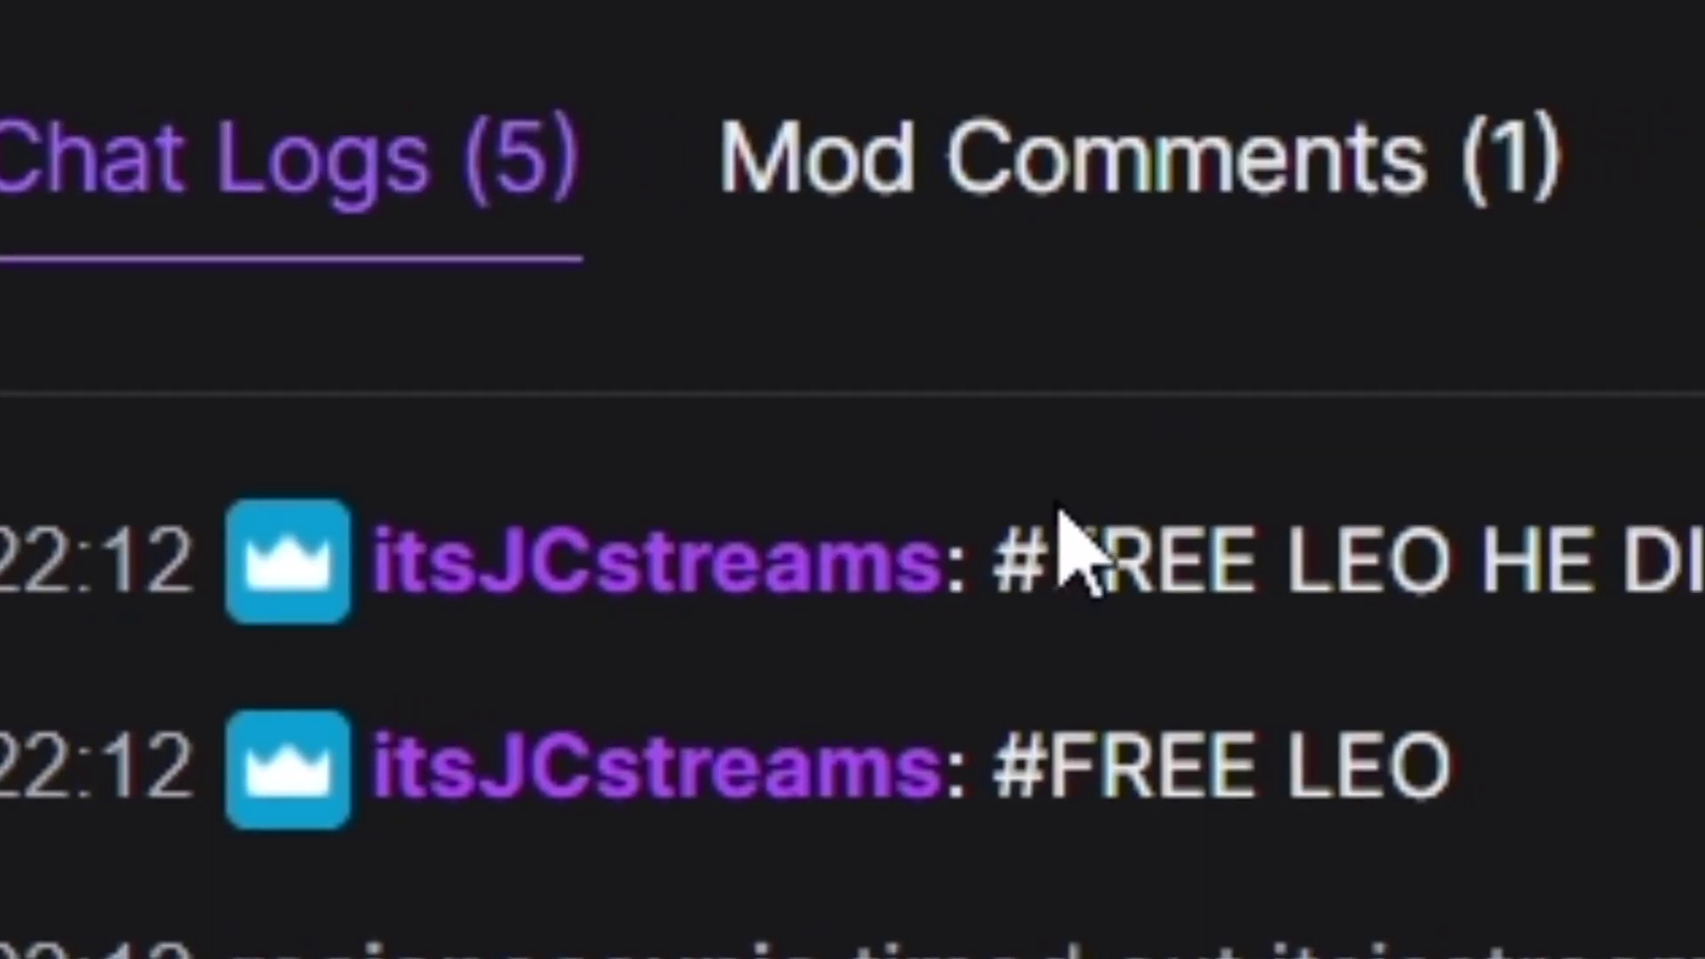
# Step: Read the #FREE LEO and where-is-Leo messages, then choose Unban for this user
pyautogui.moveTo(710, 564); pyautogui.dragTo(1704, 704)
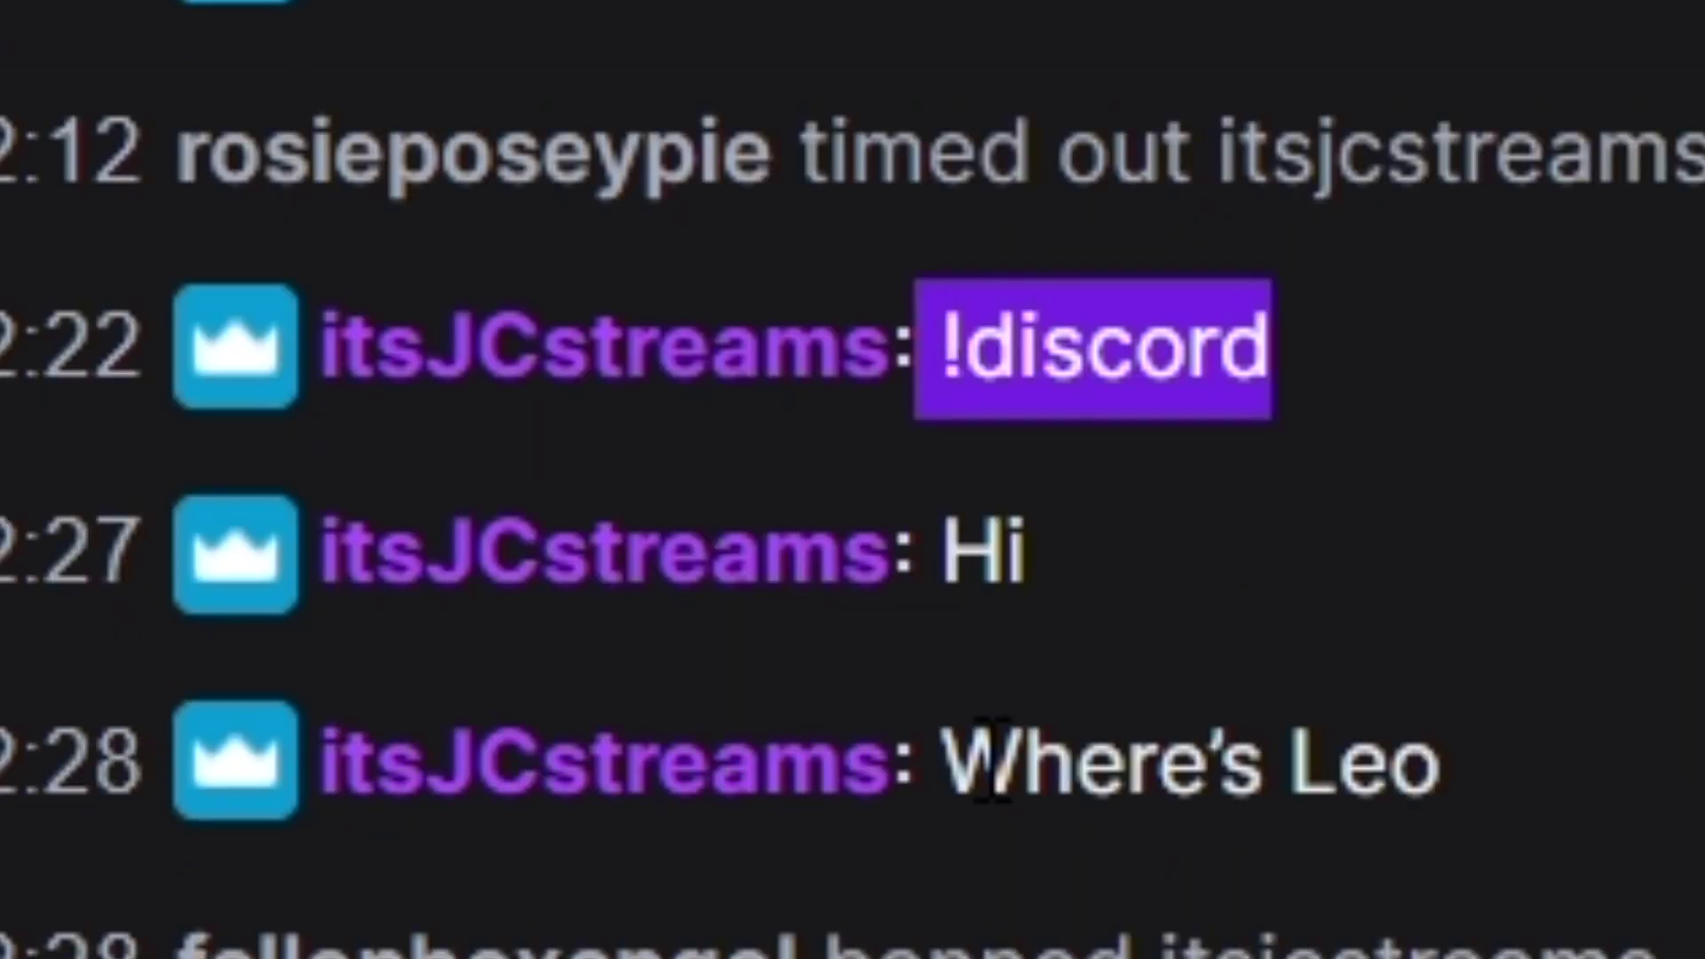
pyautogui.moveTo(943, 514); pyautogui.dragTo(1704, 479)
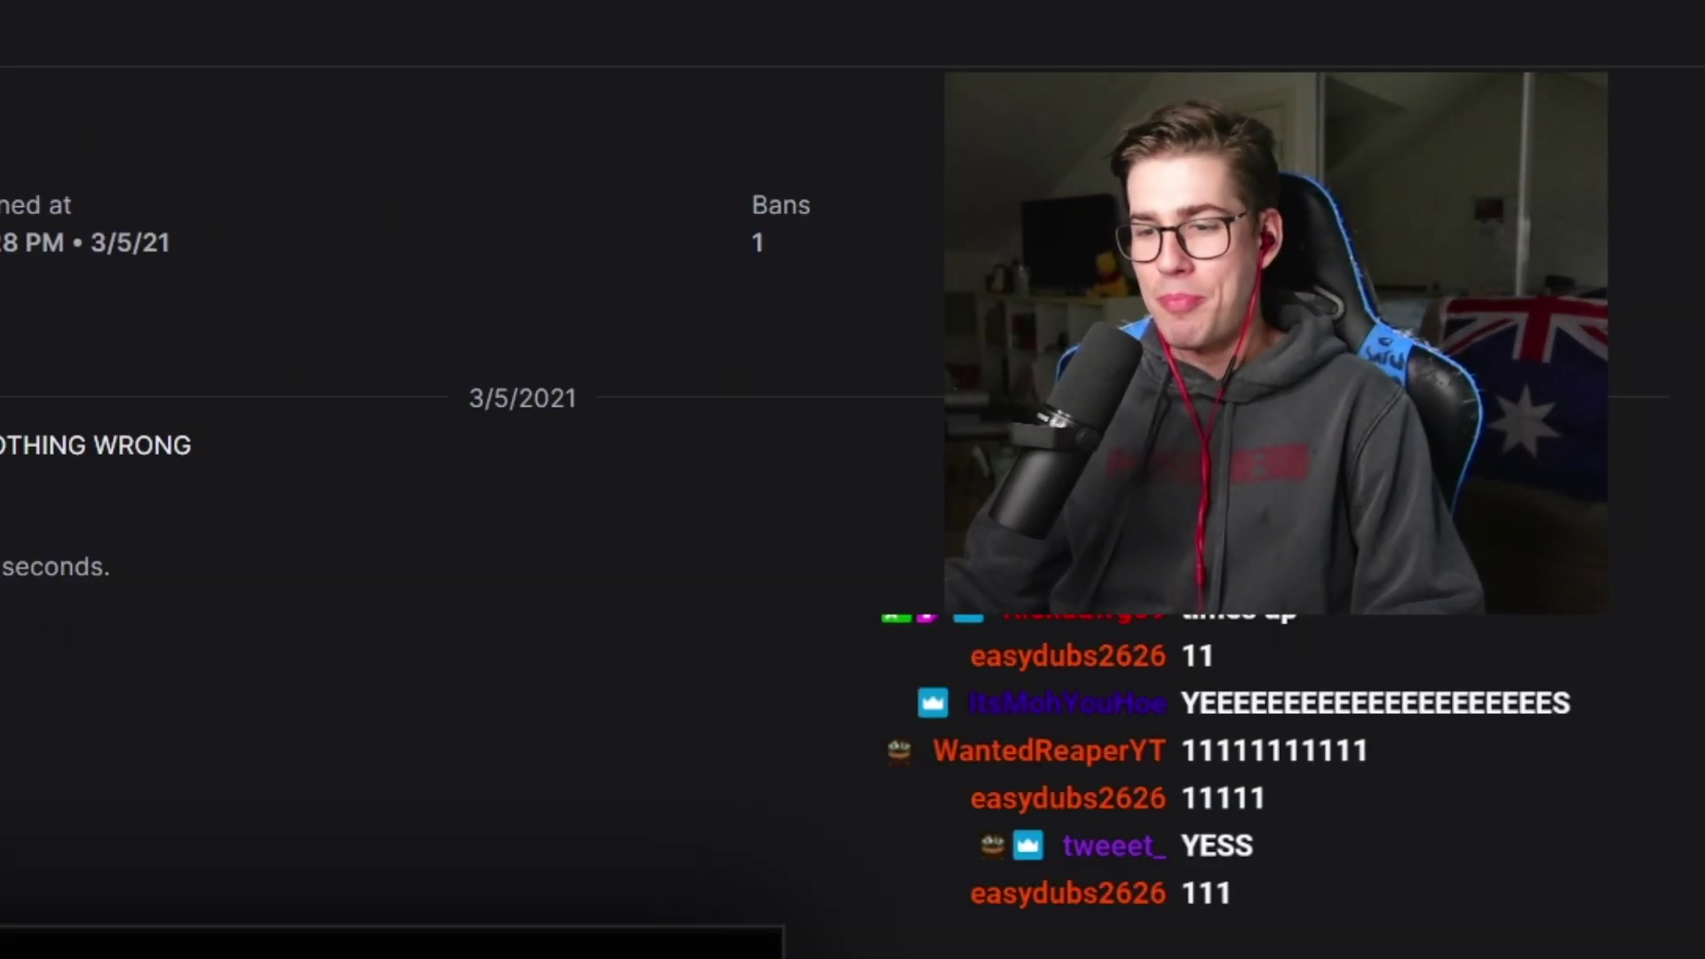
pyautogui.click(527, 929)
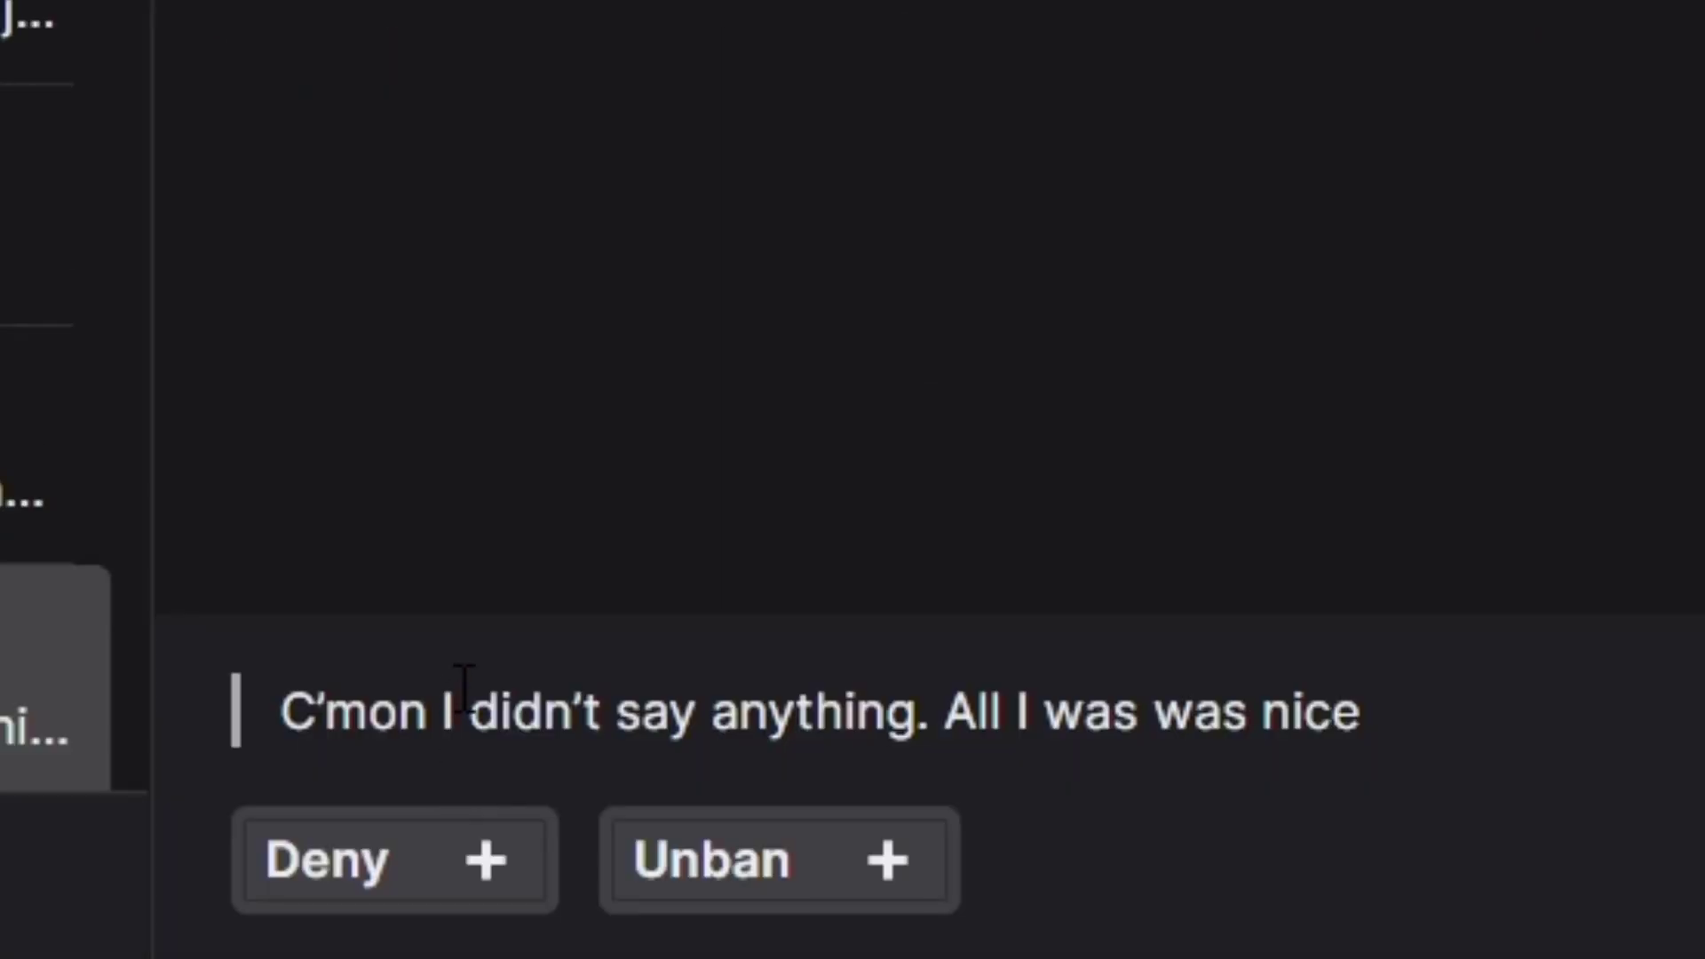
# Step: Check the 'All I was was nice' appeal's chat logs, then deny it with the note 'Sorry'
pyautogui.moveTo(468, 709); pyautogui.dragTo(1361, 690)
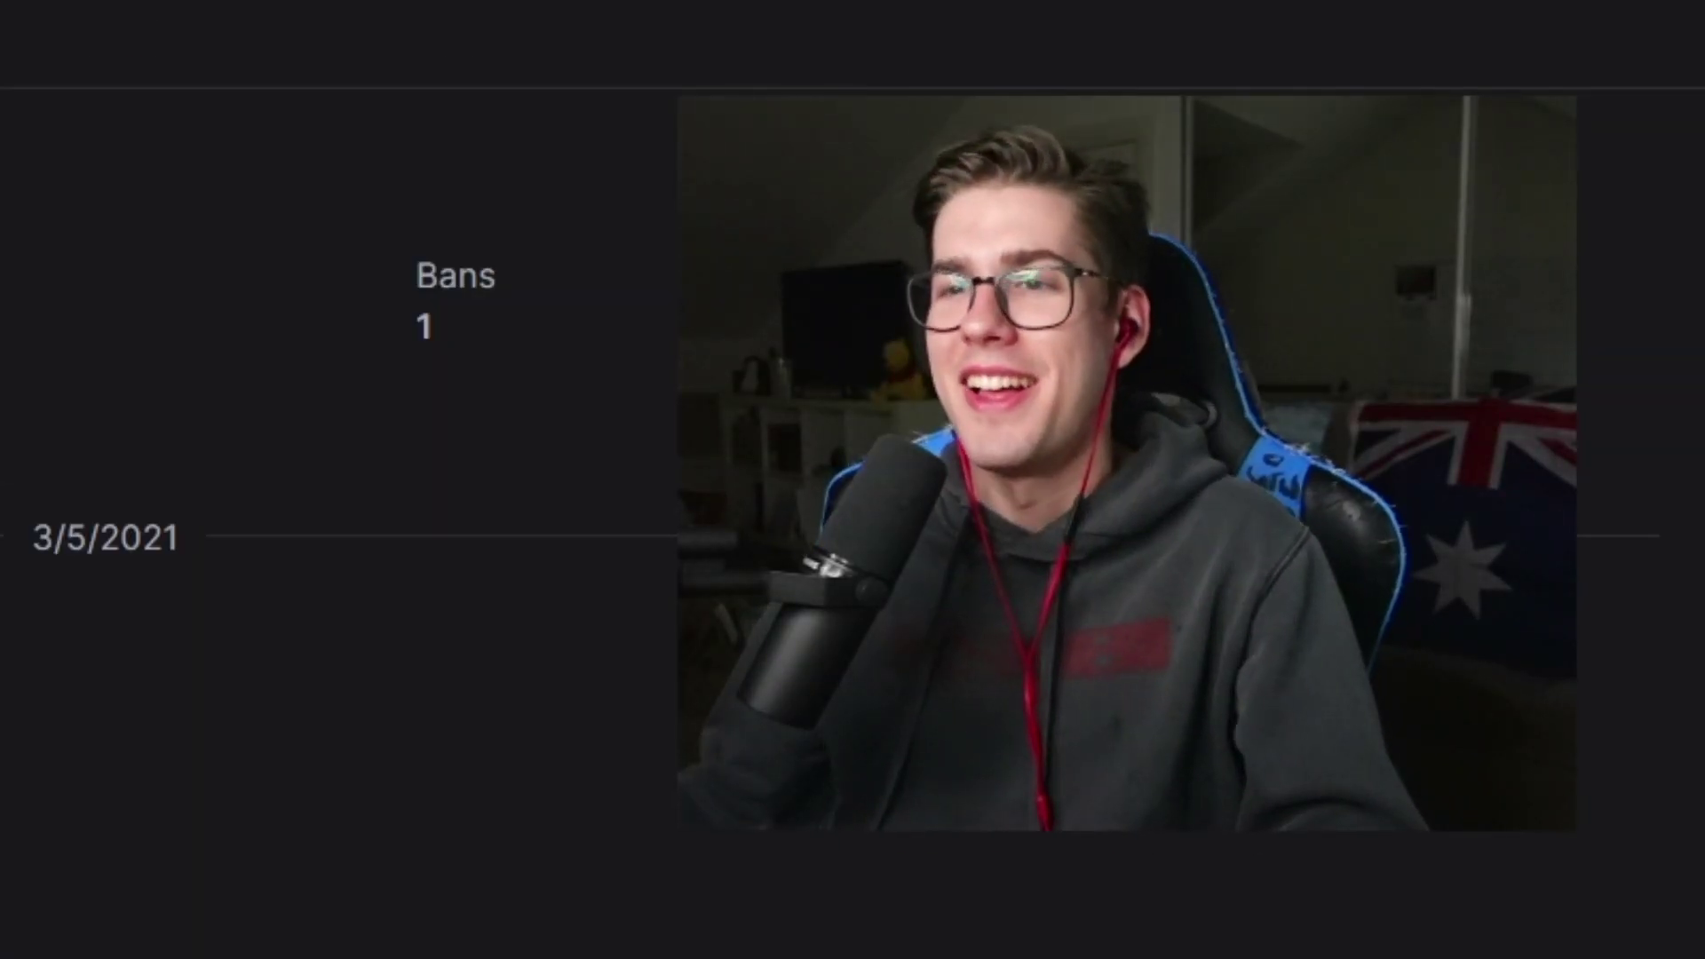
pyautogui.click(437, 185)
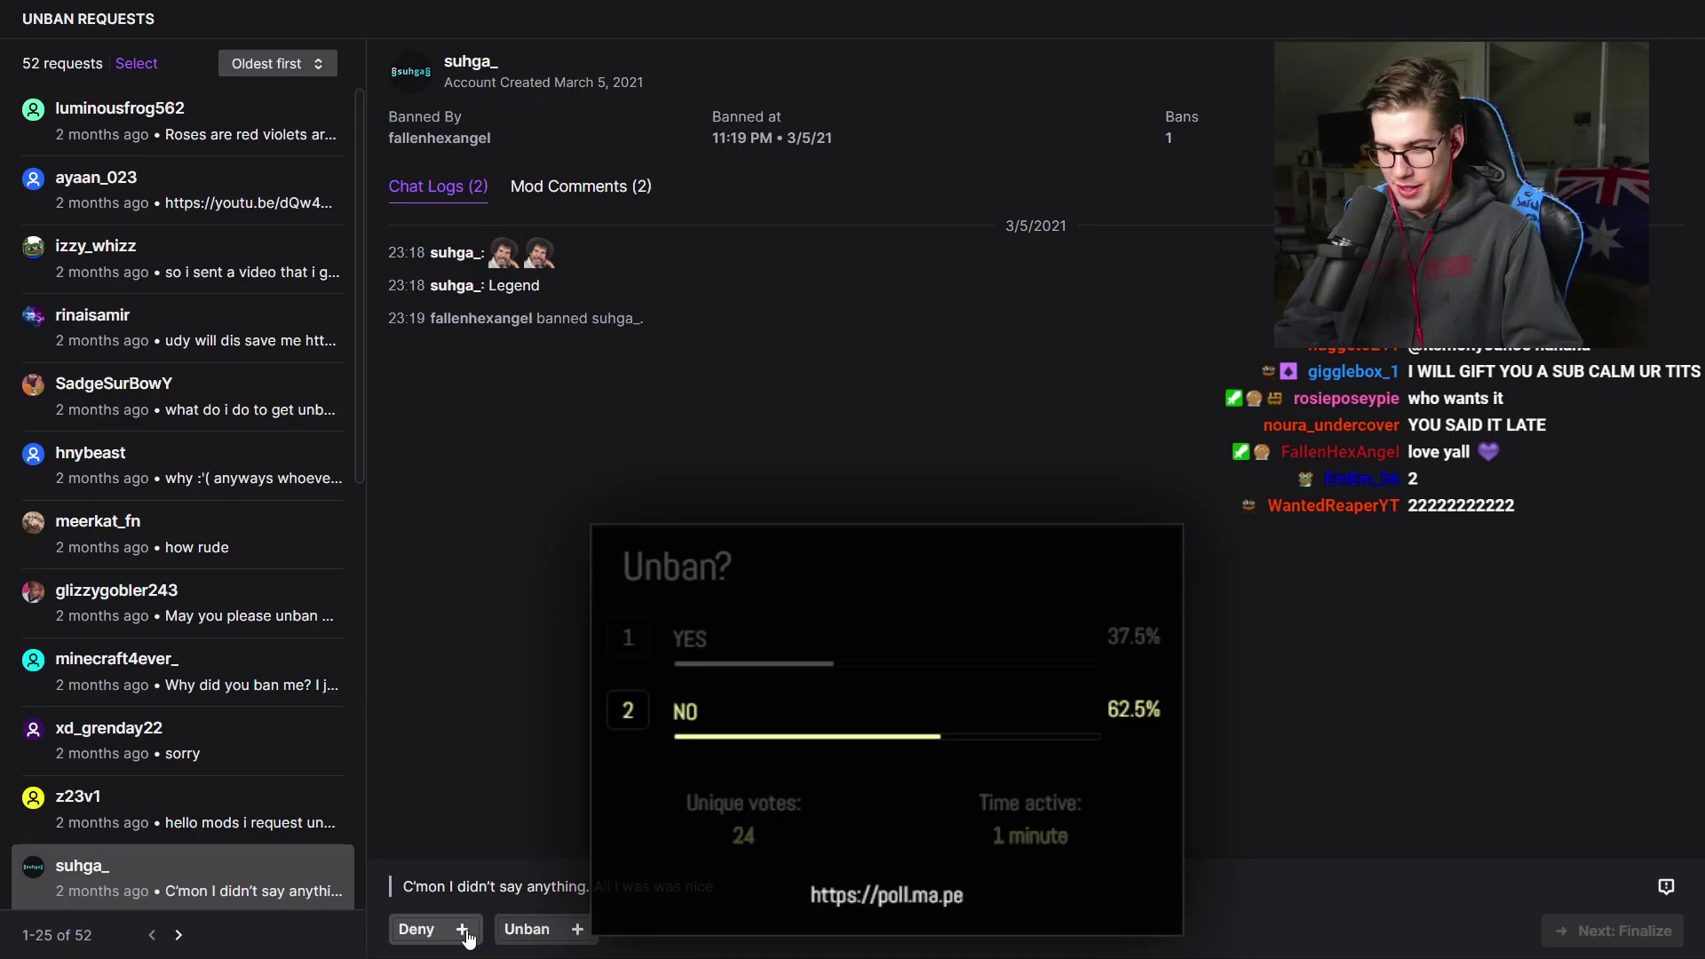
pyautogui.click(417, 925)
pyautogui.write('Sorry bro')
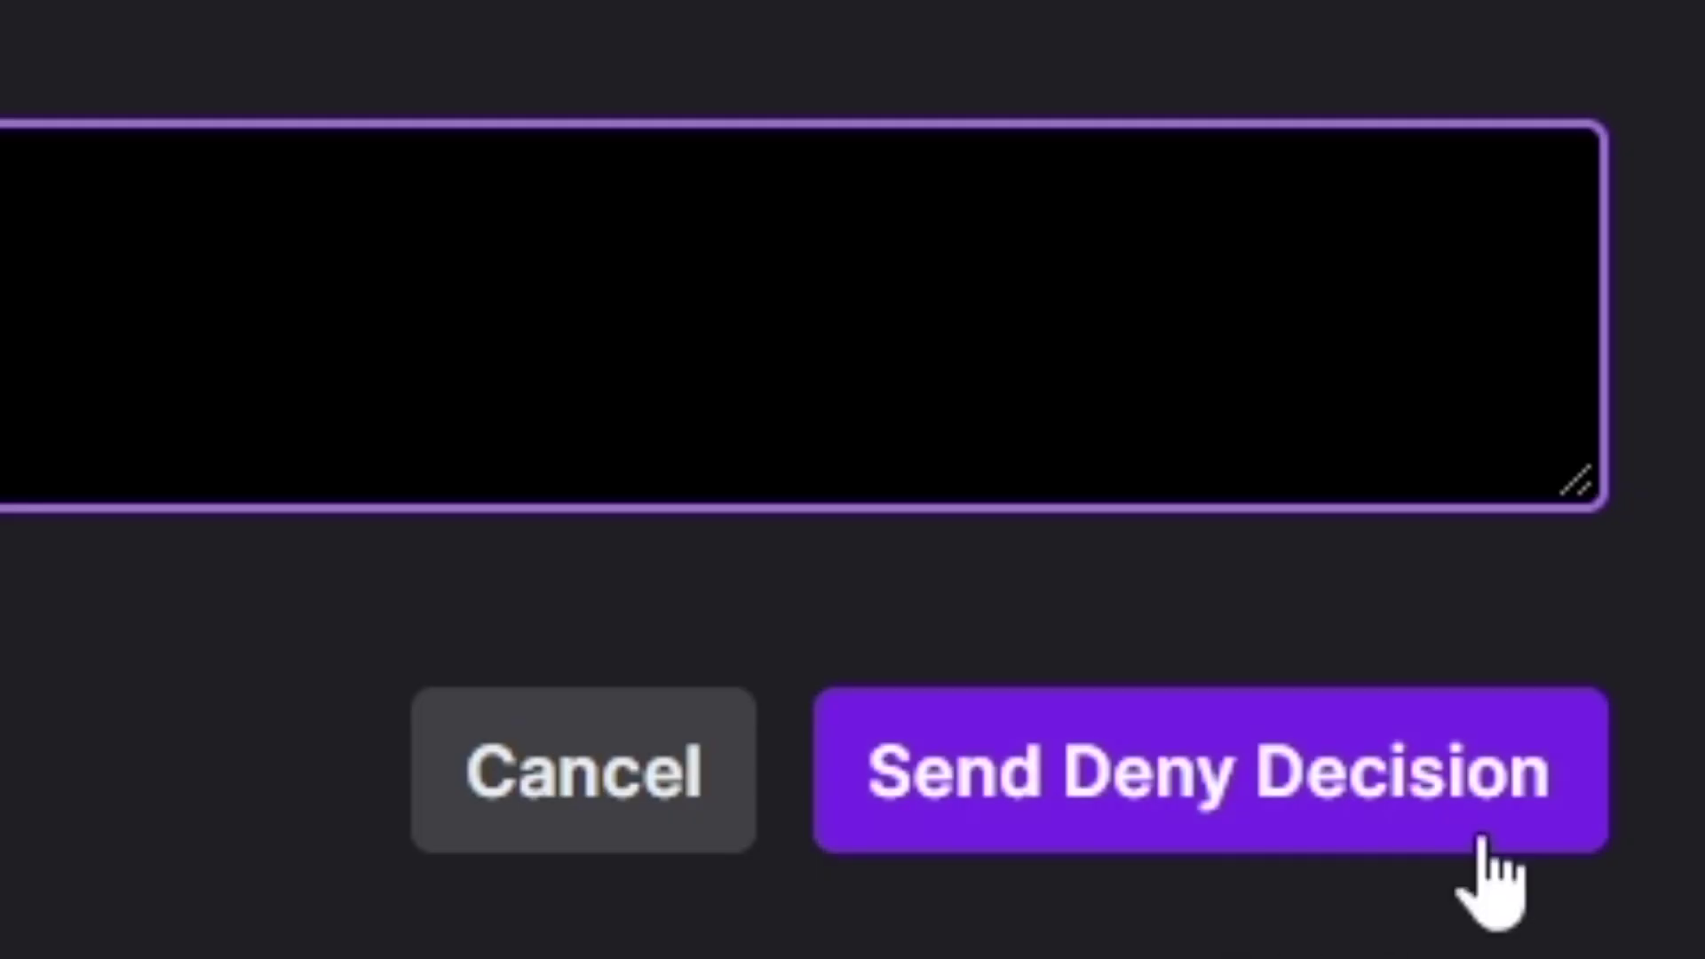
pyautogui.click(1657, 931)
# Step: Review the charity-raid request's chat logs: the 24-hour stream messages and the ban line
pyautogui.moveTo(692, 253); pyautogui.dragTo(761, 253)
pyautogui.moveTo(1329, 484); pyautogui.dragTo(1704, 483)
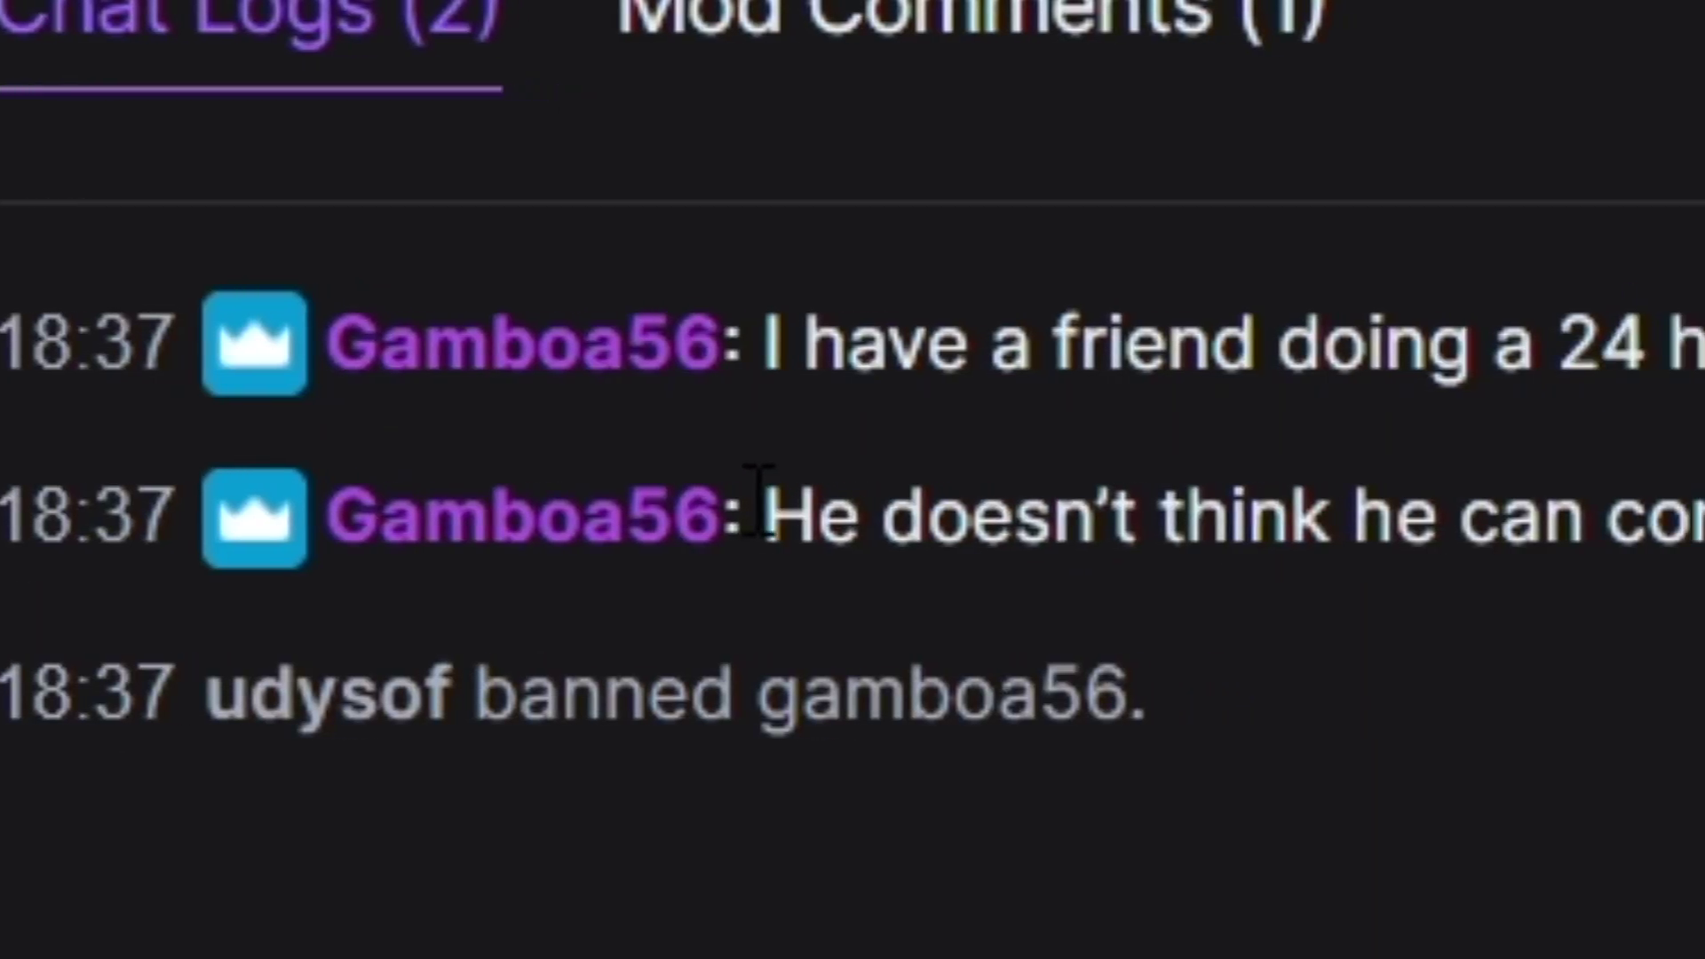
pyautogui.moveTo(763, 483); pyautogui.dragTo(1704, 483)
pyautogui.click(1700, 573)
pyautogui.moveTo(530, 692); pyautogui.dragTo(154, 692)
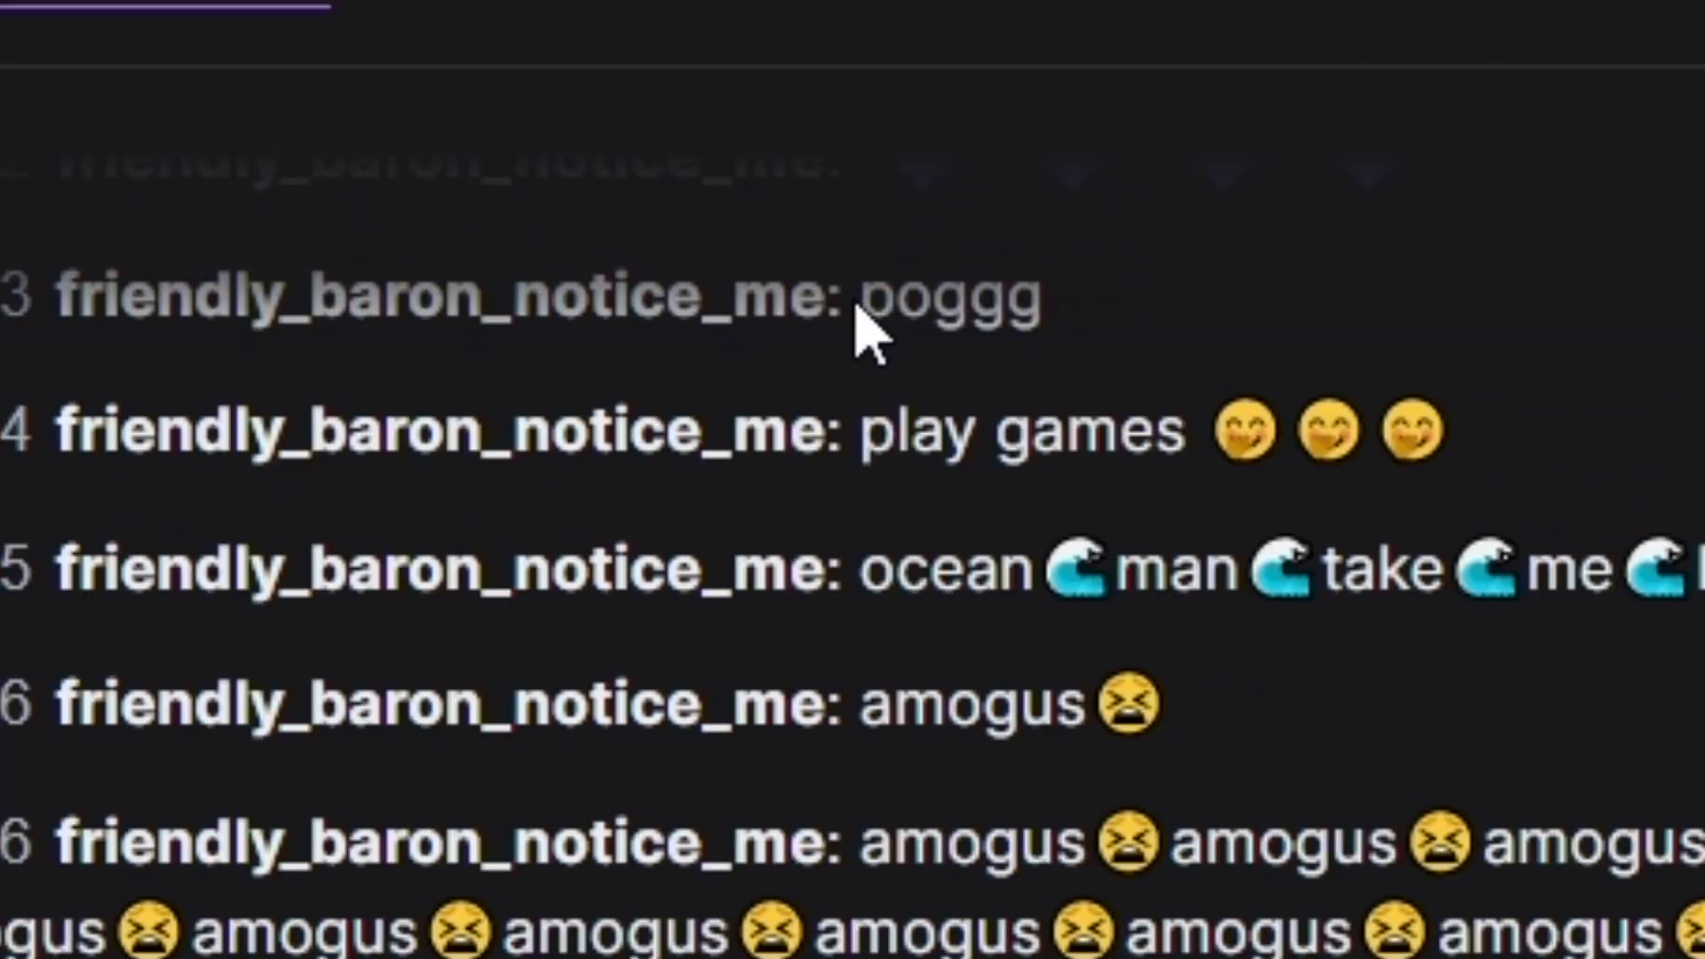
# Step: Read the amogus spammer's chat history: the ocean man, amogus spam, rule question and egg messages
pyautogui.moveTo(1195, 524); pyautogui.dragTo(843, 330)
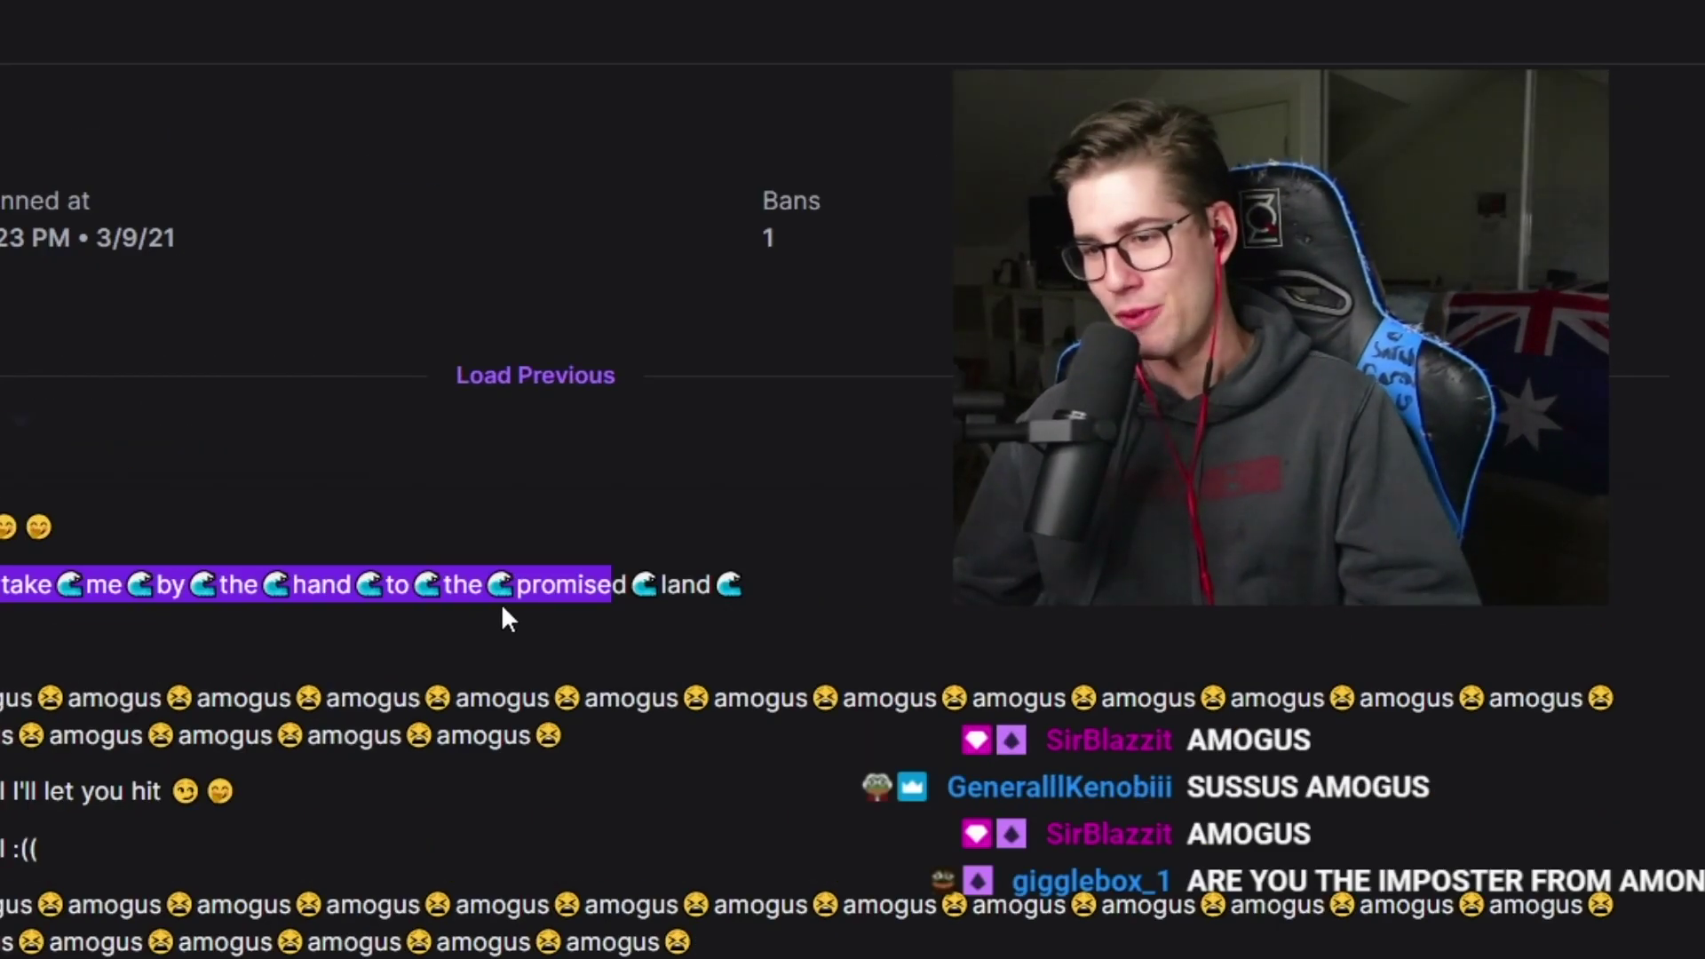
pyautogui.moveTo(0, 641); pyautogui.dragTo(178, 702)
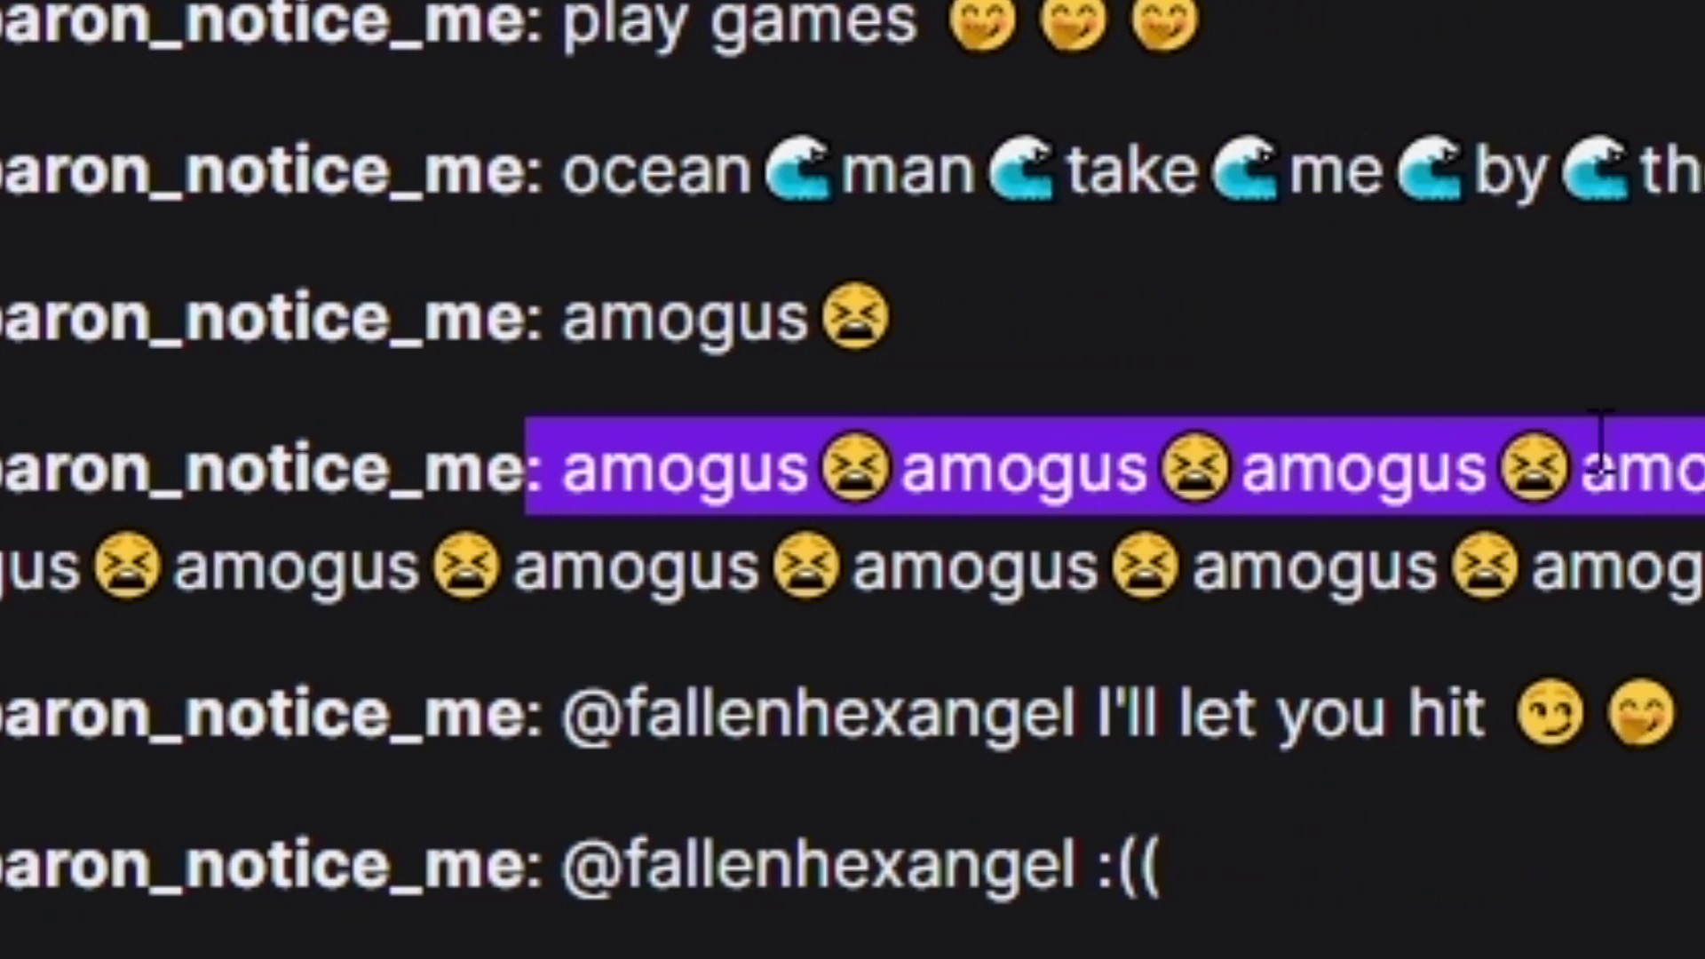
pyautogui.moveTo(1687, 466); pyautogui.dragTo(1376, 568)
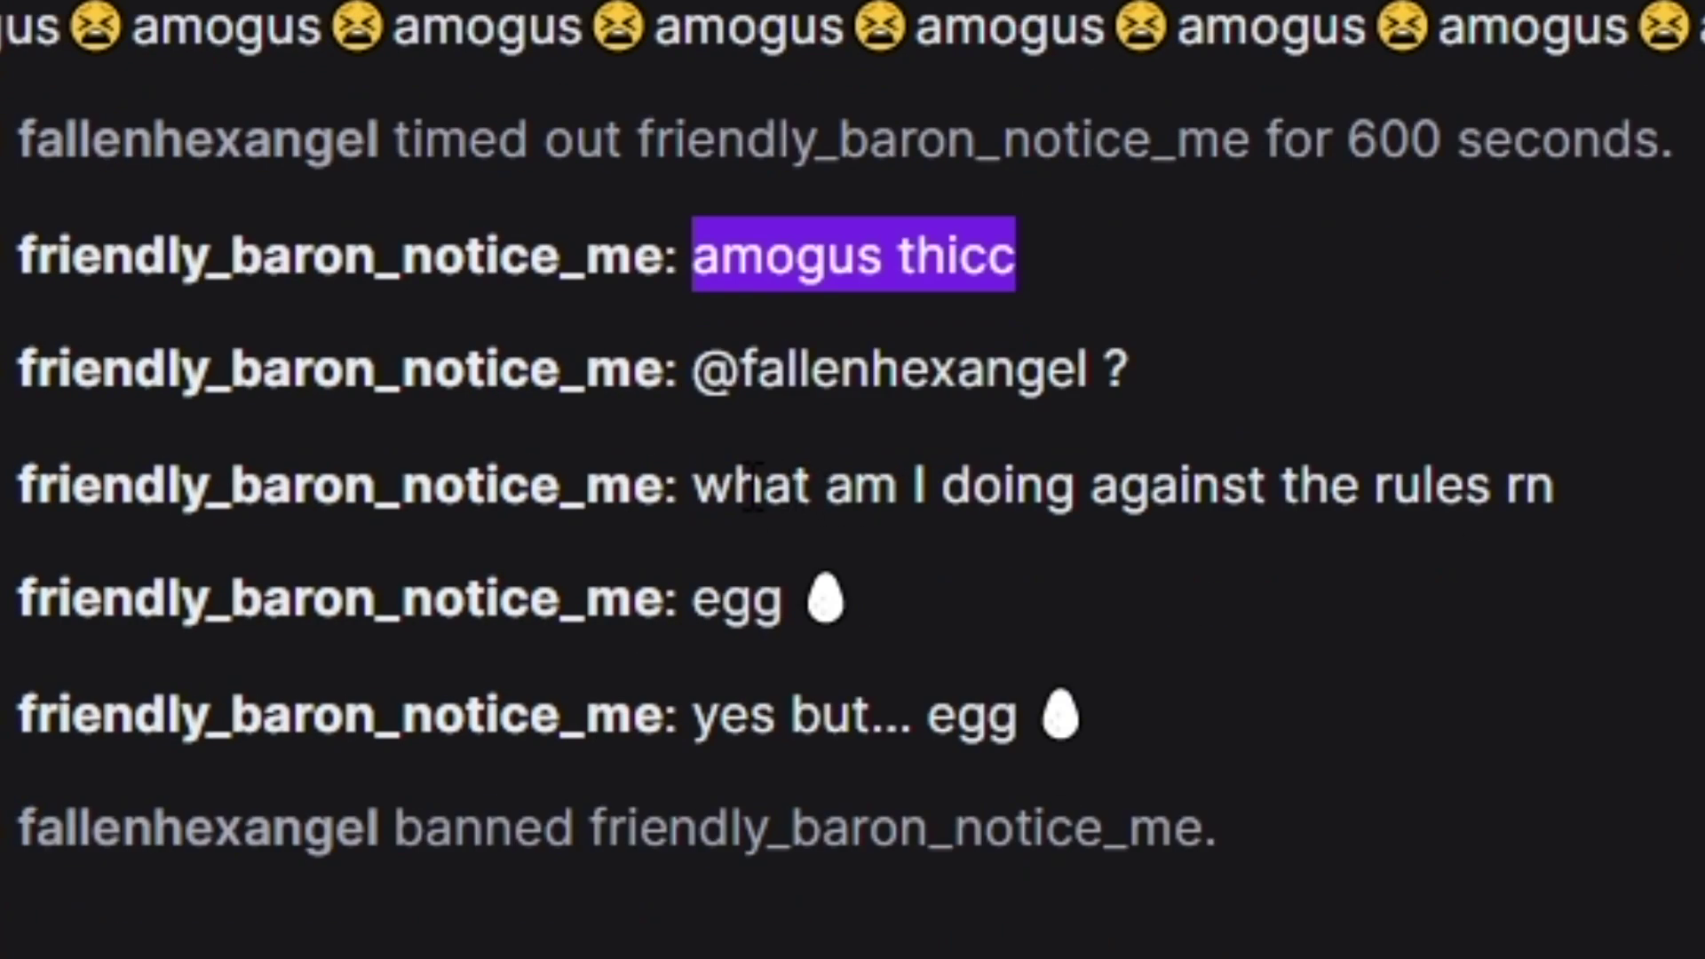
pyautogui.moveTo(732, 824); pyautogui.dragTo(1646, 877)
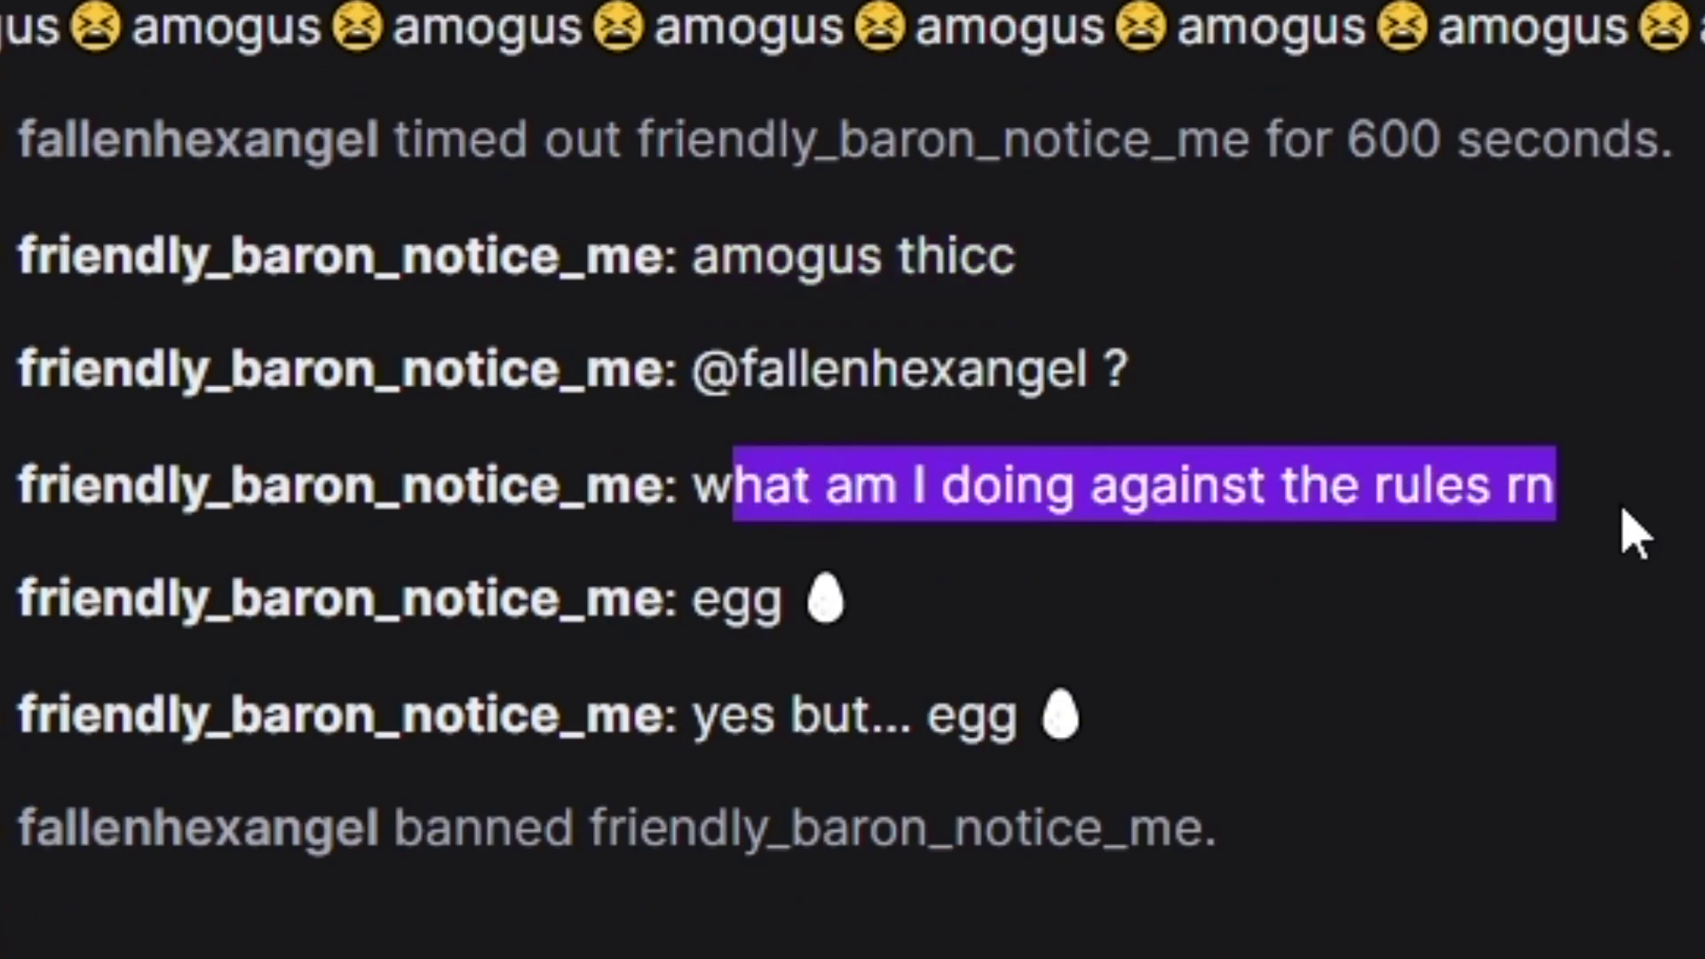
pyautogui.moveTo(693, 629); pyautogui.dragTo(854, 613)
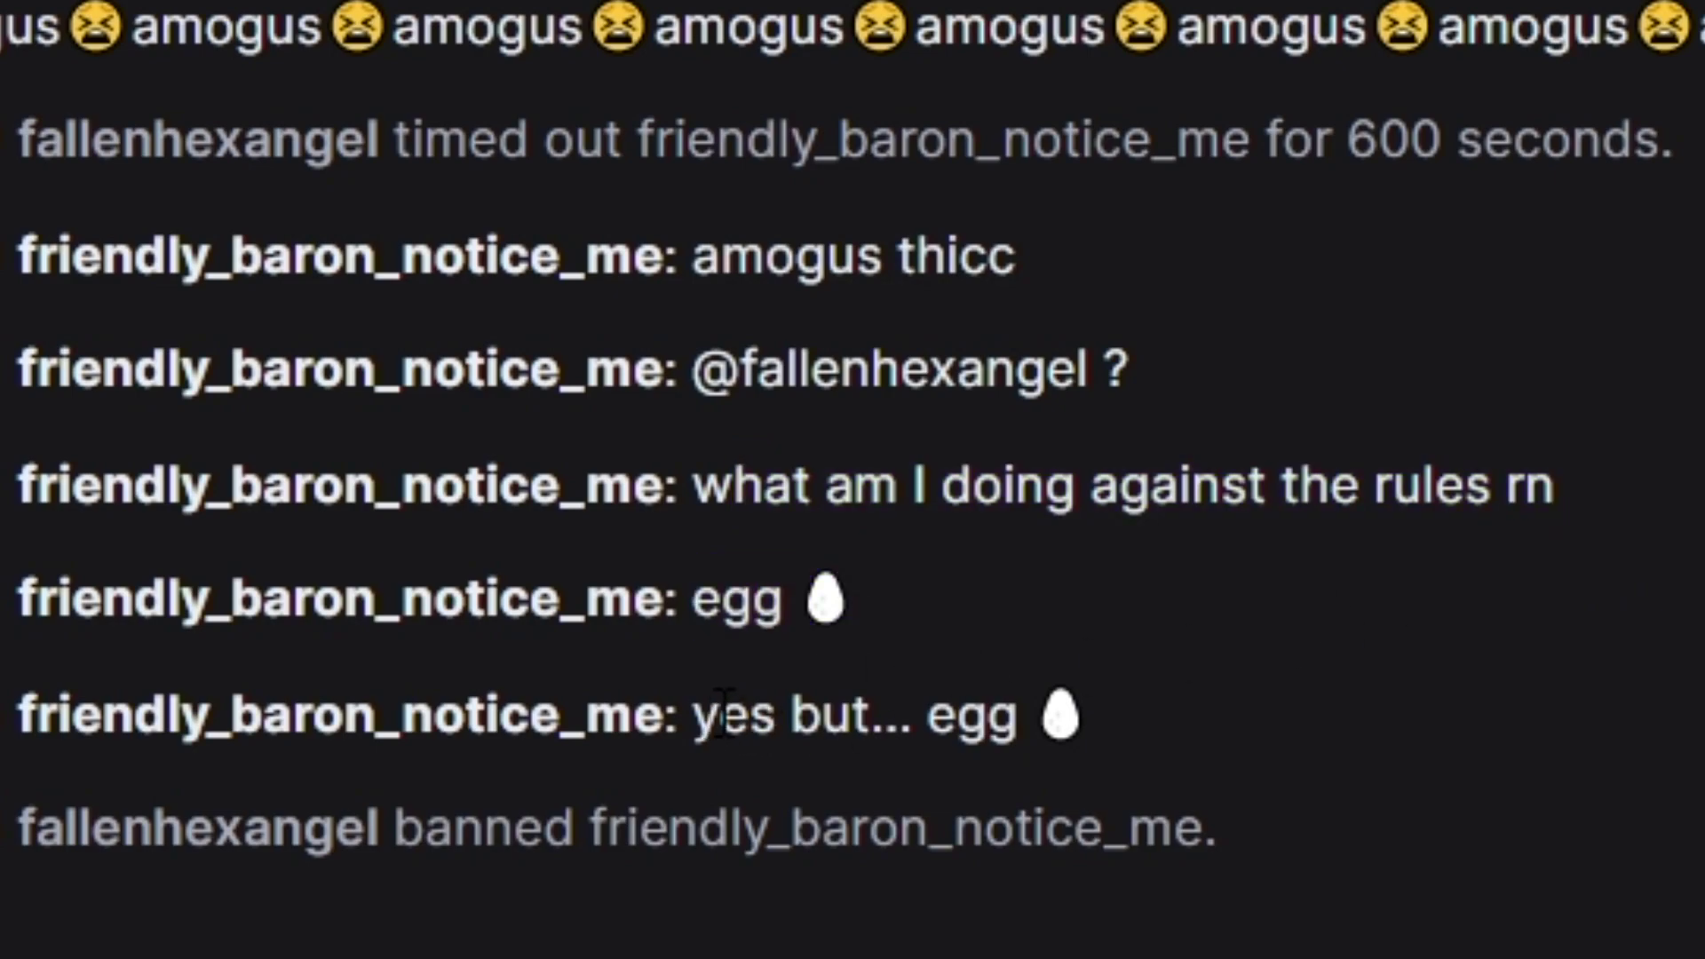
pyautogui.click(1098, 638)
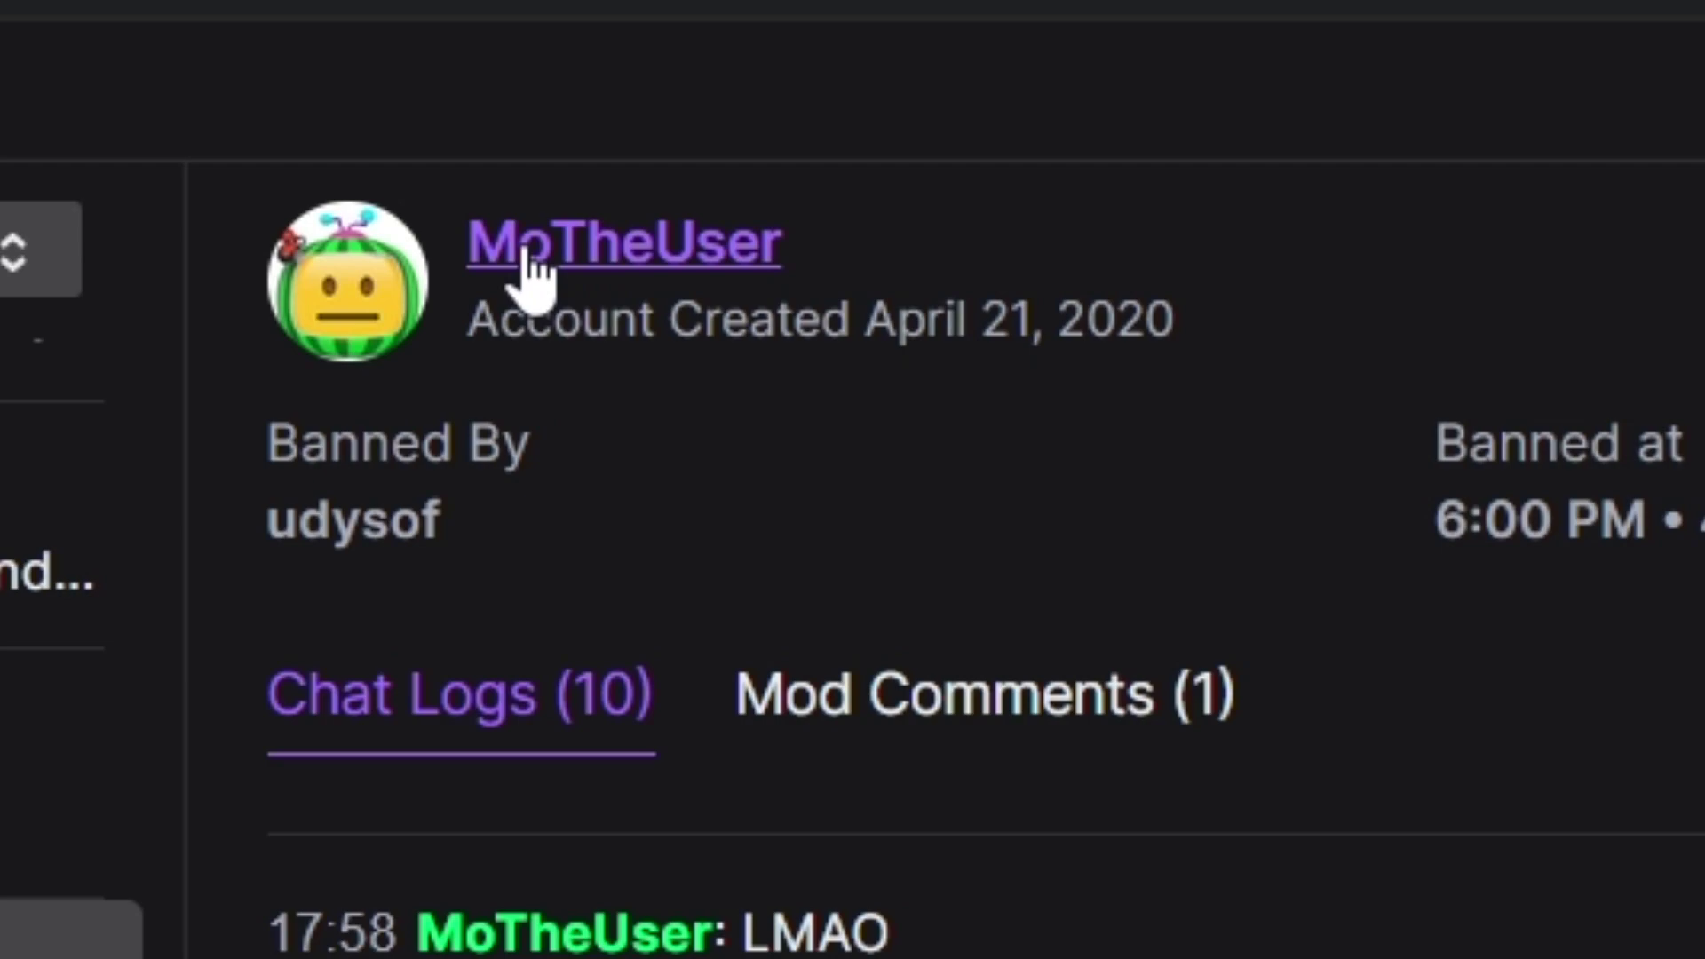
# Step: Read the custom-text request's 10-message chat log, including the spam run before the ban
pyautogui.moveTo(735, 532); pyautogui.dragTo(1325, 655)
pyautogui.click(937, 689)
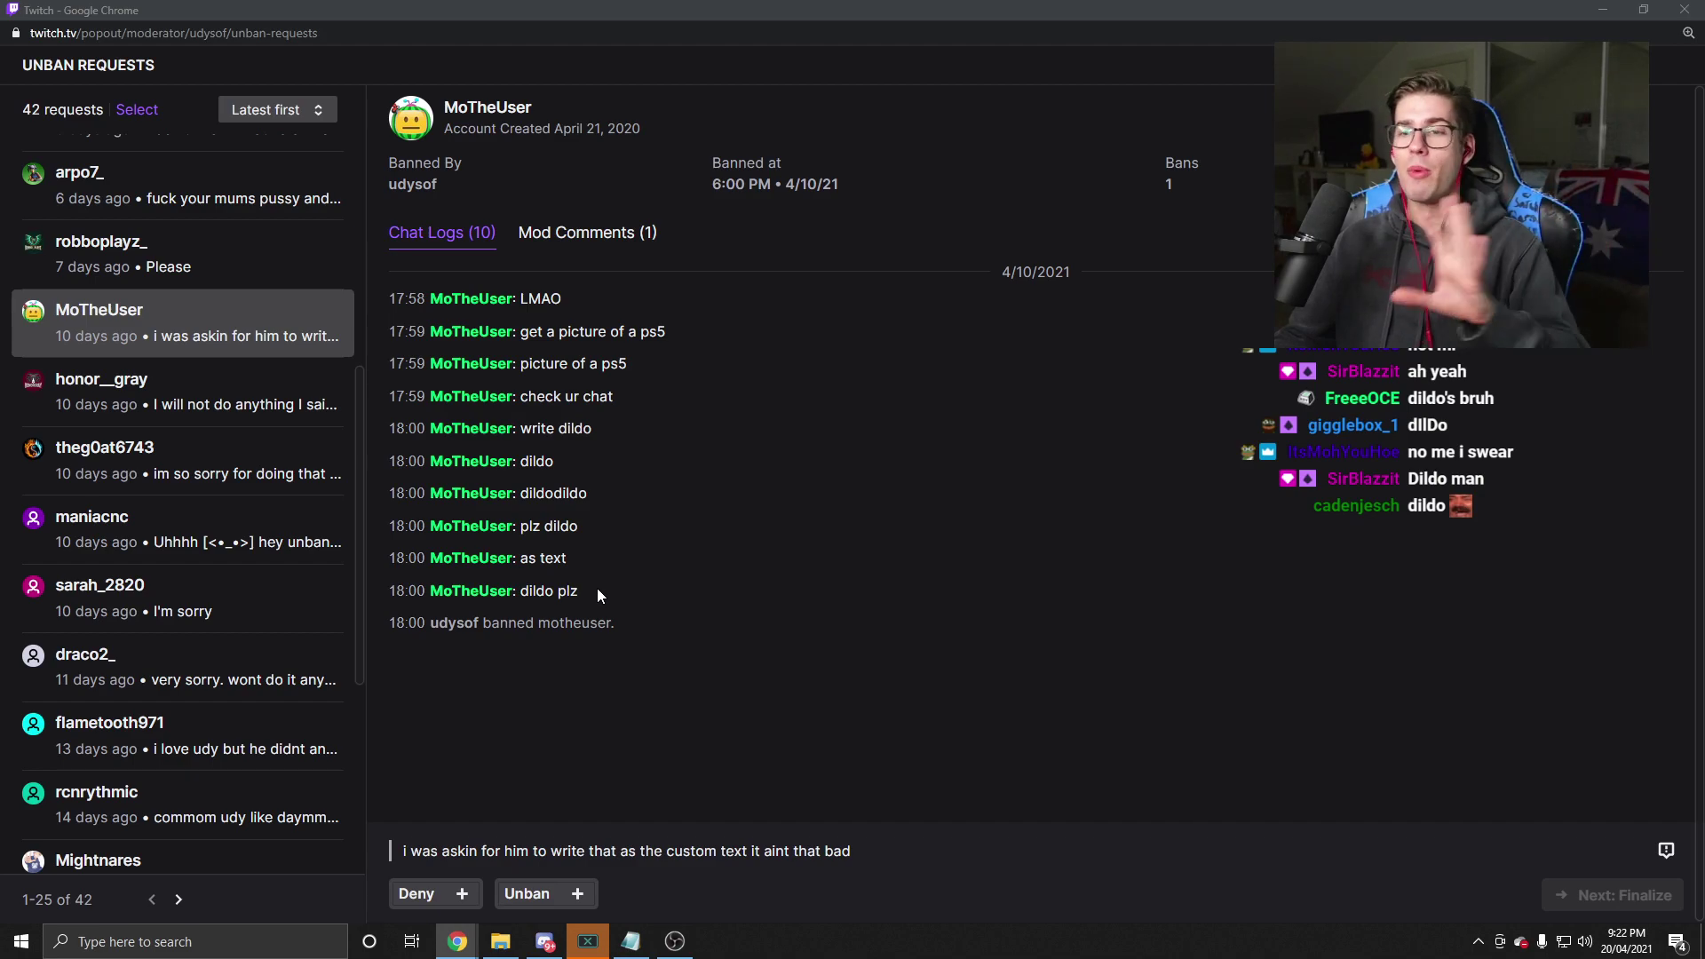
pyautogui.moveTo(597, 593); pyautogui.dragTo(553, 413)
pyautogui.click(769, 505)
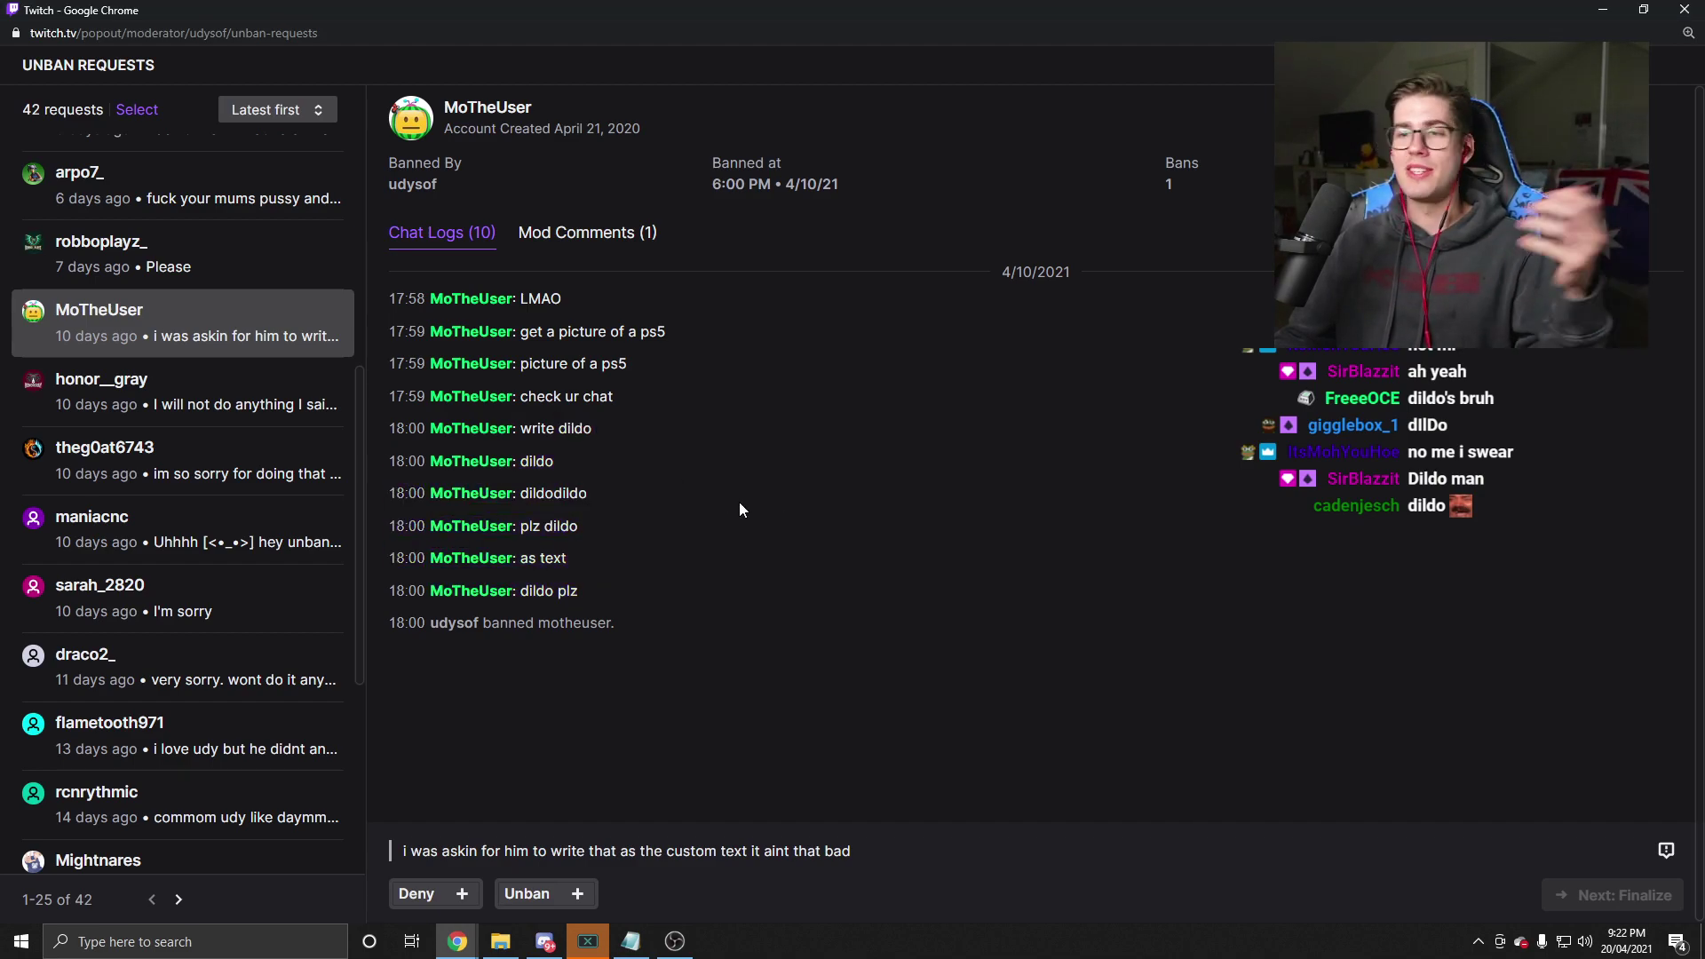